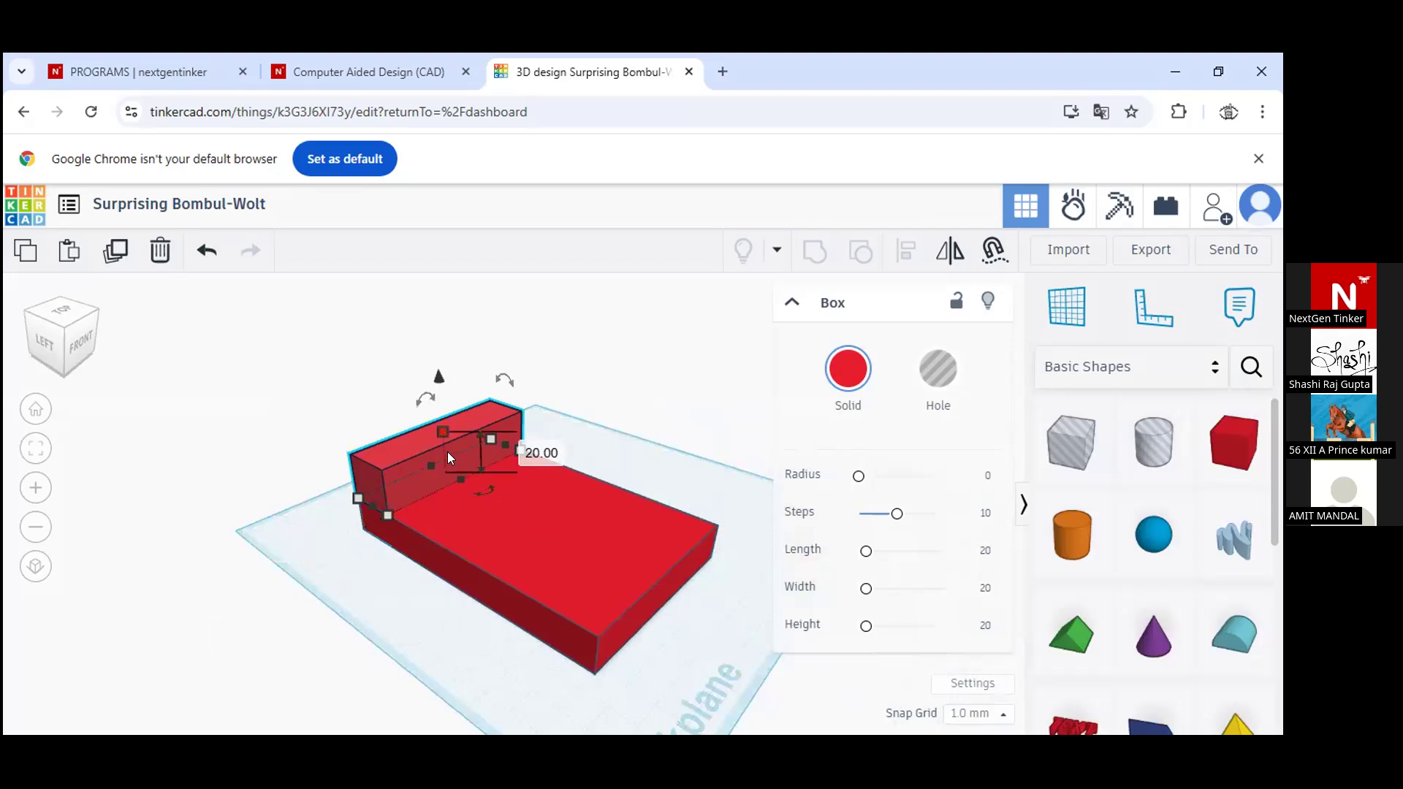
Set the height of the upright box at the rear of the base to 50 mm
click(554, 454)
text(50)
key(Return)
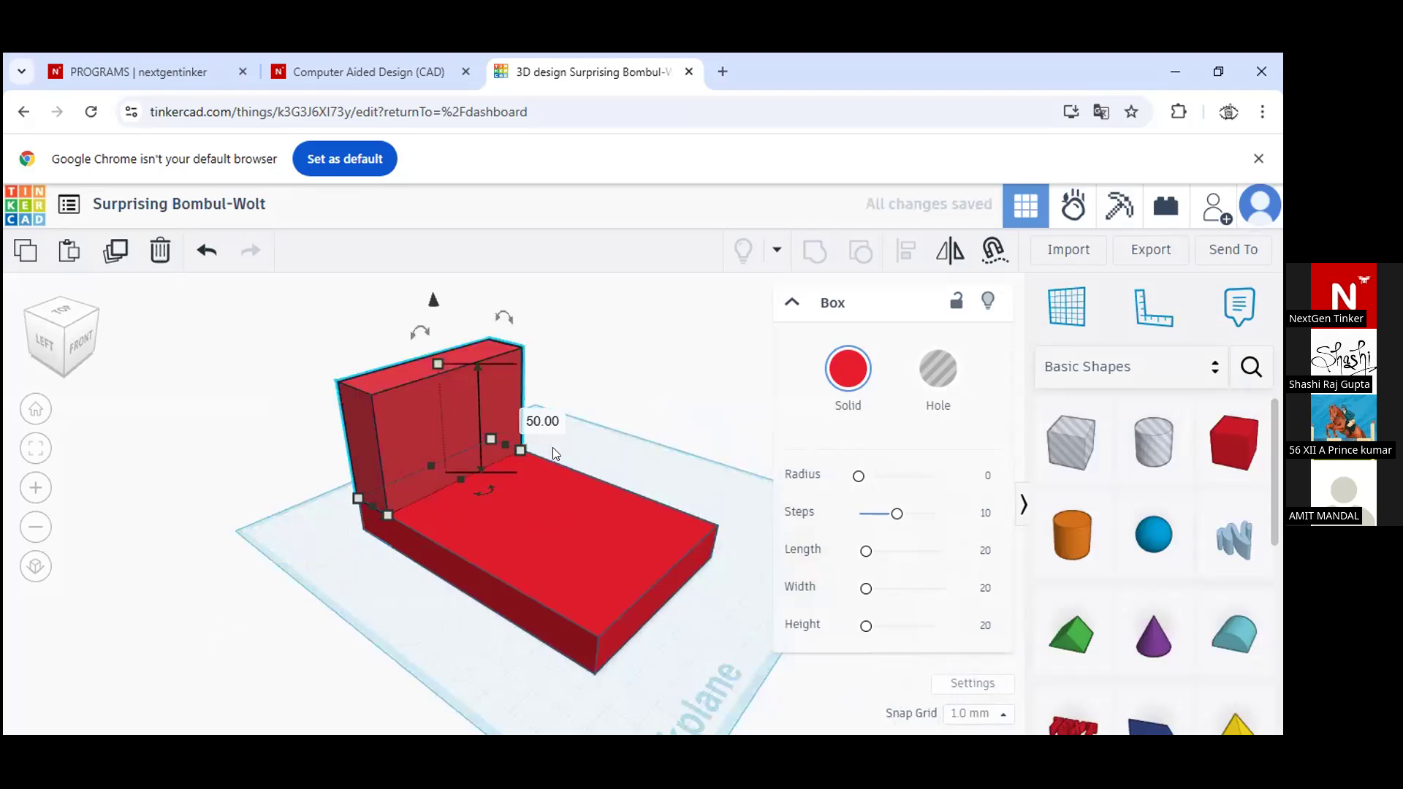
click(620, 379)
Examine how the upright box meets the base from the front, both sides and the back
right_drag(497, 412, 363, 420)
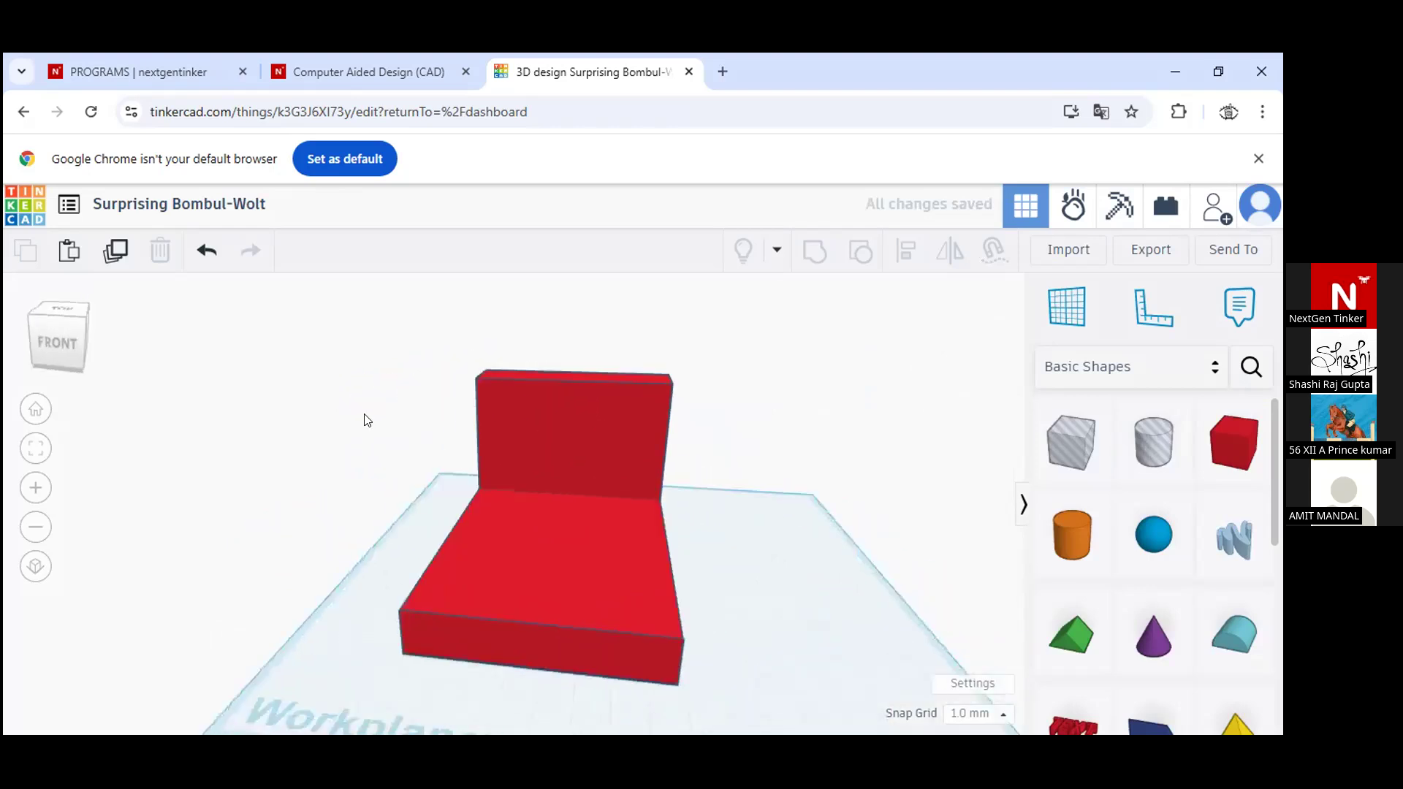
right_drag(516, 420, 342, 556)
scroll(342, 556, up, 3)
scroll(381, 585, down, 3)
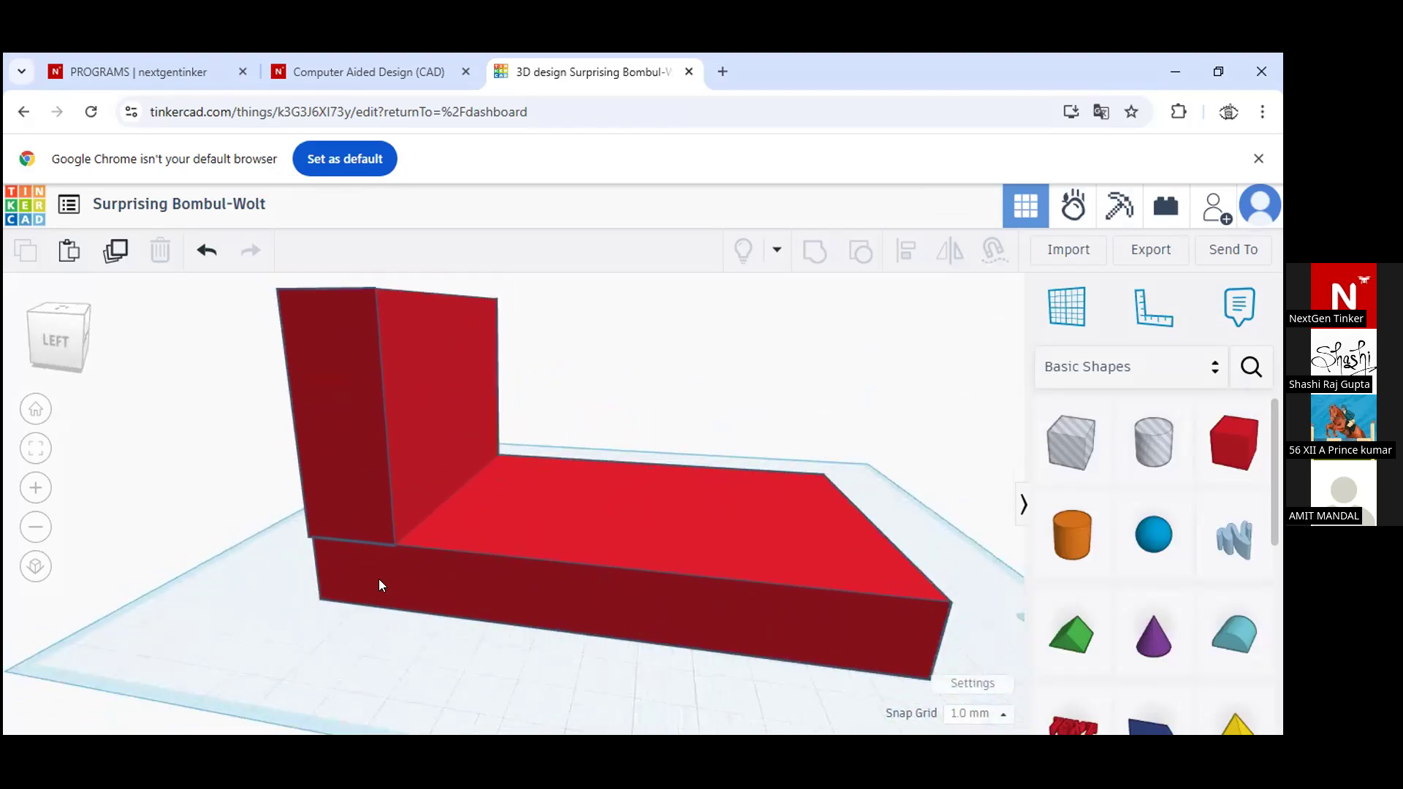
scroll(503, 440, down, 2)
right_drag(504, 437, 567, 485)
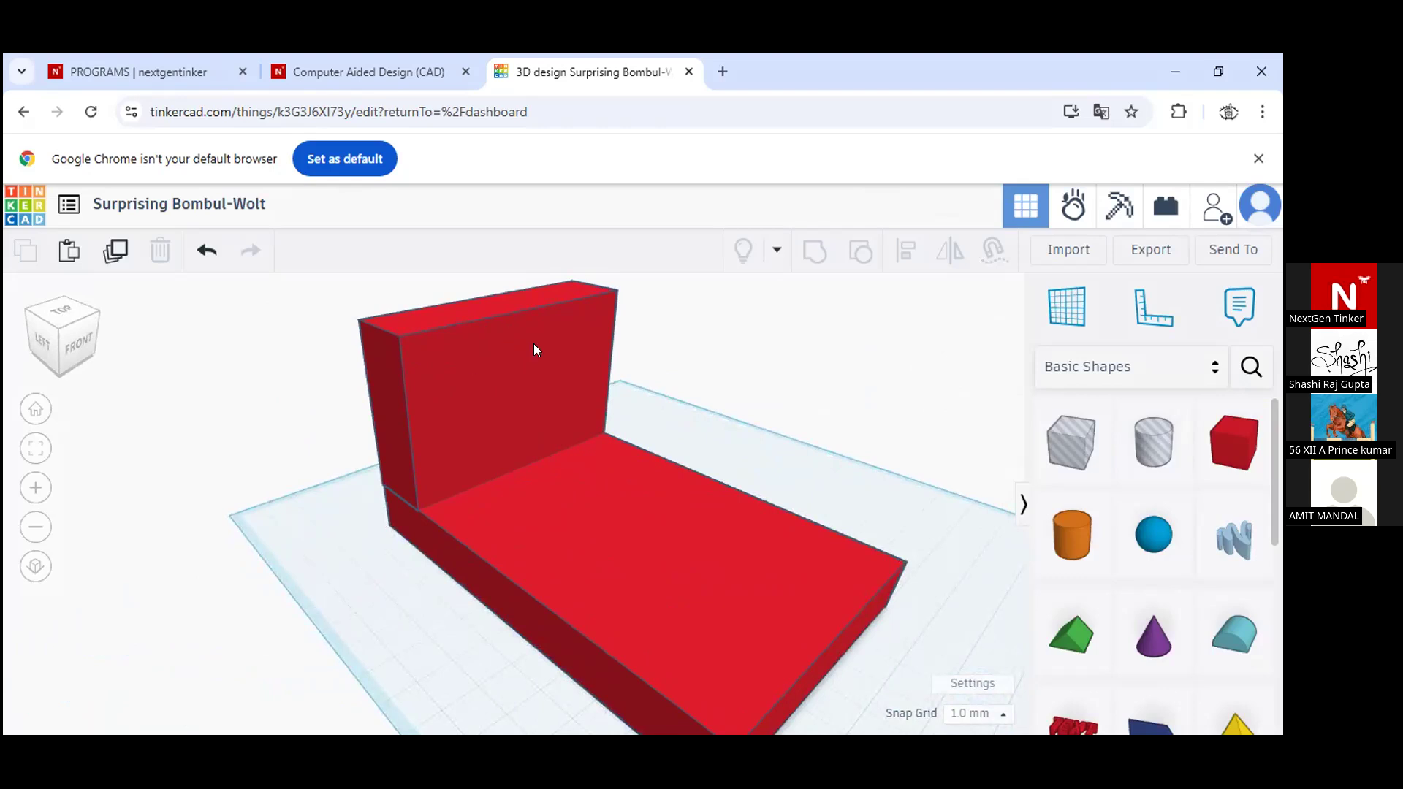
right_drag(699, 404, 674, 546)
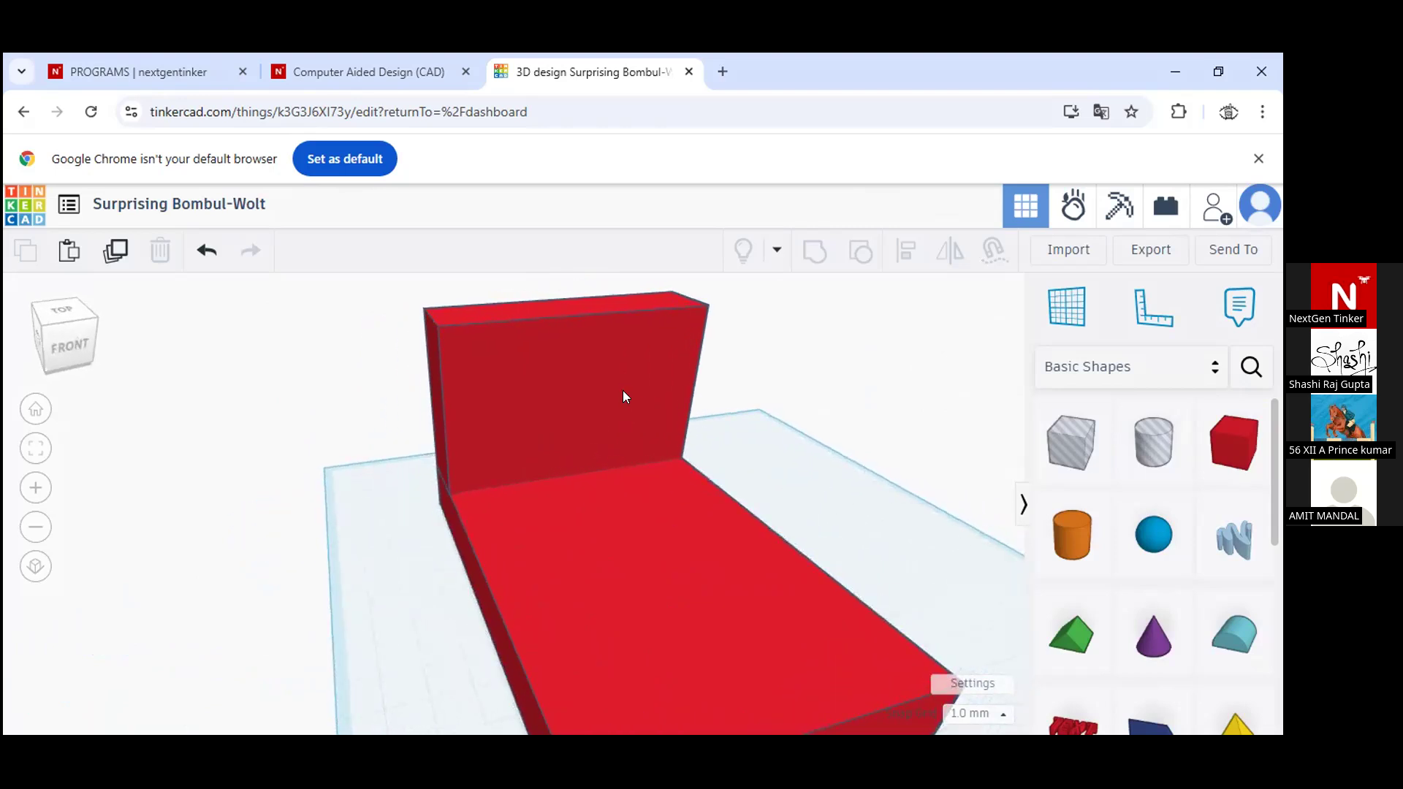
right_drag(753, 446, 804, 550)
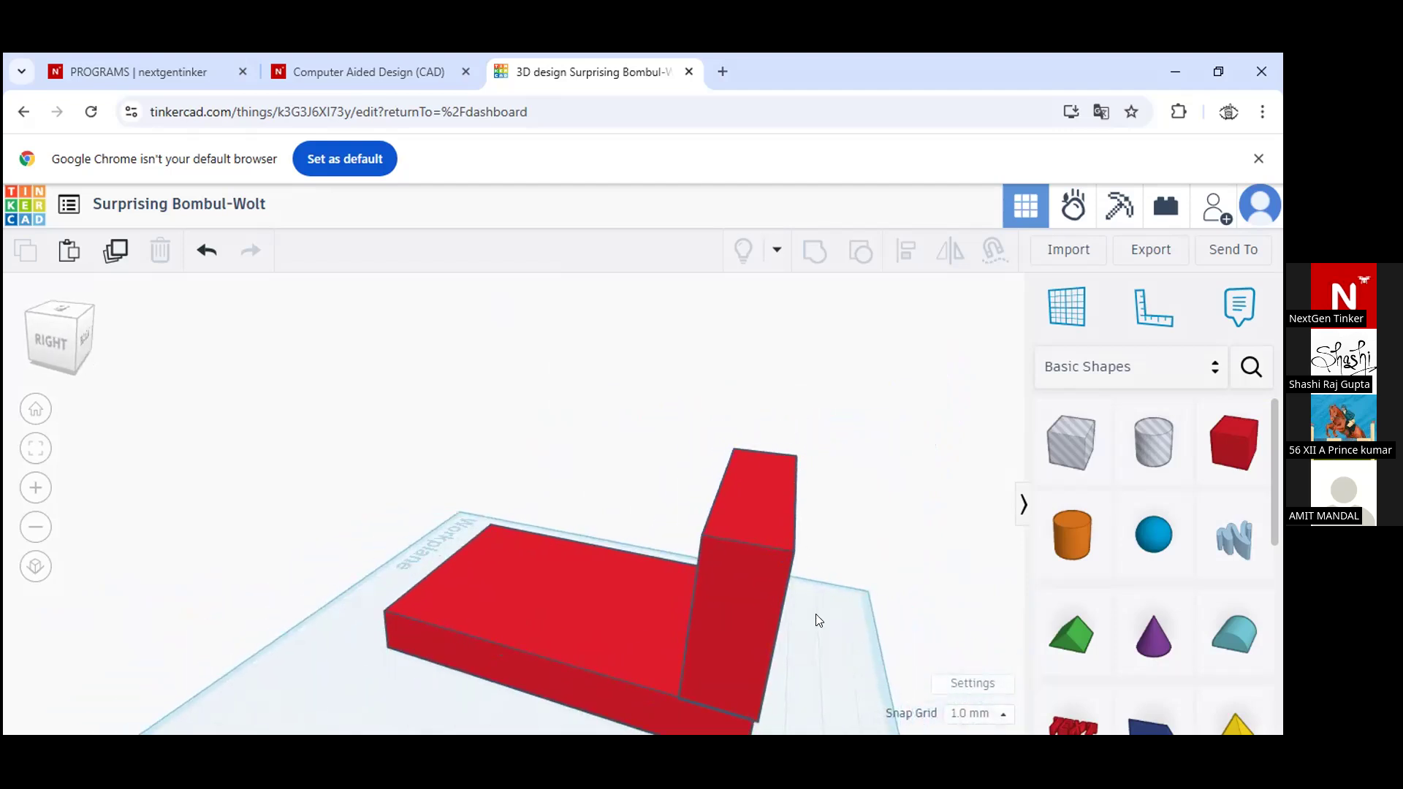
right_drag(910, 583, 789, 527)
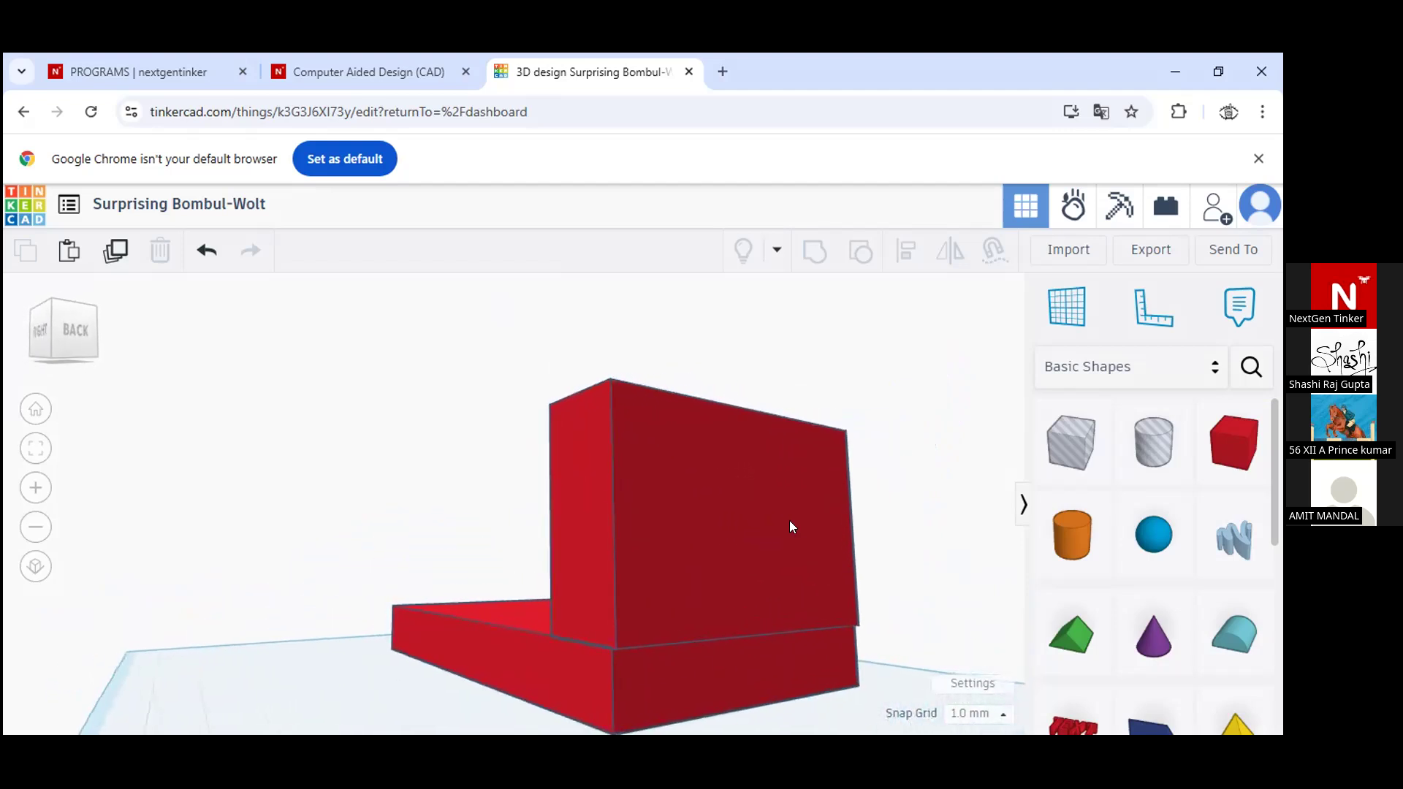
scroll(578, 662, up, 4)
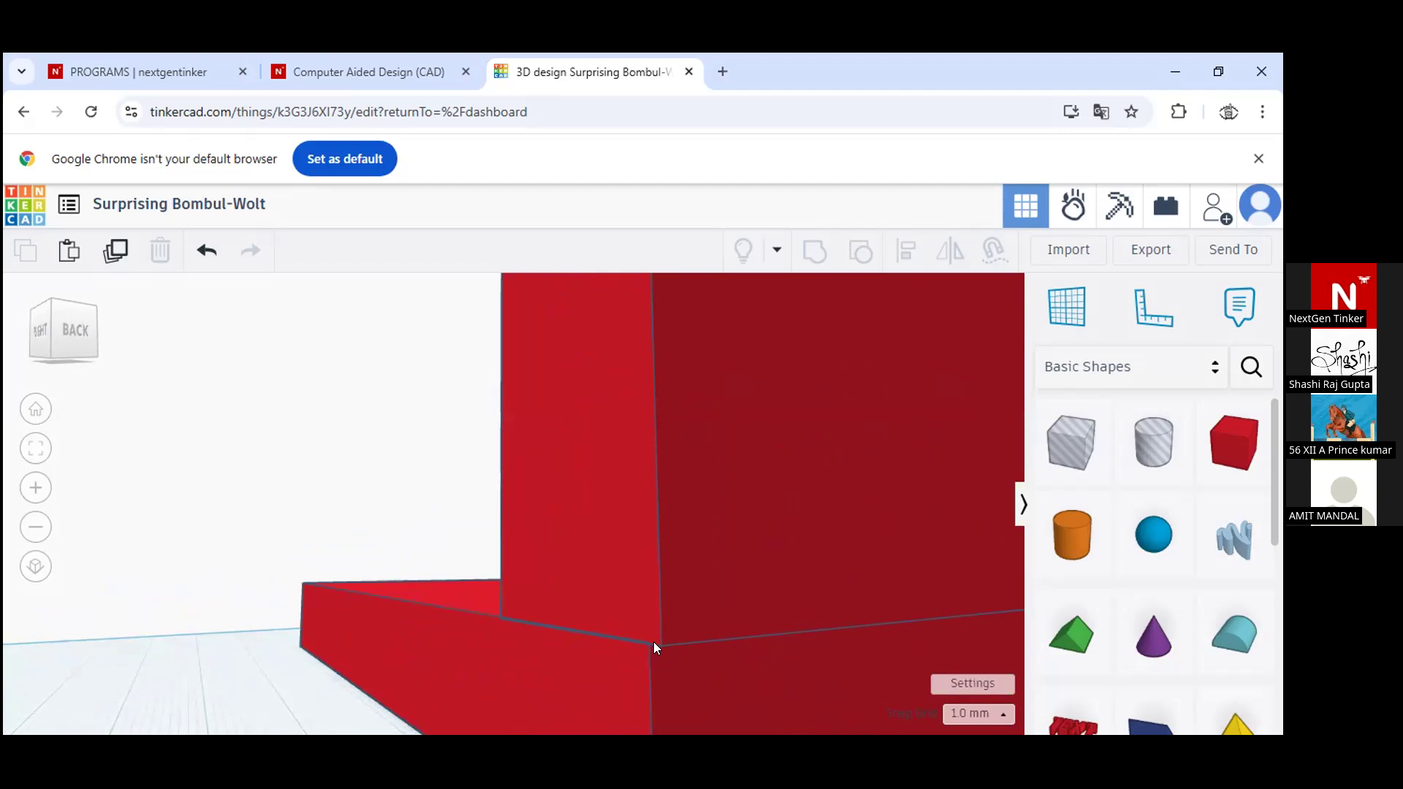
scroll(648, 639, down, 5)
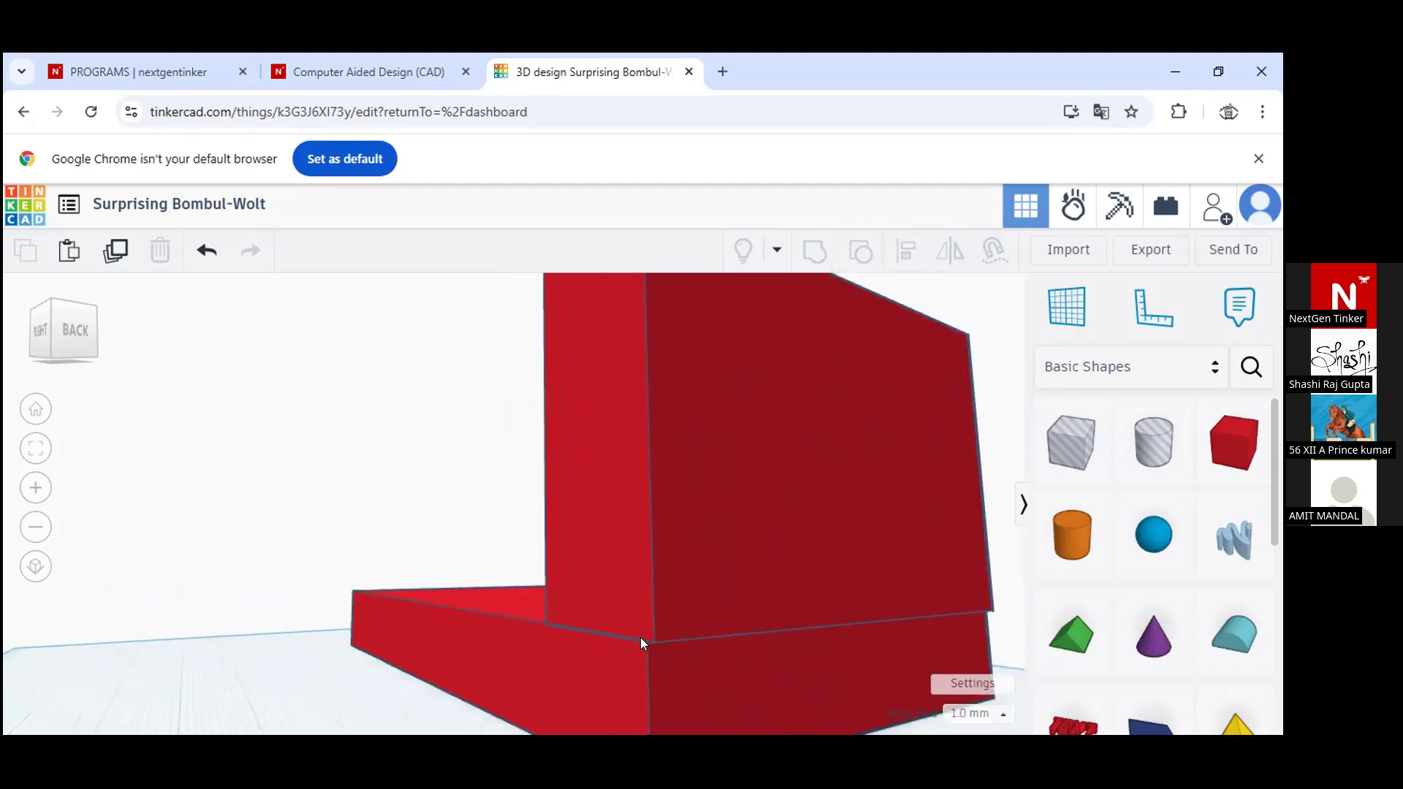
mouse_move(856, 552)
right_down()
mouse_move(787, 558)
mouse_move(837, 551)
right_up()
scroll(831, 550, down, 3)
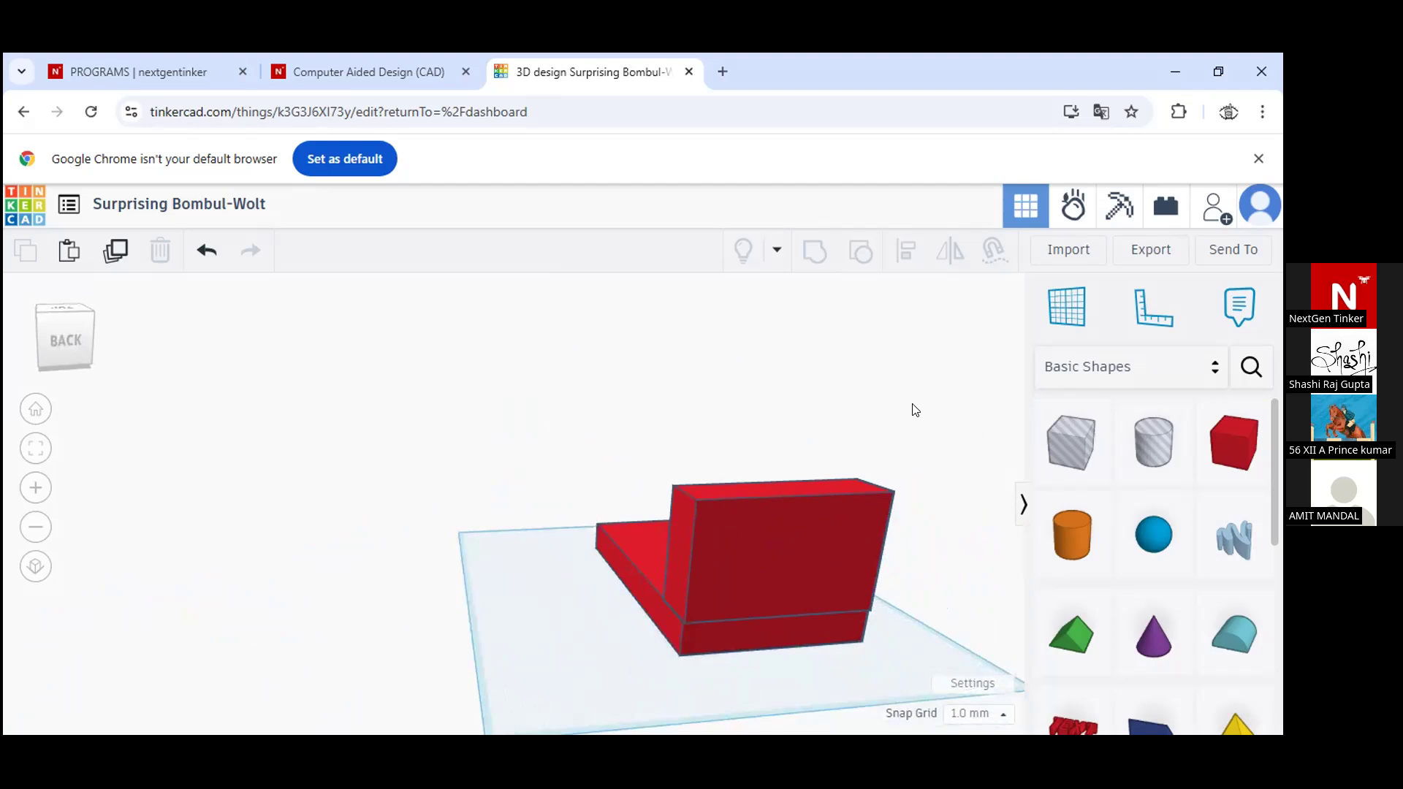
right_drag(797, 418, 934, 408)
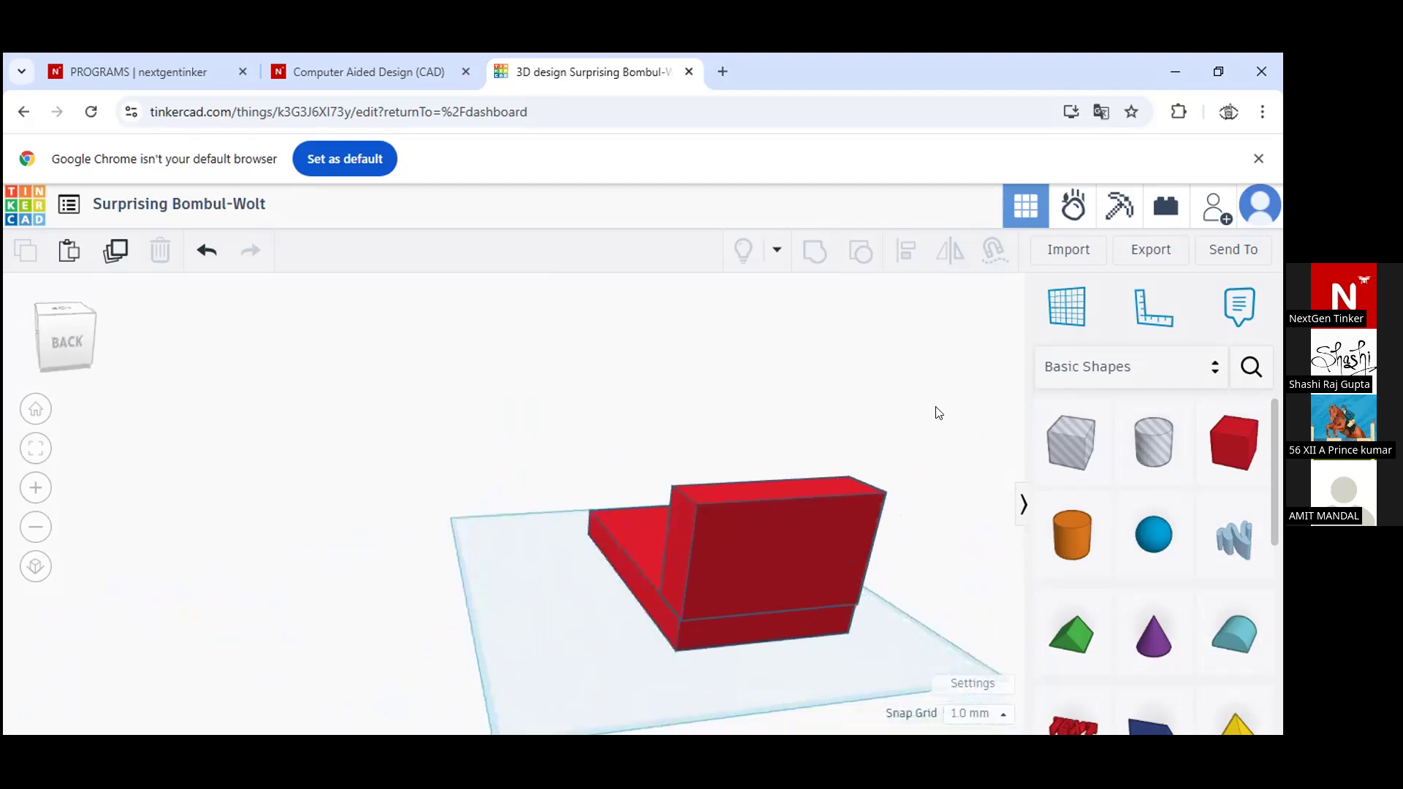
Preview the alignment options for the base and the upright box together
scroll(932, 406, down, 1)
drag(923, 384, 550, 594)
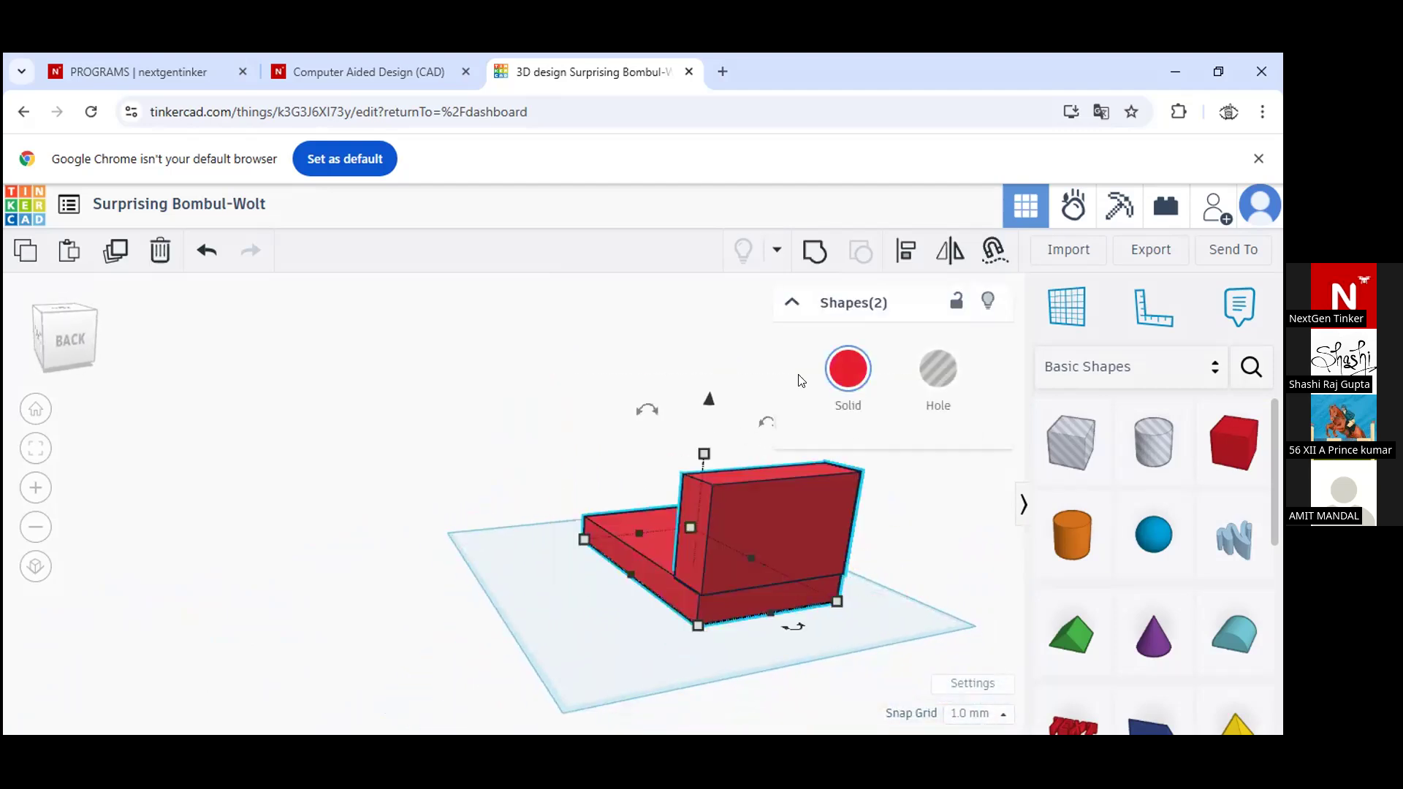
click(907, 253)
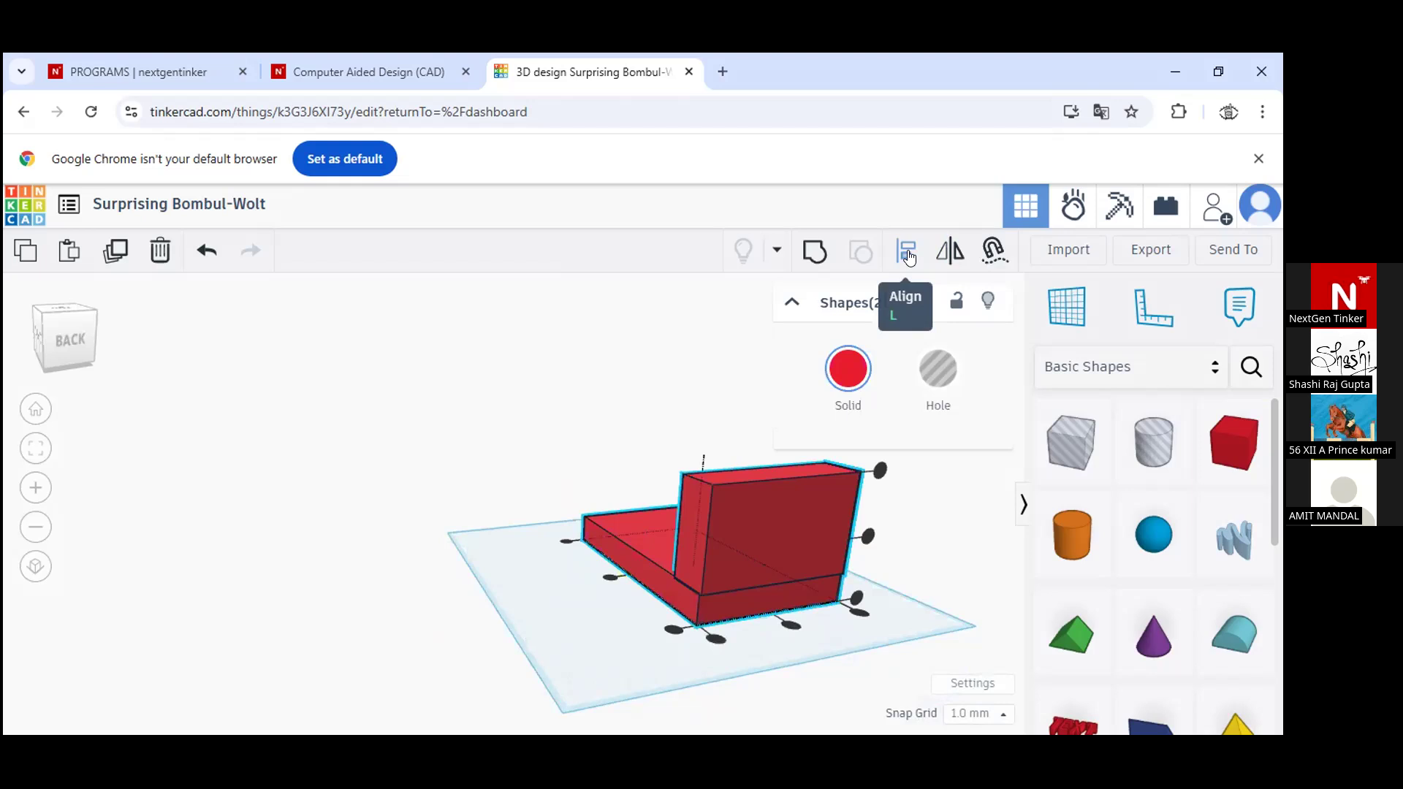
mouse_move(877, 467)
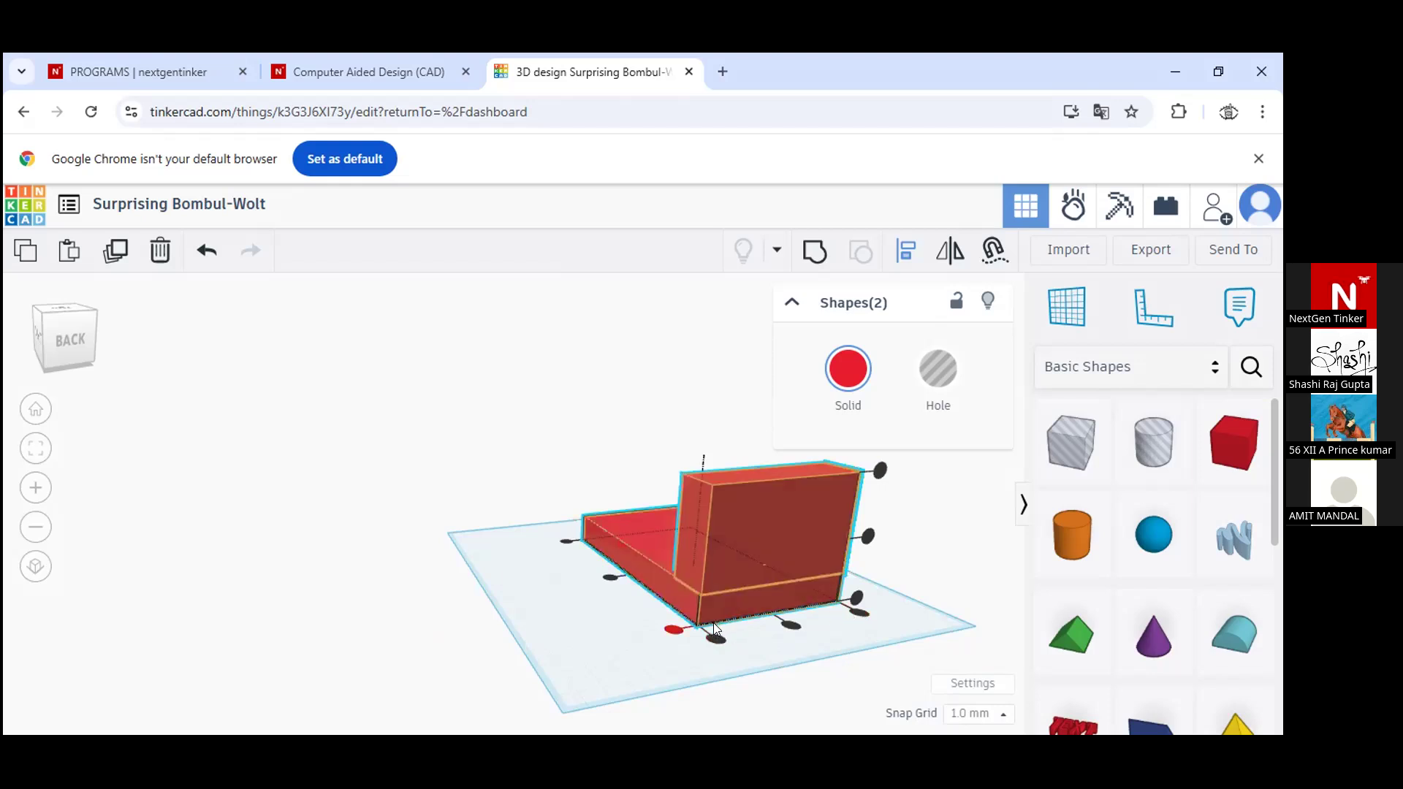
right_drag(930, 582, 664, 570)
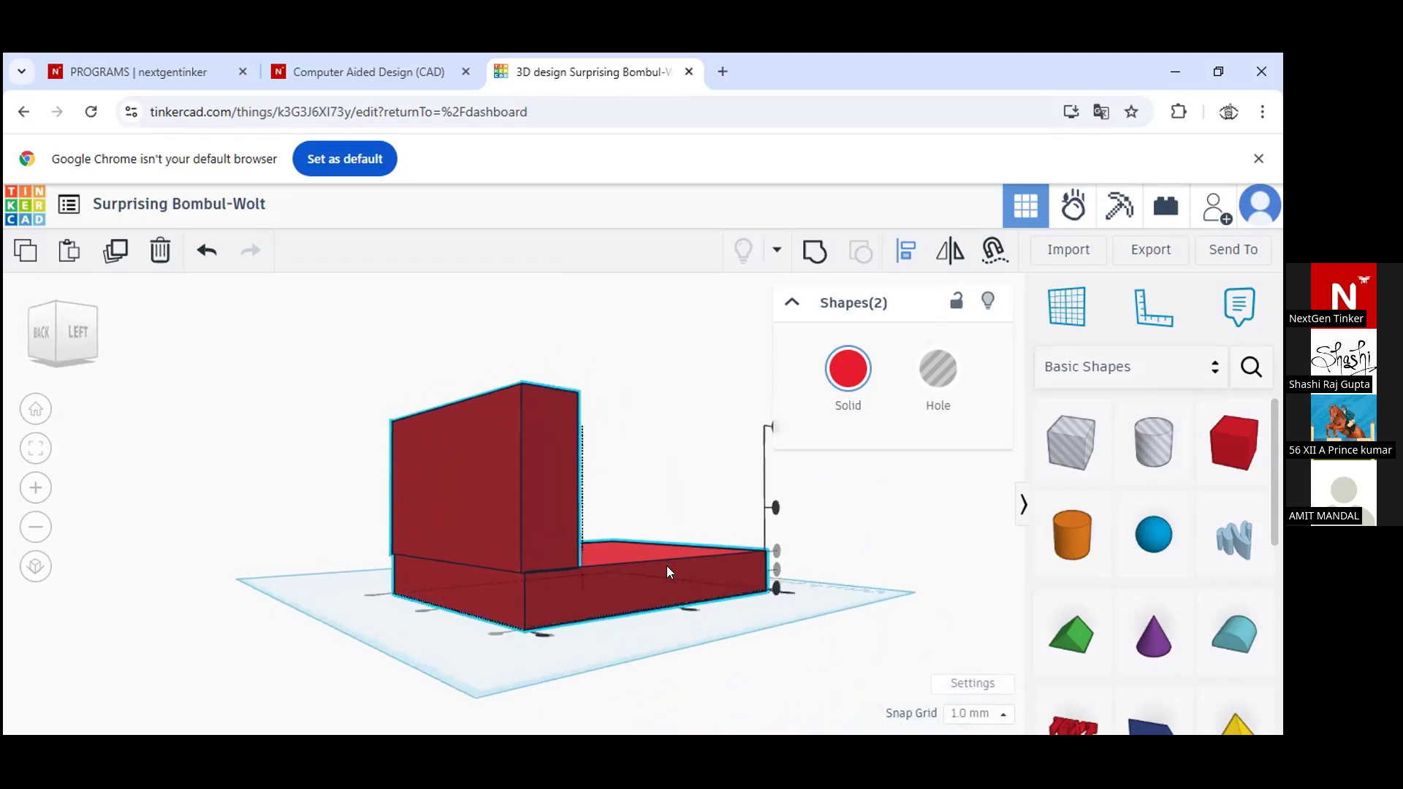
right_drag(681, 646, 653, 668)
click(911, 555)
Try to group the base and the upright box into one shape
right_drag(912, 555, 853, 593)
drag(796, 383, 418, 657)
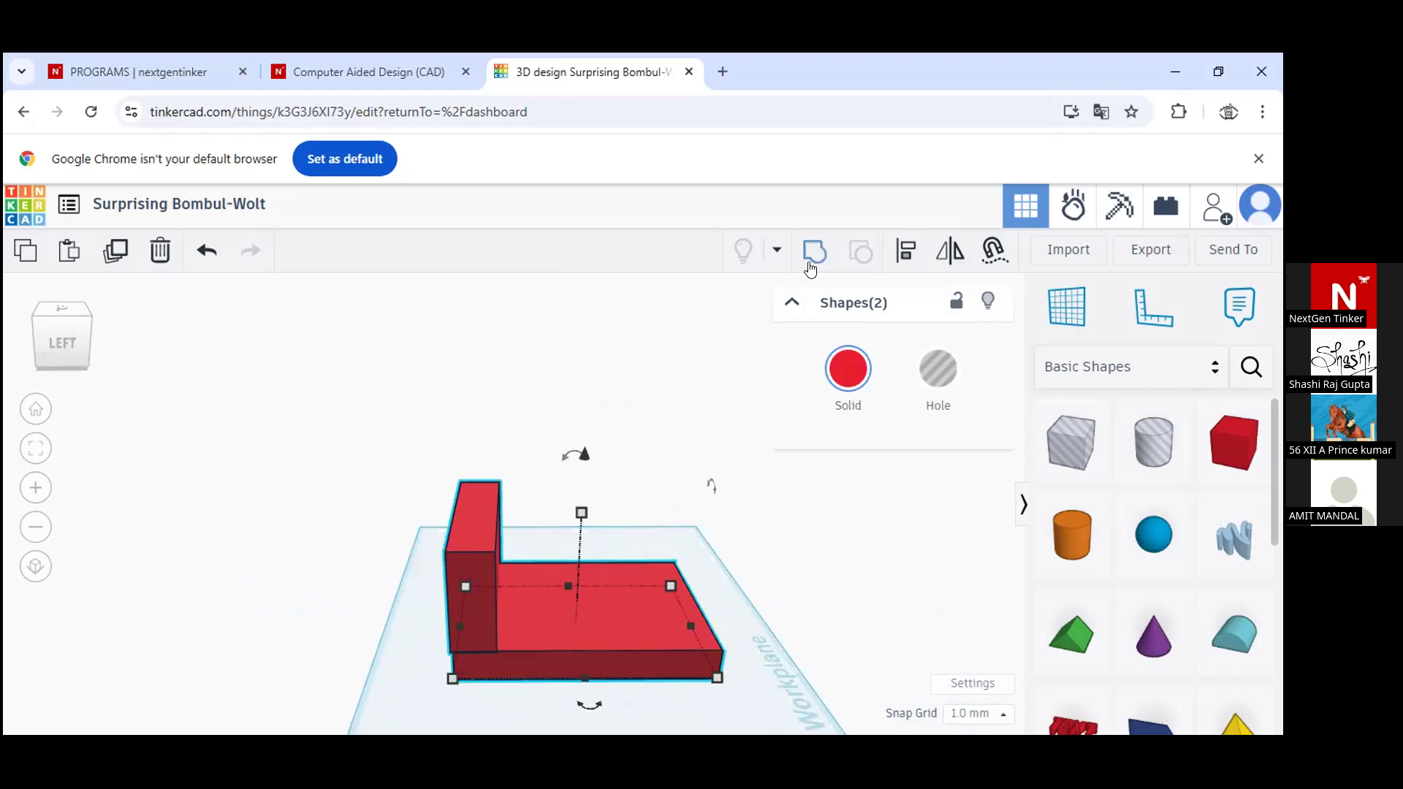
click(814, 251)
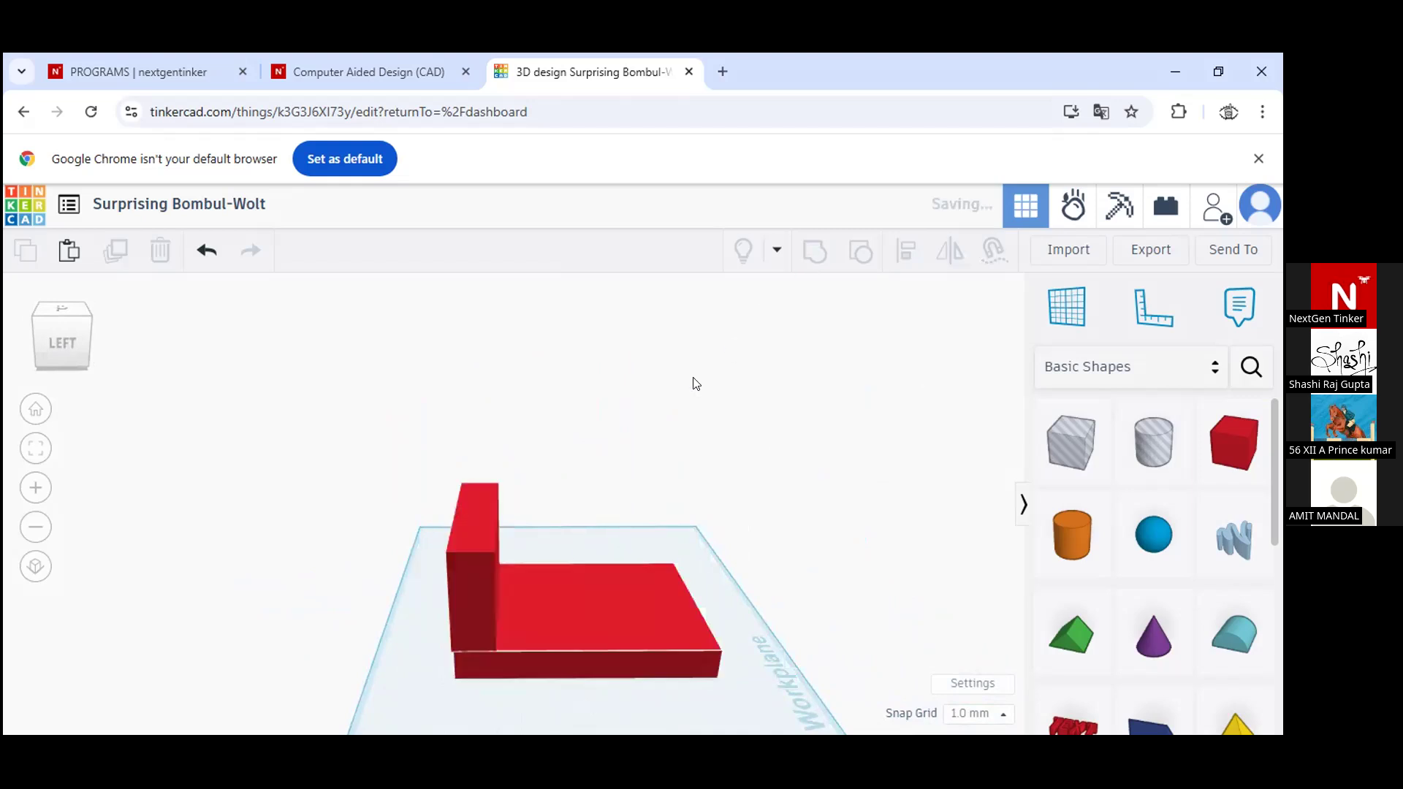
click(770, 538)
right_drag(702, 568, 489, 614)
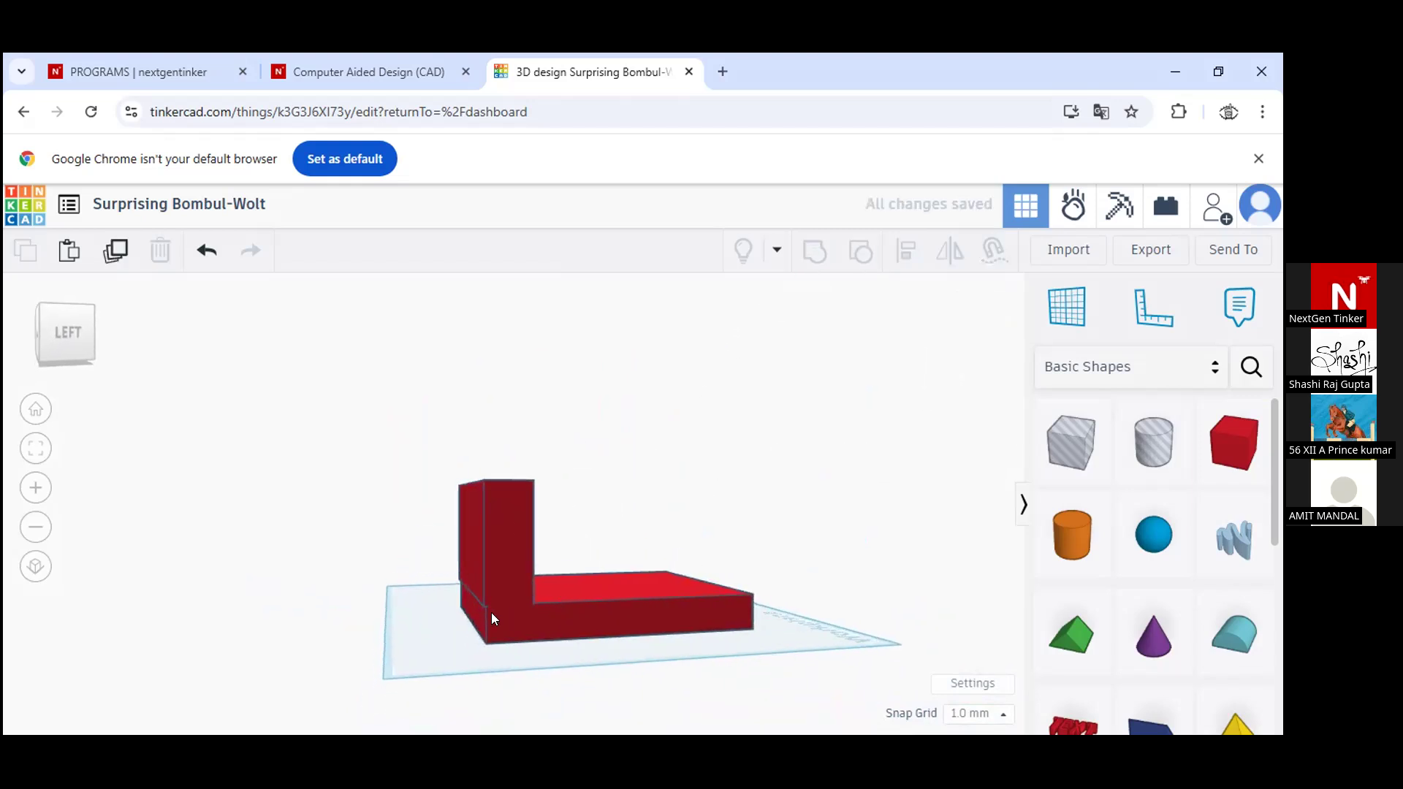
scroll(491, 617, up, 4)
scroll(491, 611, down, 3)
key(ctrl+z)
Align the base and the upright box so their rear faces are flush
drag(730, 392, 471, 609)
right_drag(470, 660, 592, 643)
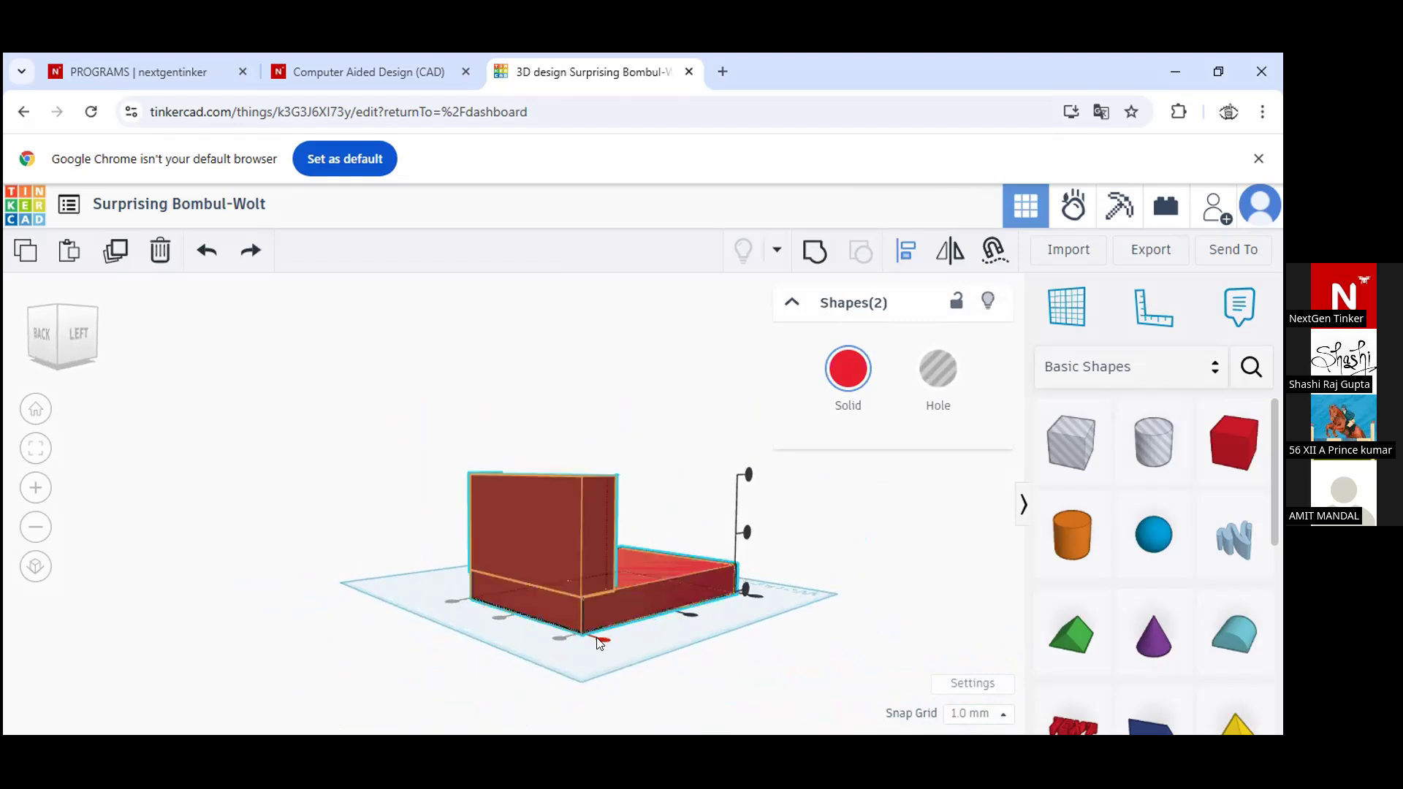
click(602, 642)
click(642, 658)
right_drag(649, 653, 523, 647)
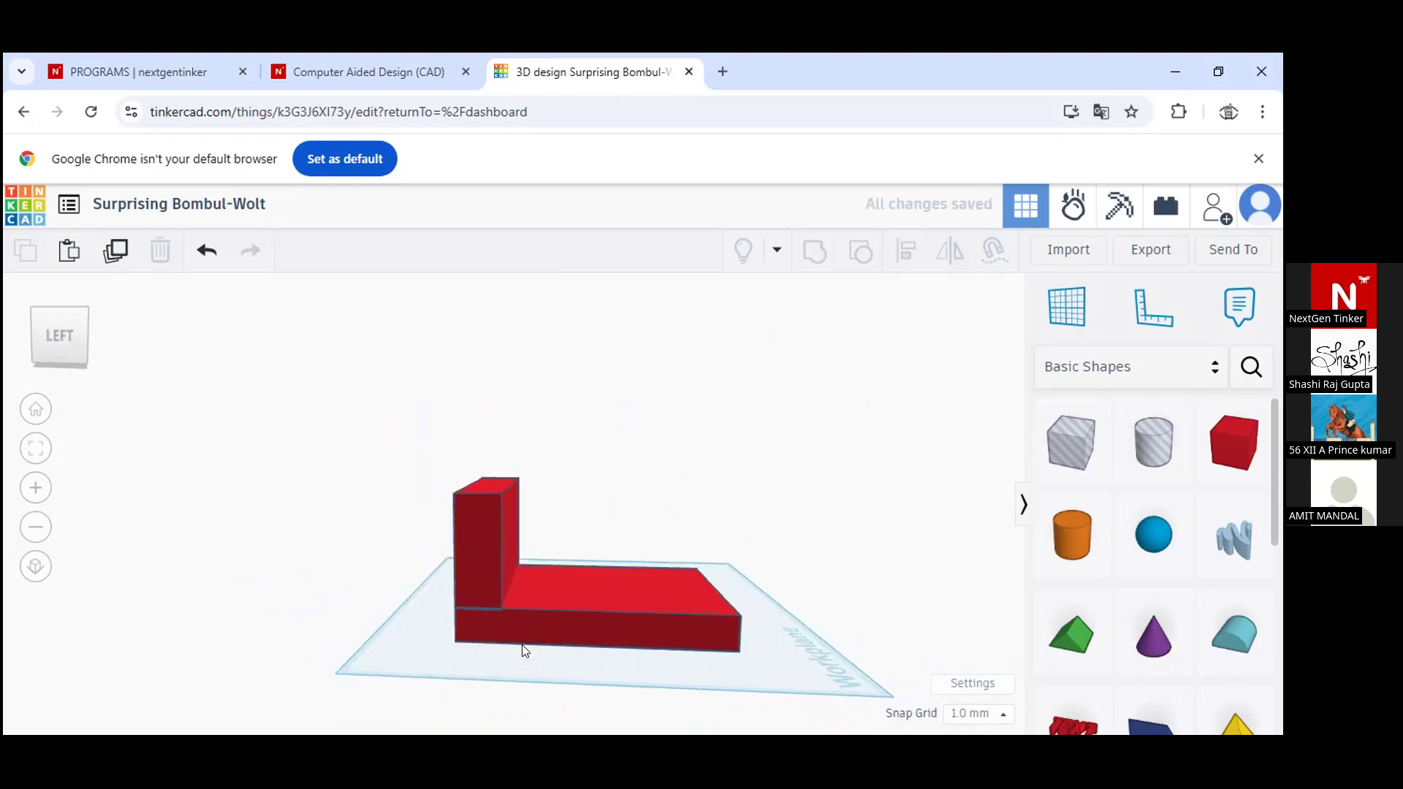
Group the aligned base and upright box into a single L-shaped solid
mouse_move(733, 484)
right_down()
mouse_move(711, 501)
mouse_move(777, 501)
mouse_move(753, 502)
right_up()
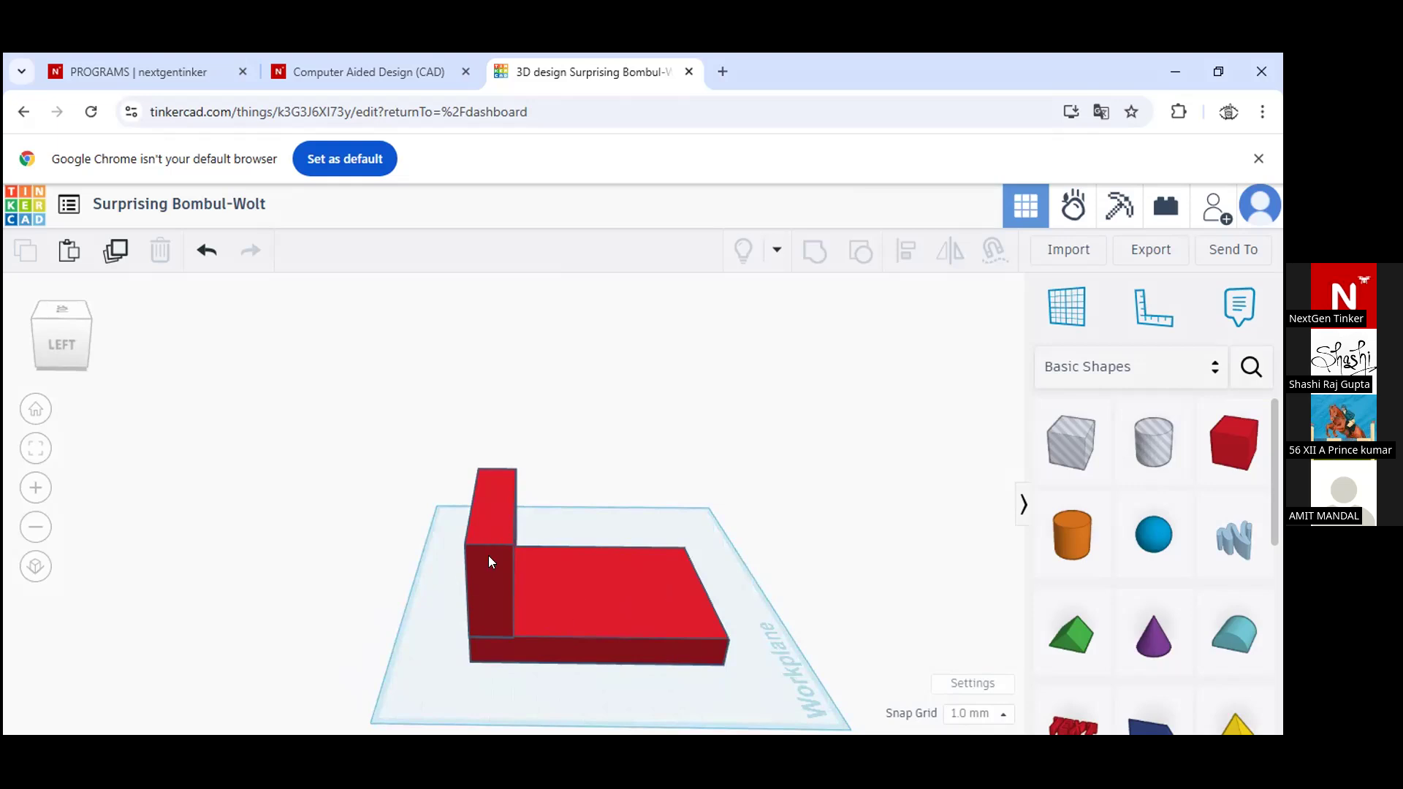
click(580, 606)
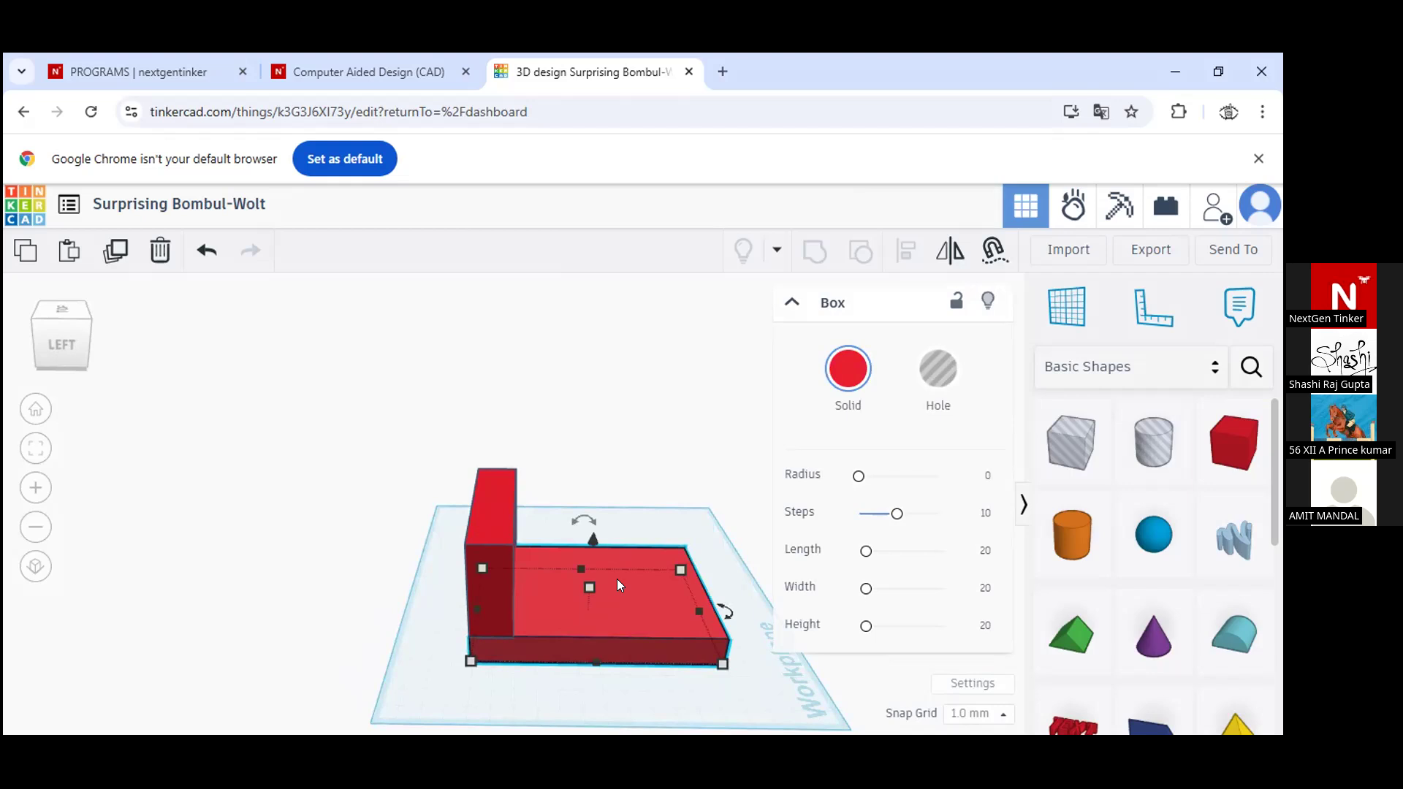
click(477, 517)
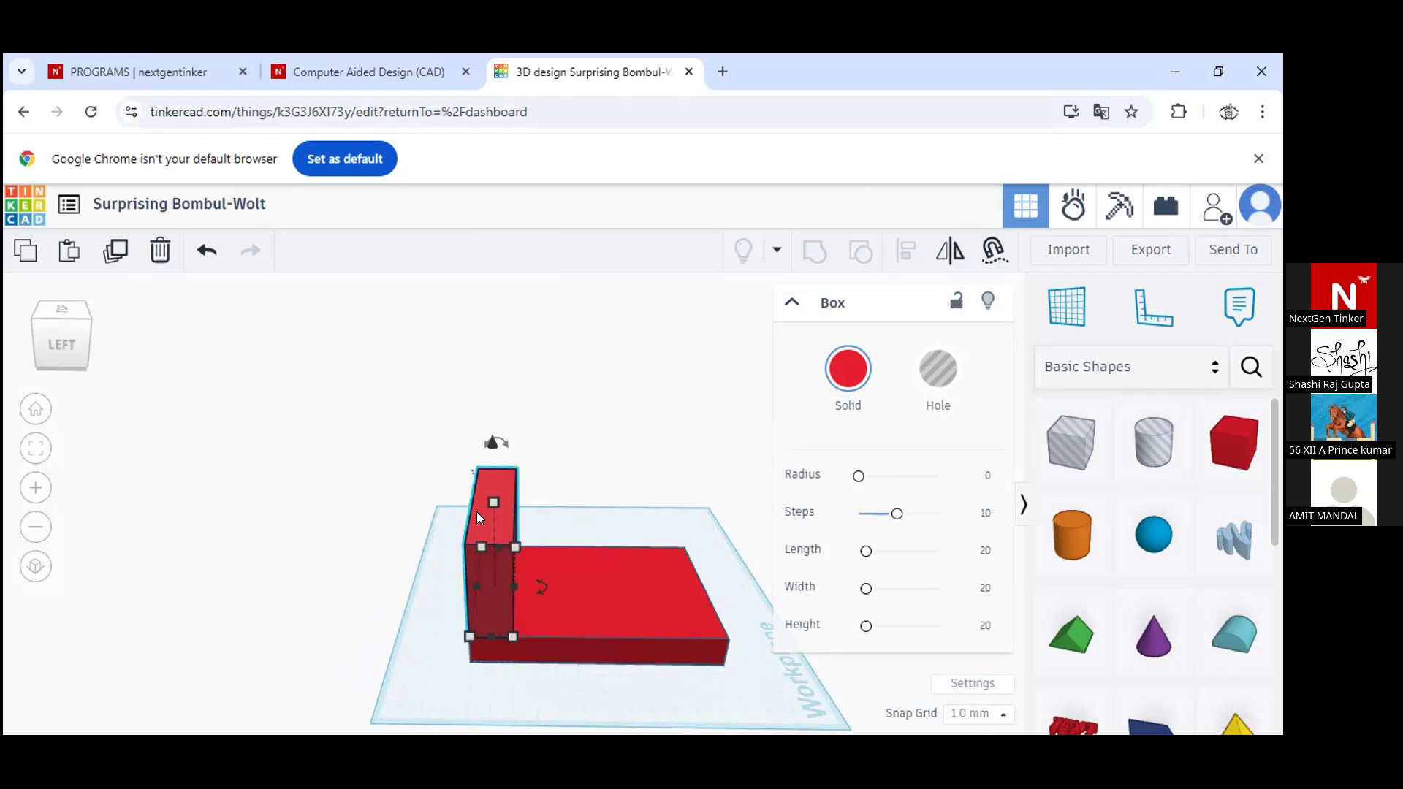
click(706, 437)
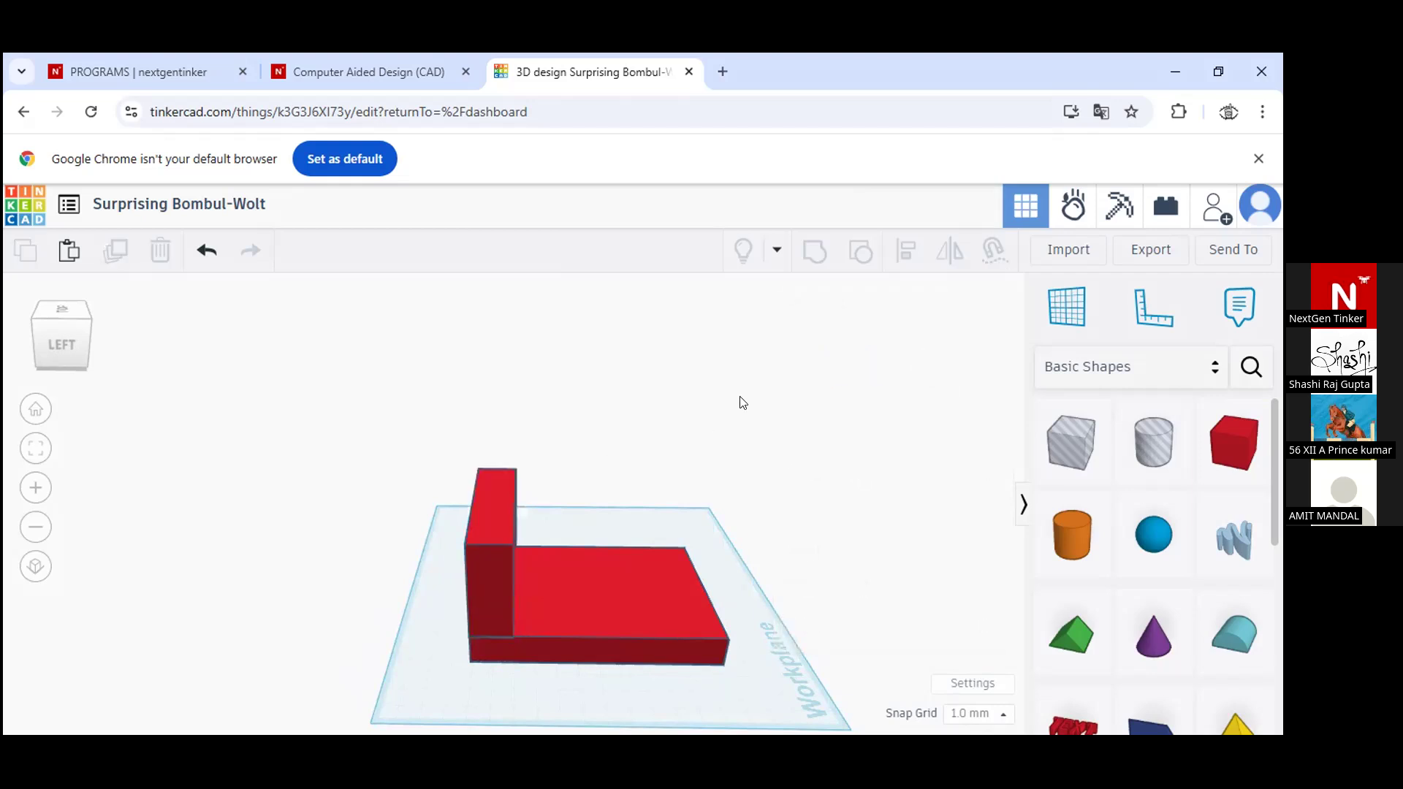
drag(749, 367, 440, 659)
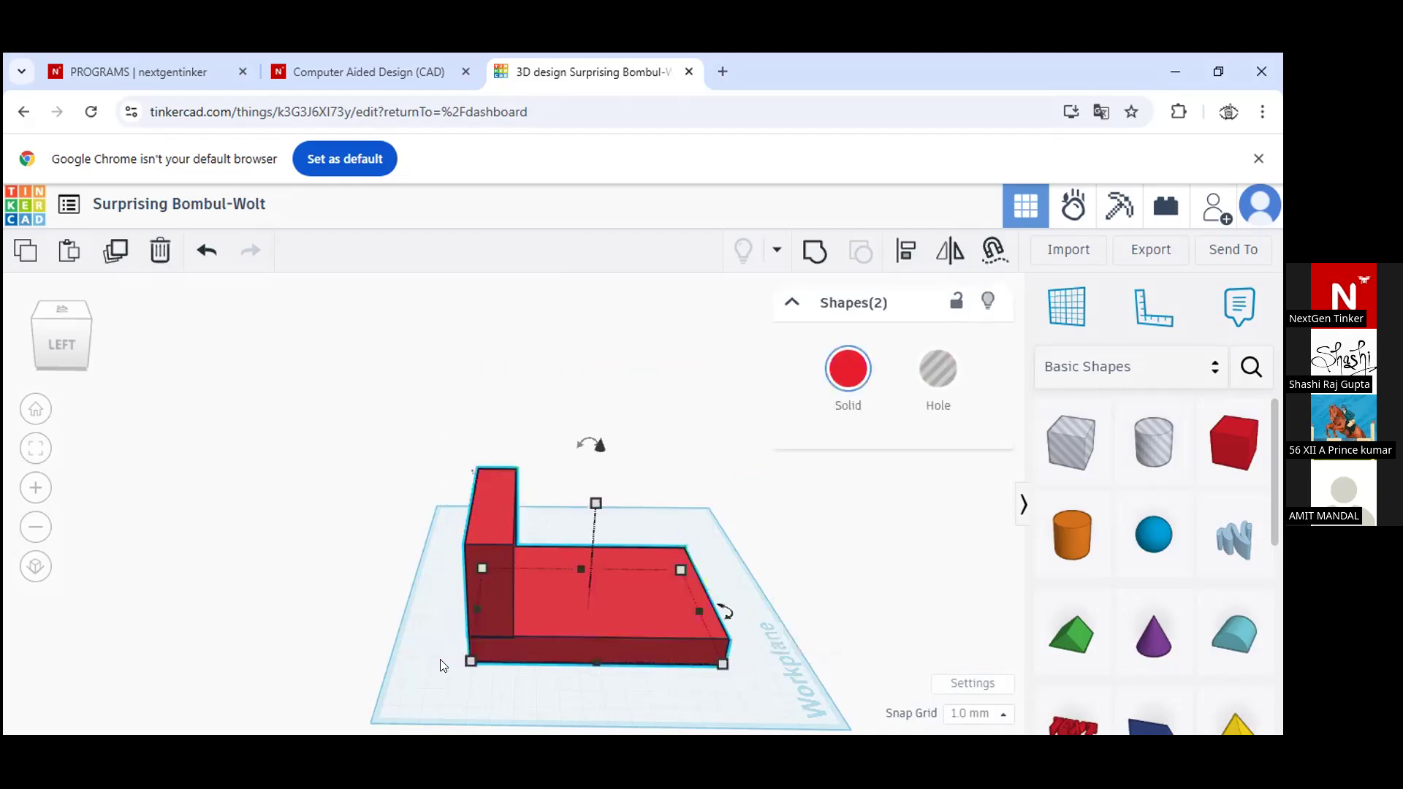
click(807, 249)
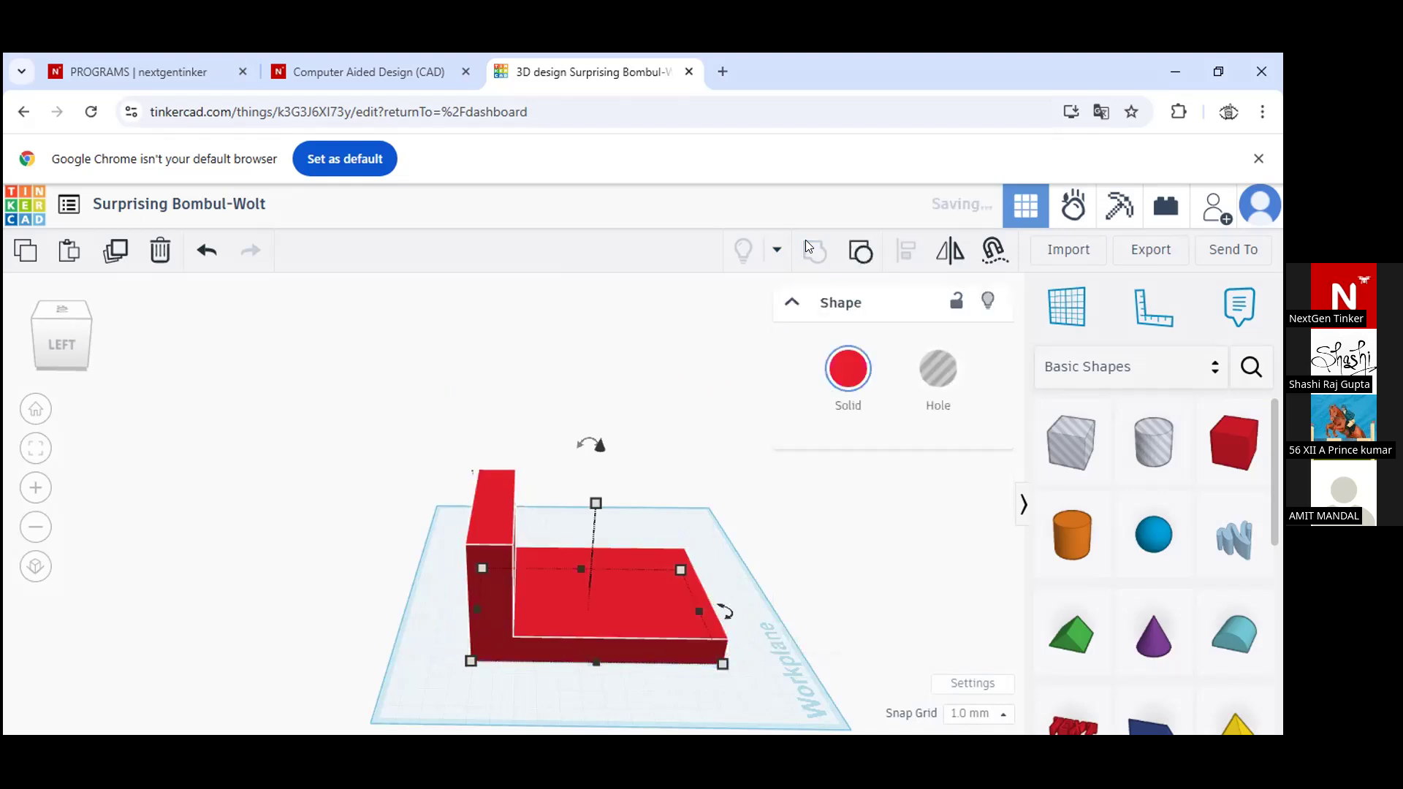
click(670, 452)
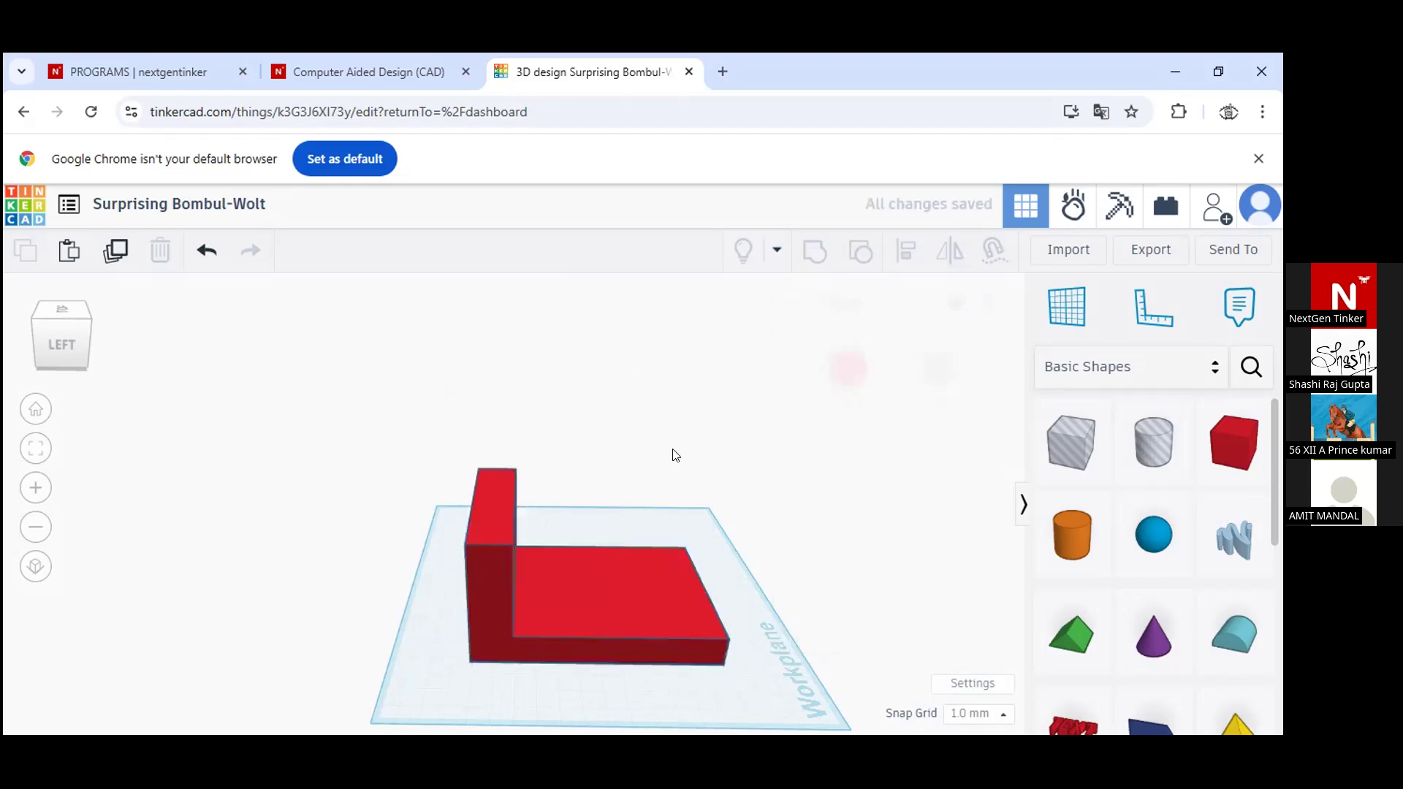
Examine the joint of the grouped L-shaped solid from its left and right sides
right_drag(672, 461, 410, 661)
scroll(476, 600, up, 6)
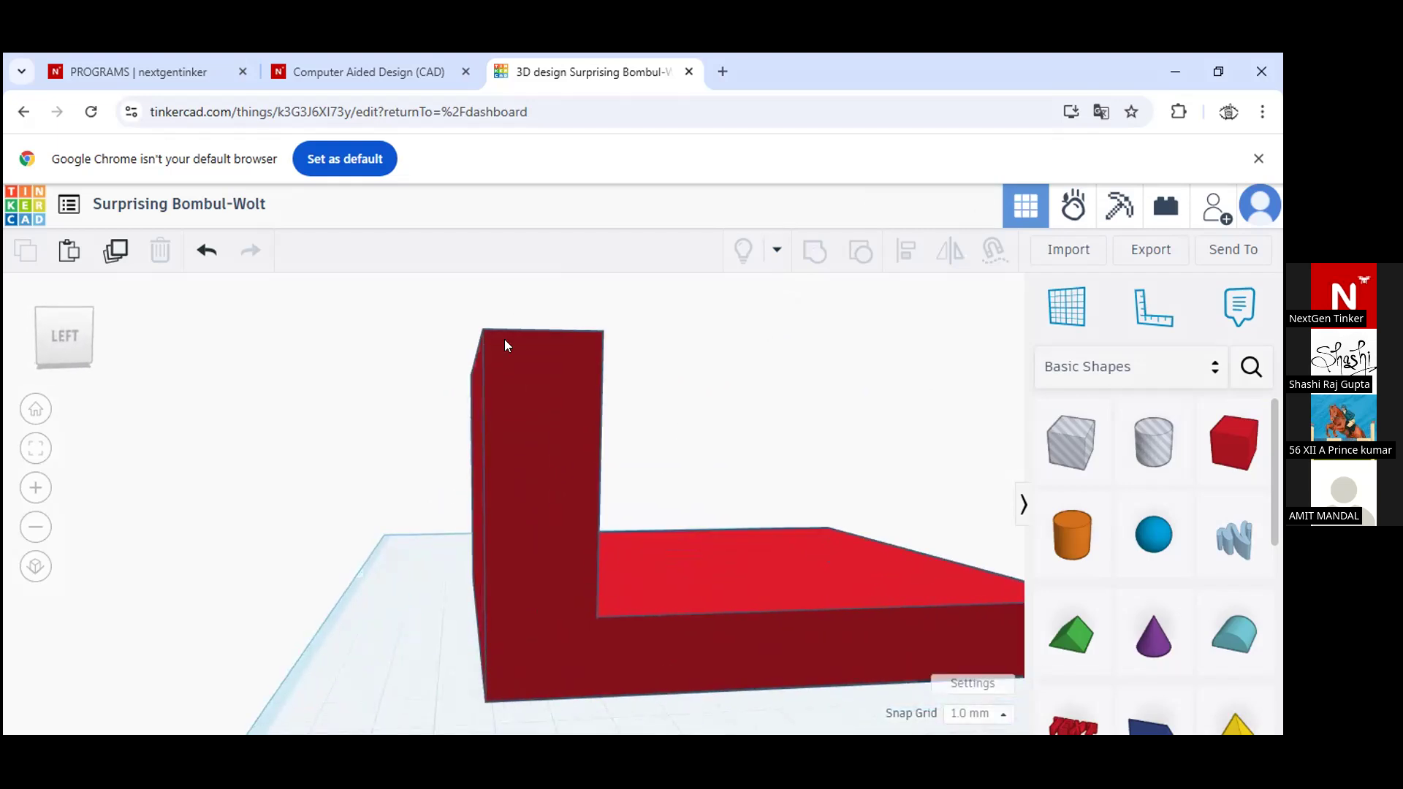
right_drag(656, 639, 491, 583)
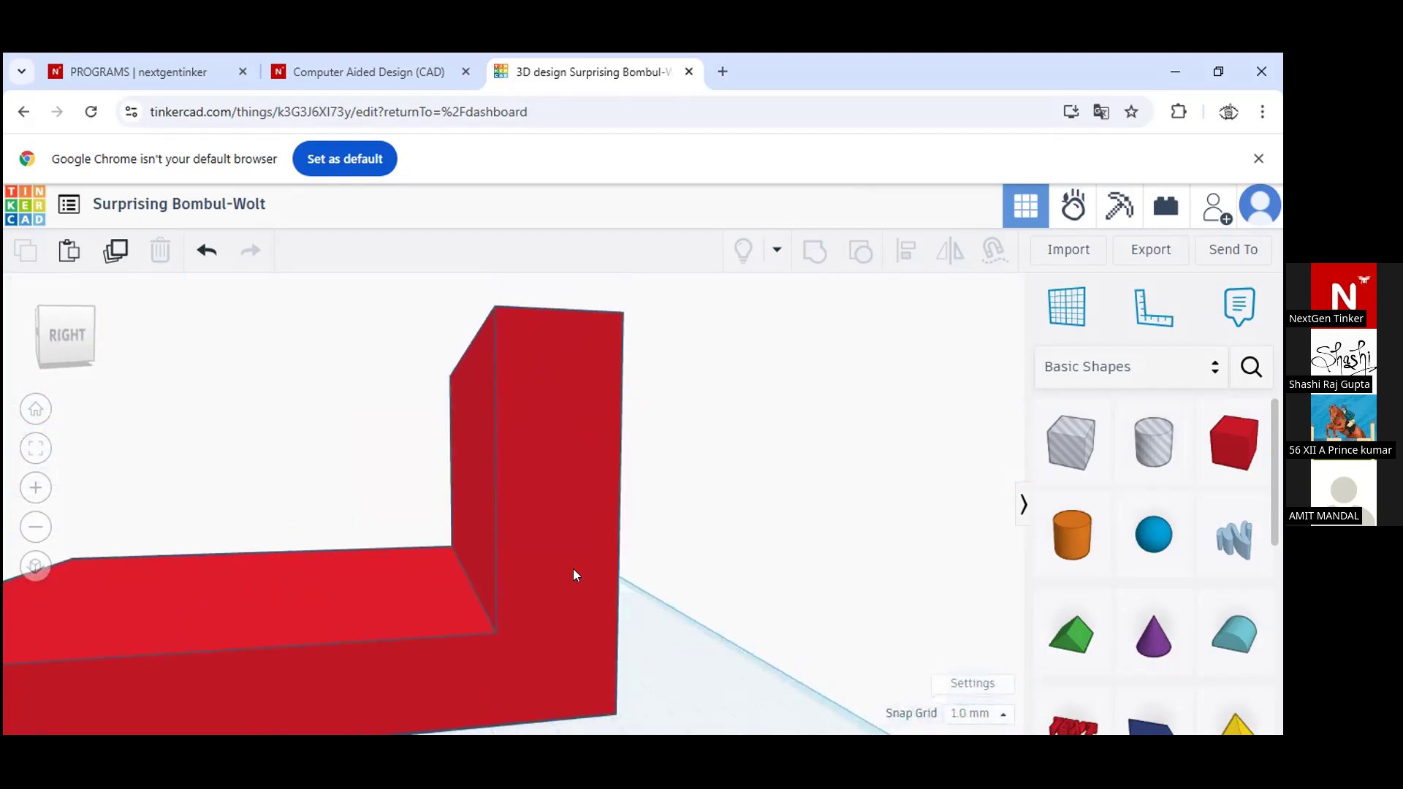
scroll(654, 548, down, 5)
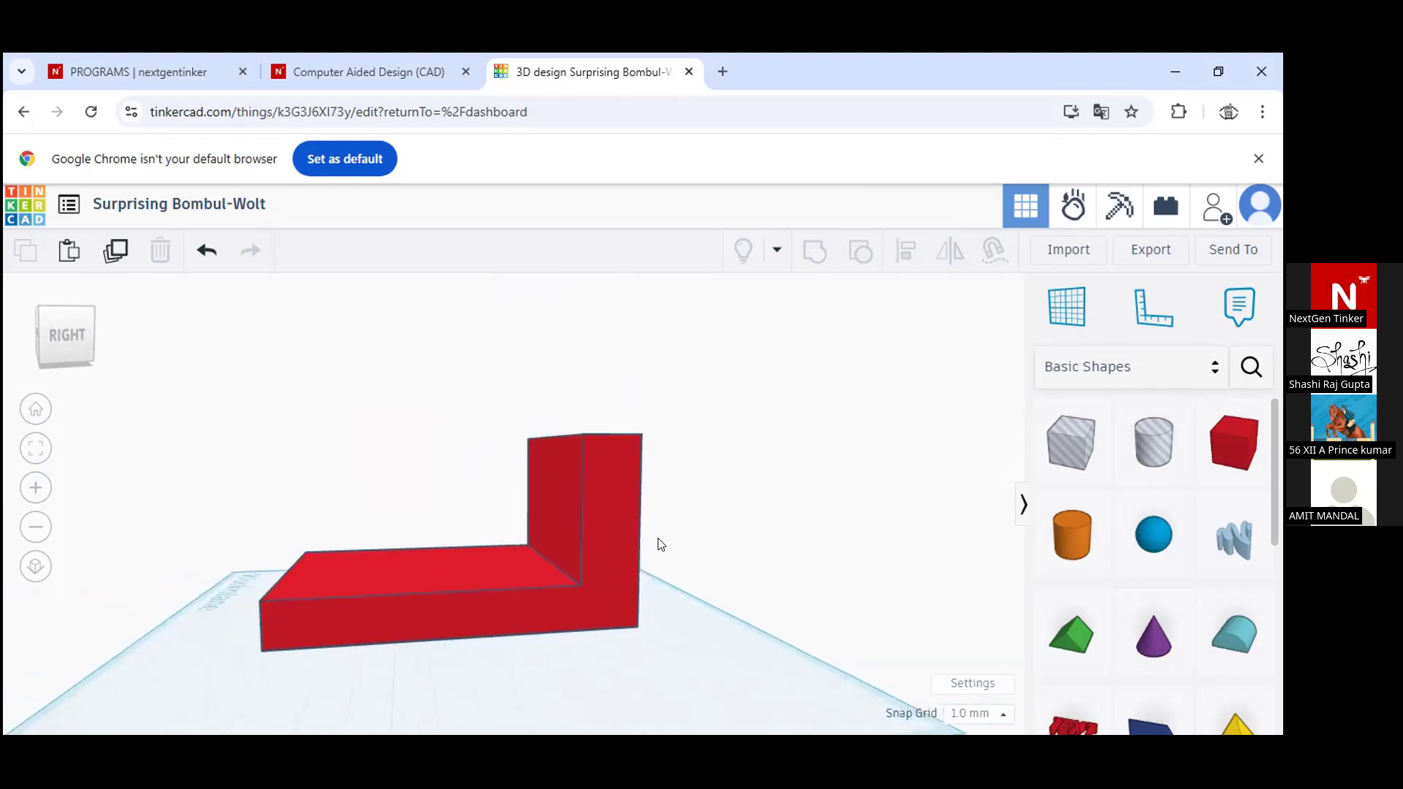
right_drag(742, 535, 775, 516)
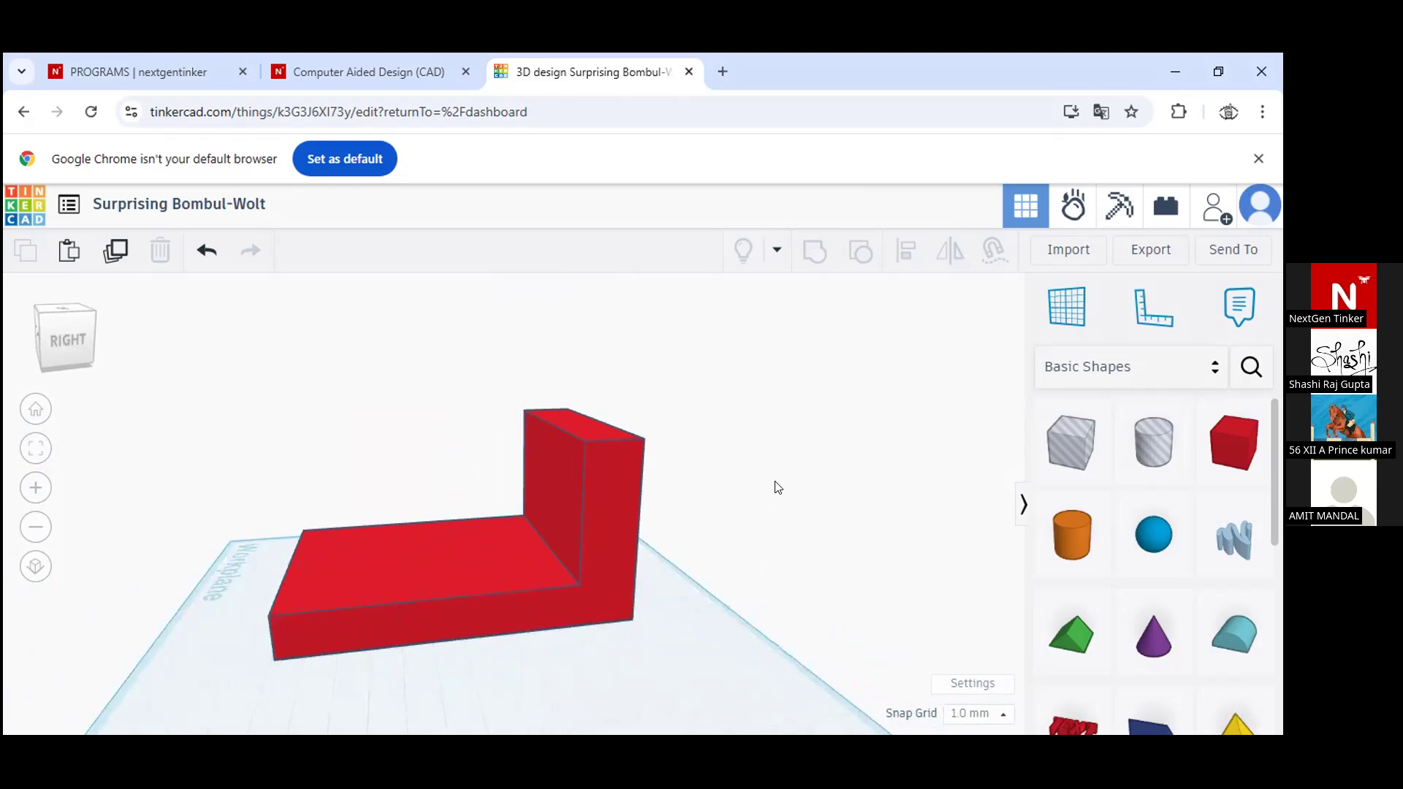
right_drag(776, 485, 749, 518)
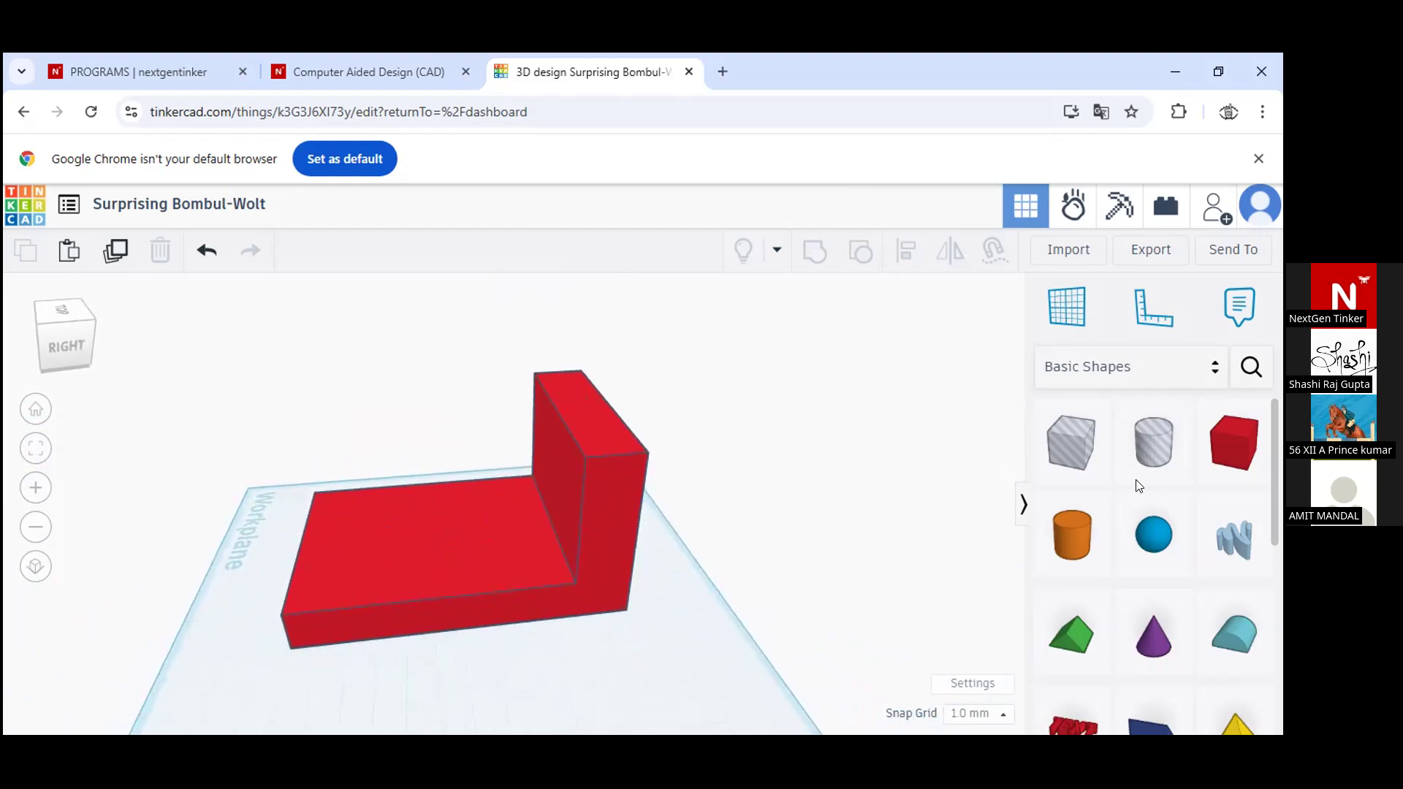
click(1213, 450)
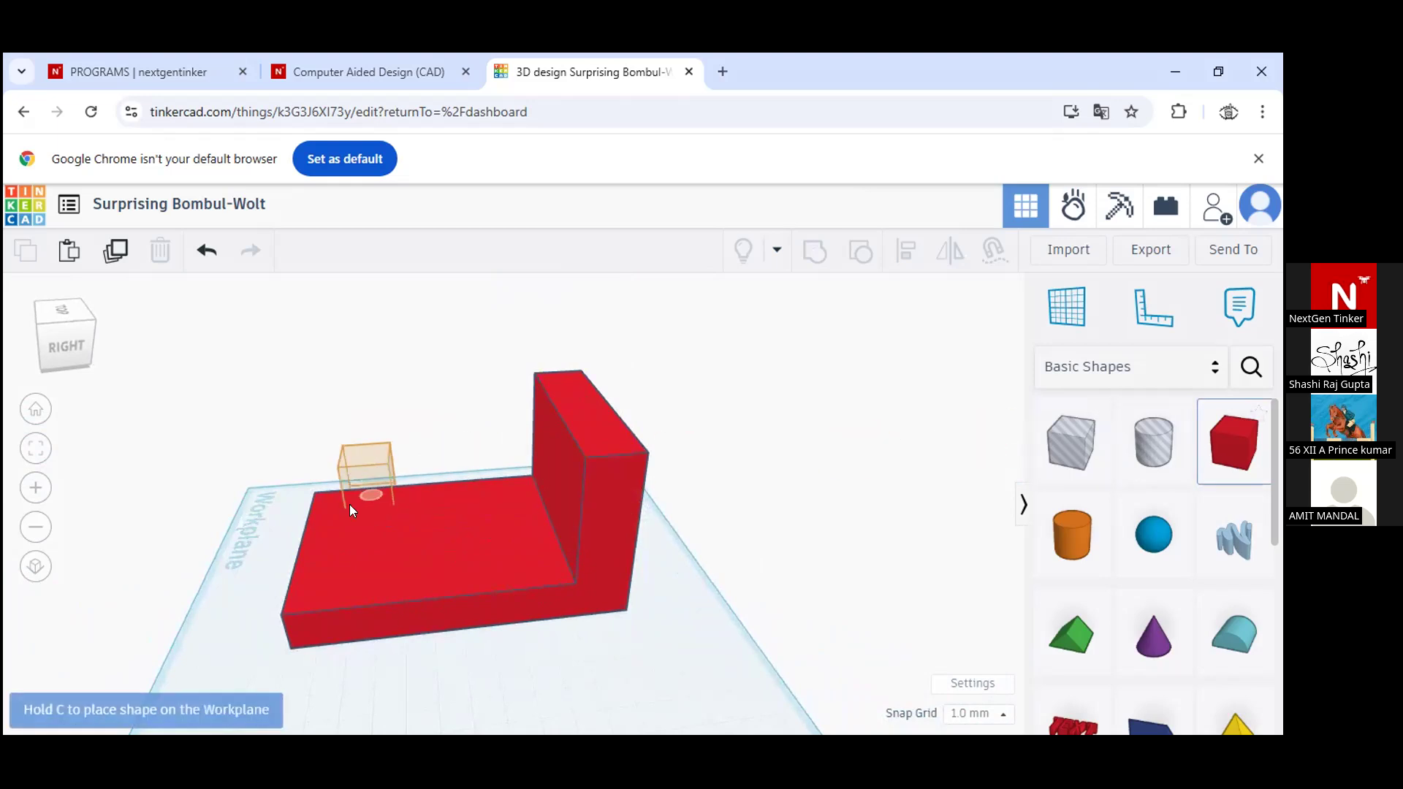
click(337, 528)
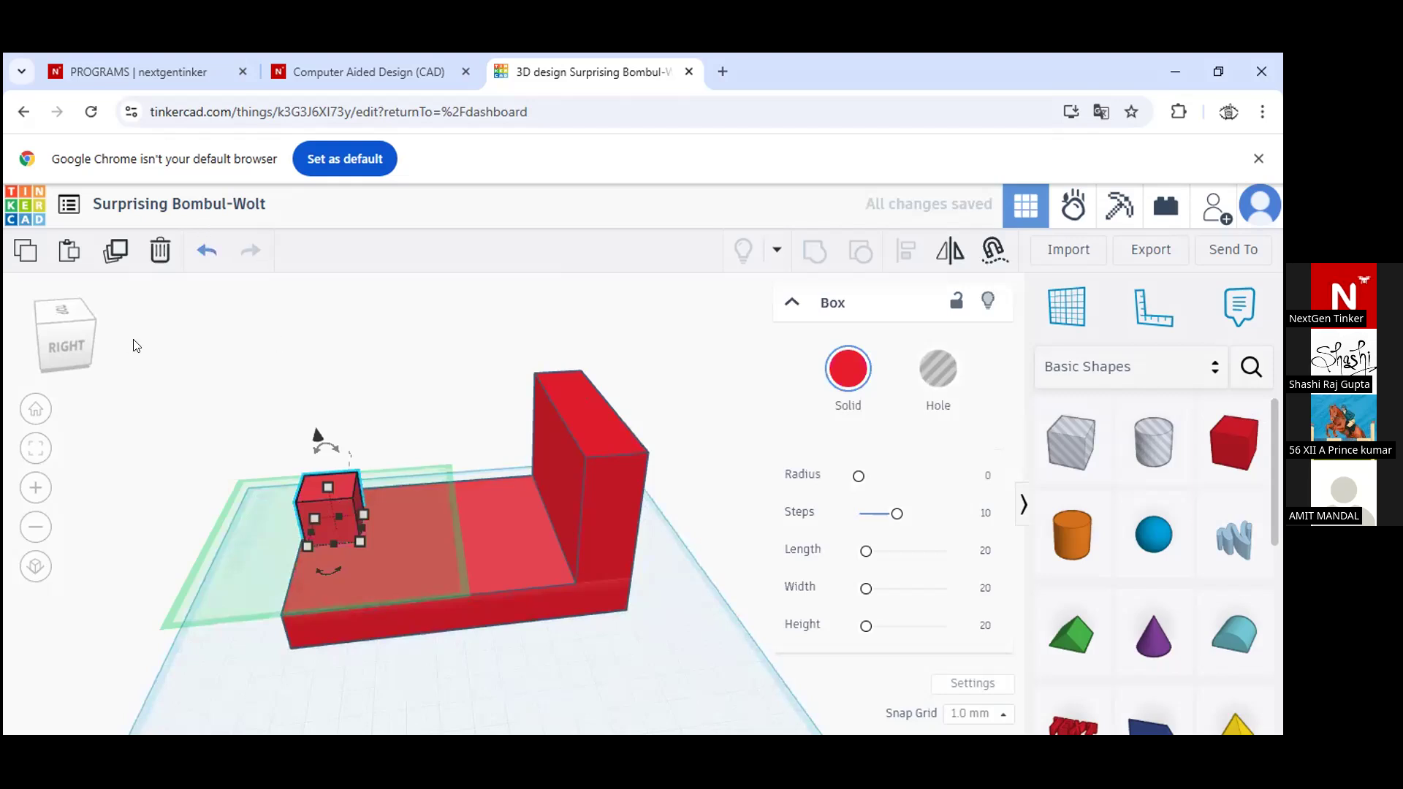
key(Delete)
Ungroup the L-shaped solid into its separate base and upright boxes
right_drag(207, 363, 480, 366)
drag(627, 363, 324, 574)
click(858, 249)
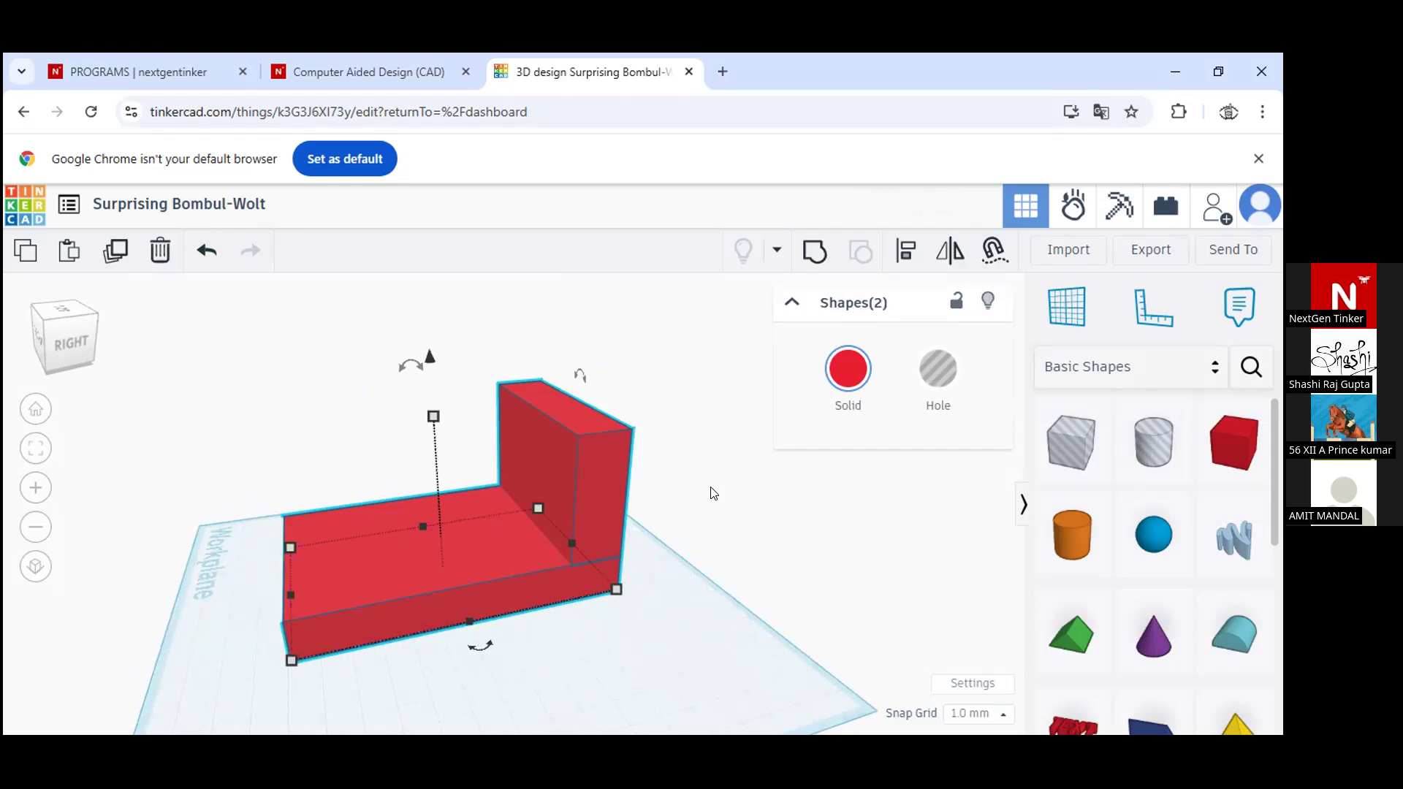
Duplicate the upright box and move the copy about 94 mm to the front end of the base
click(722, 488)
click(580, 494)
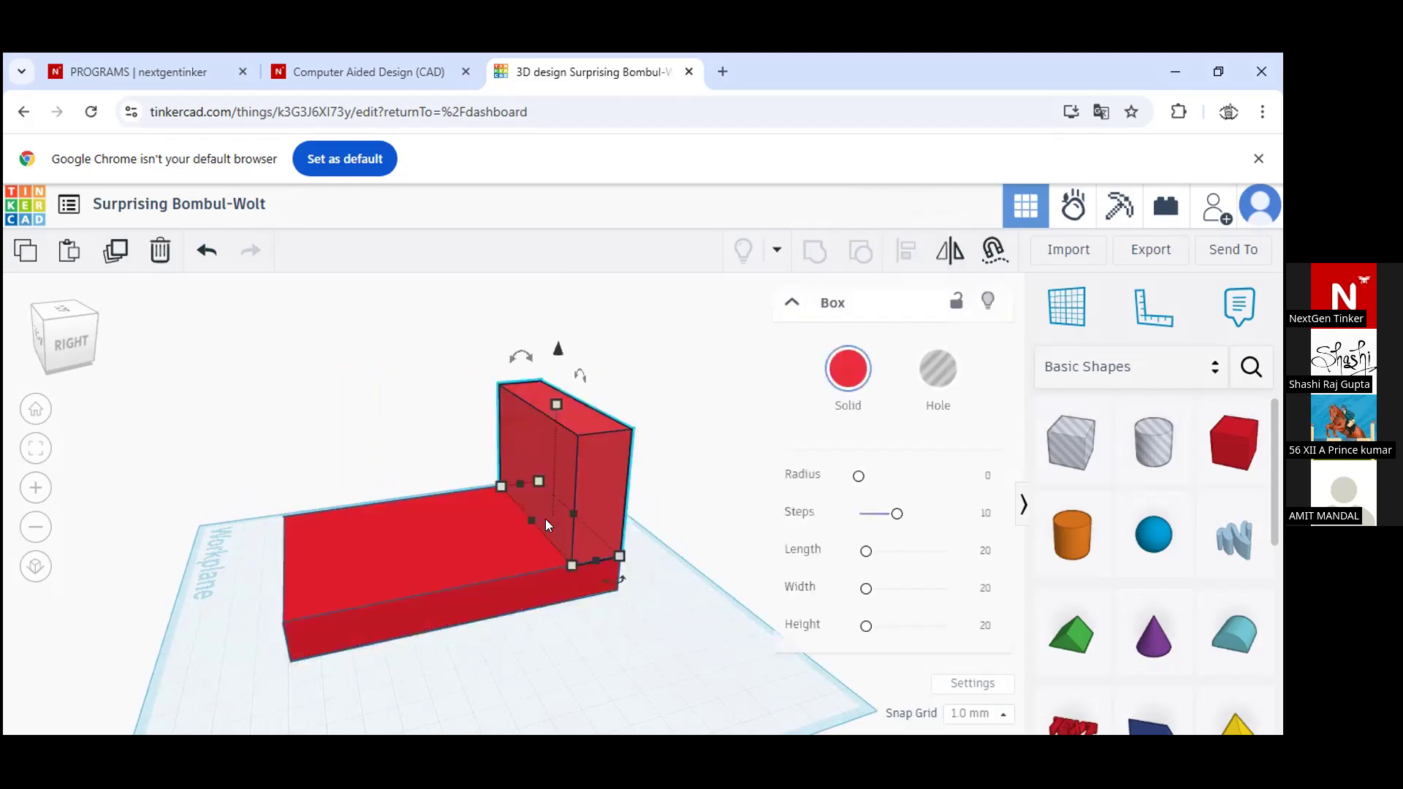
click(114, 254)
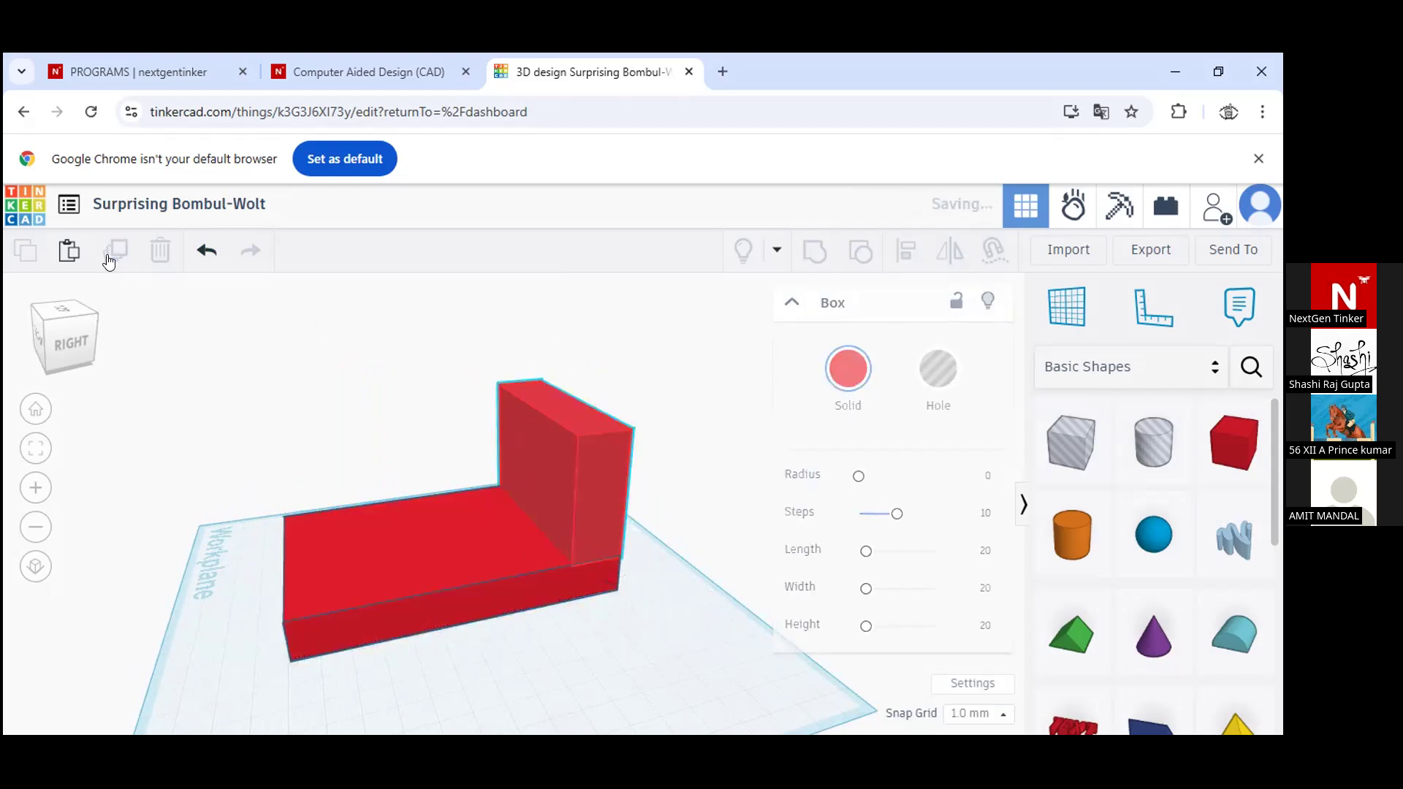
drag(504, 432, 279, 447)
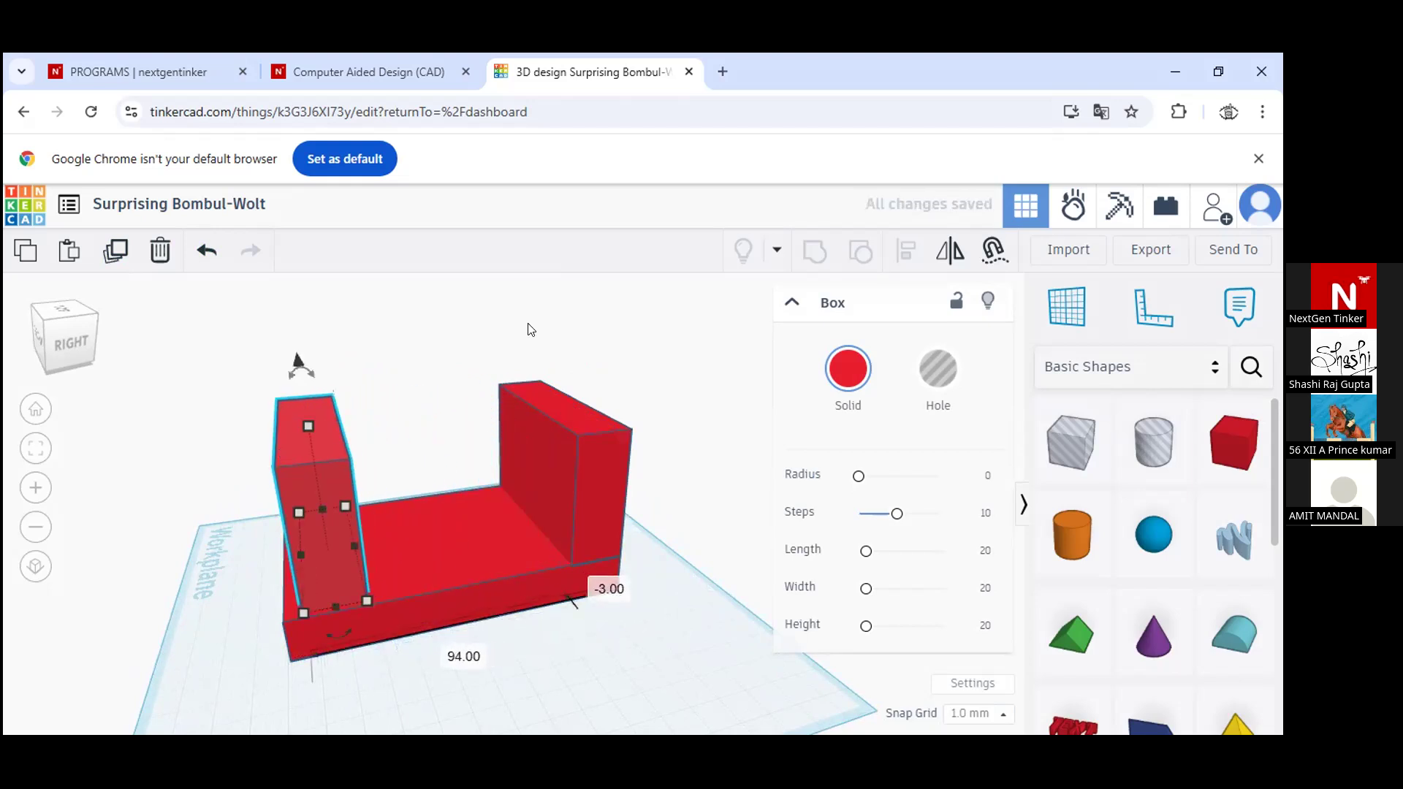
click(623, 330)
Group the base with the original upright box at its rear end
right_drag(729, 395, 685, 392)
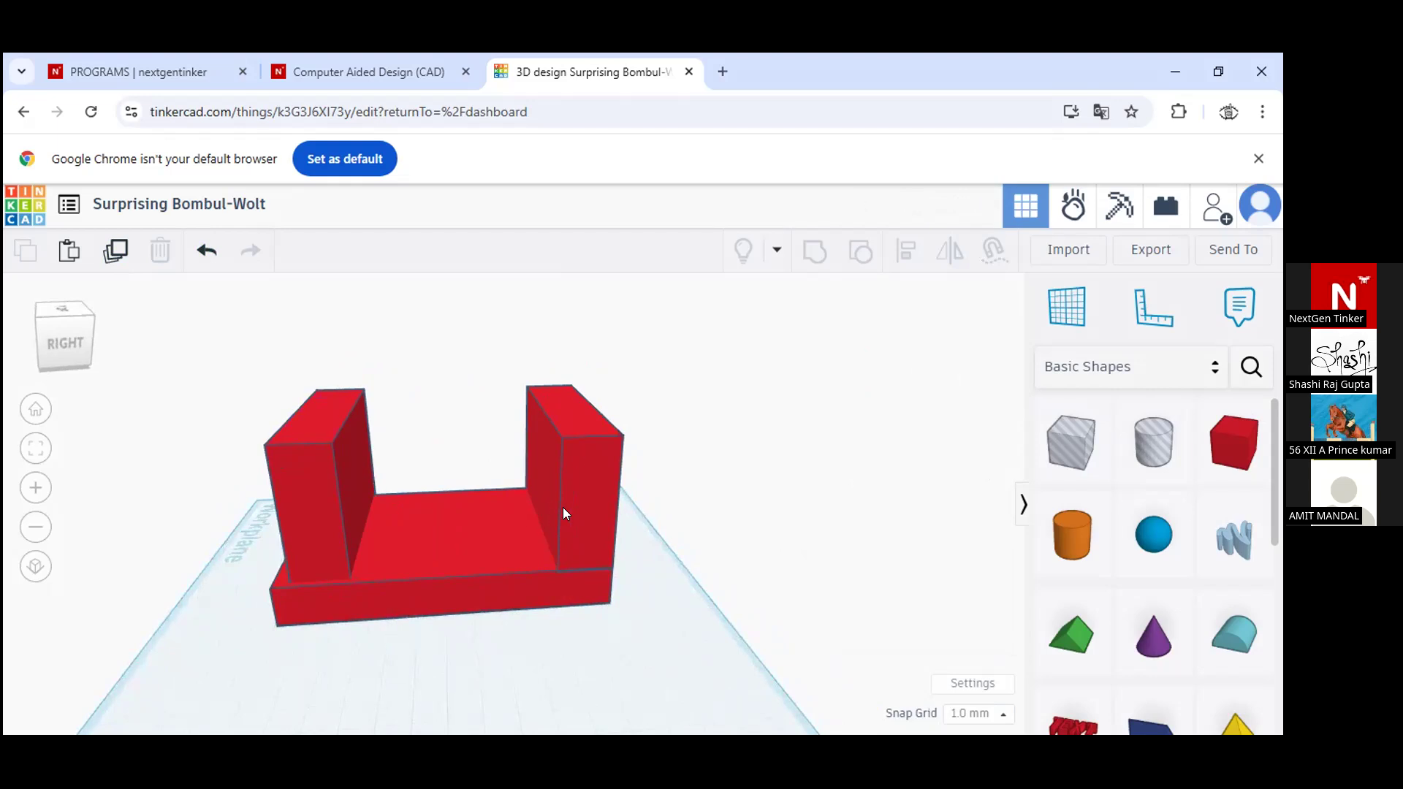
click(575, 480)
shift+click(488, 559)
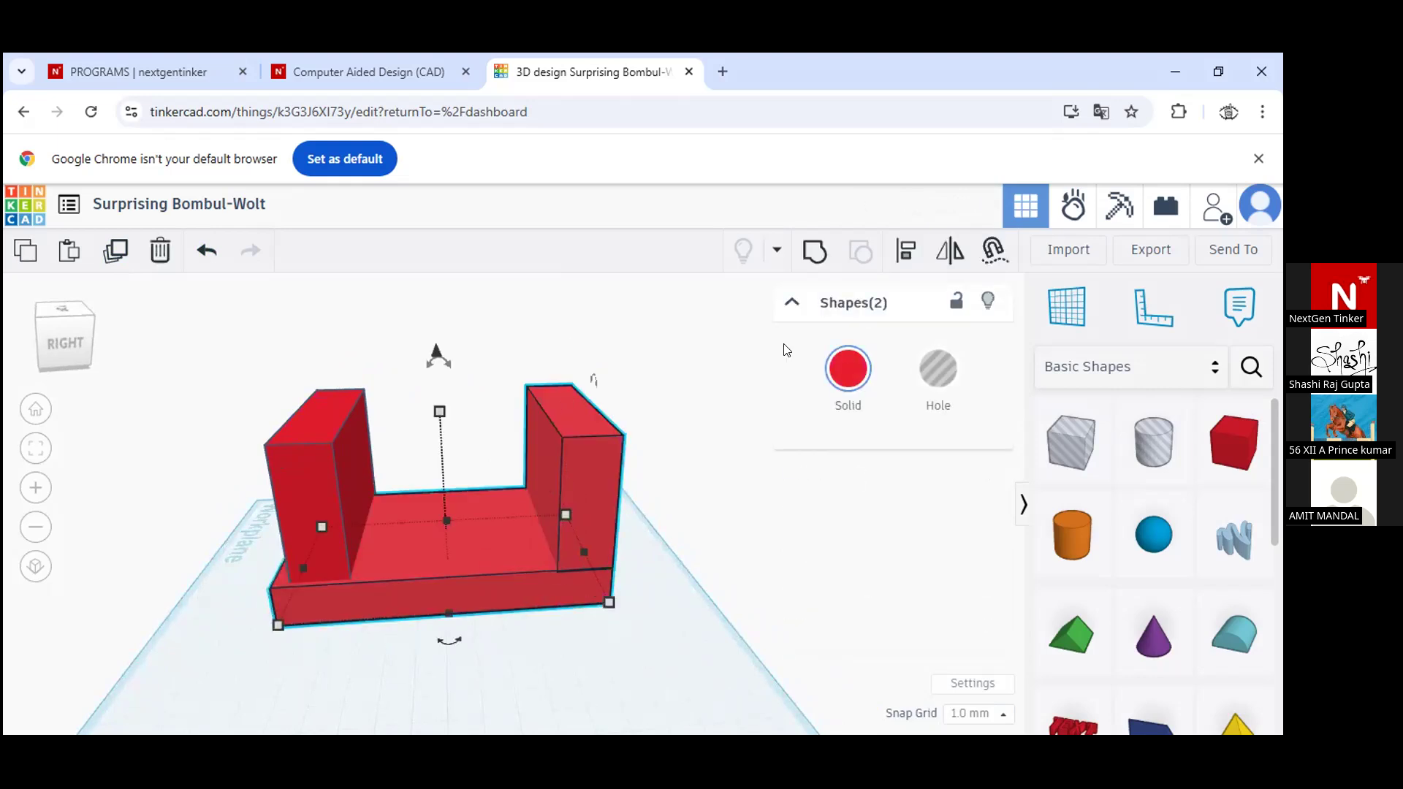
click(815, 252)
click(752, 477)
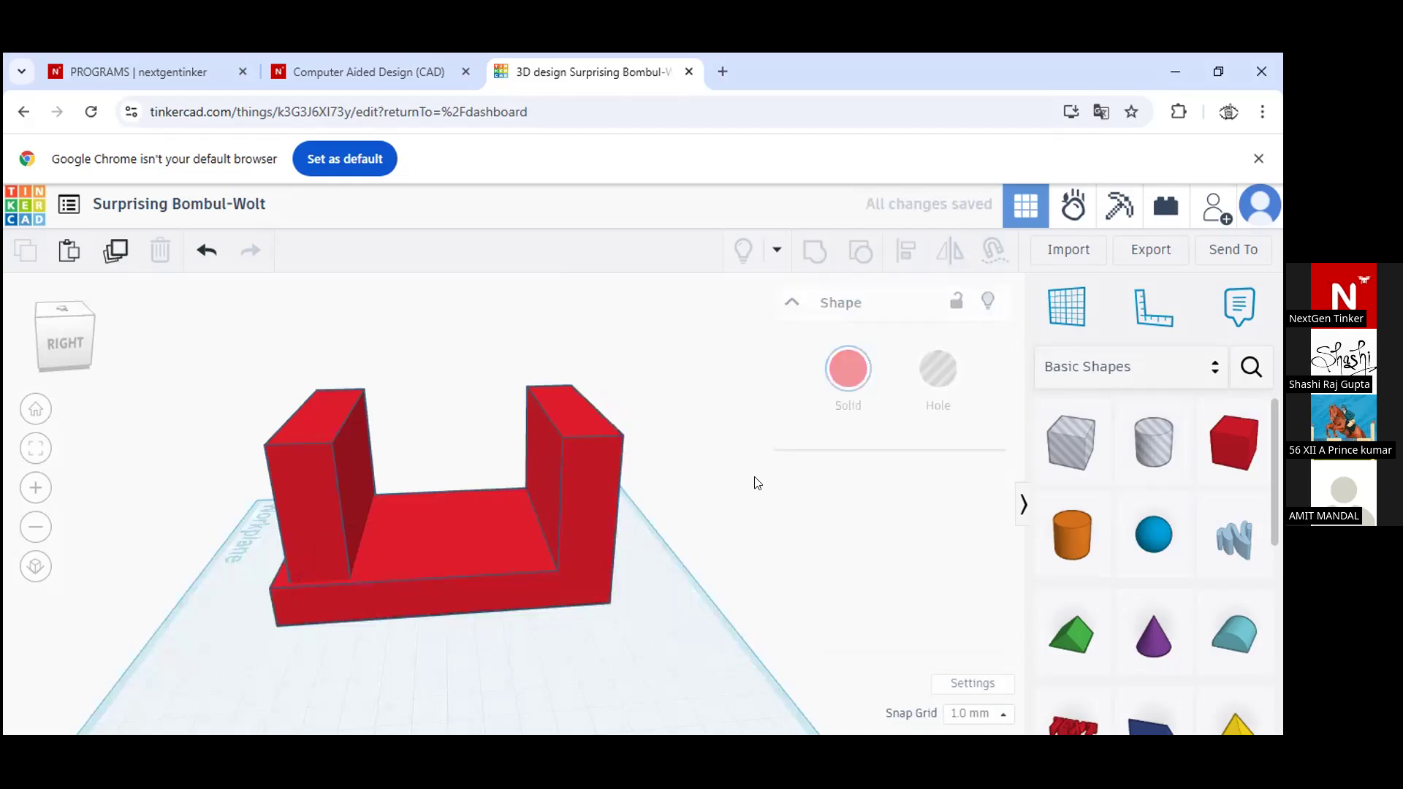
right_drag(752, 476, 741, 480)
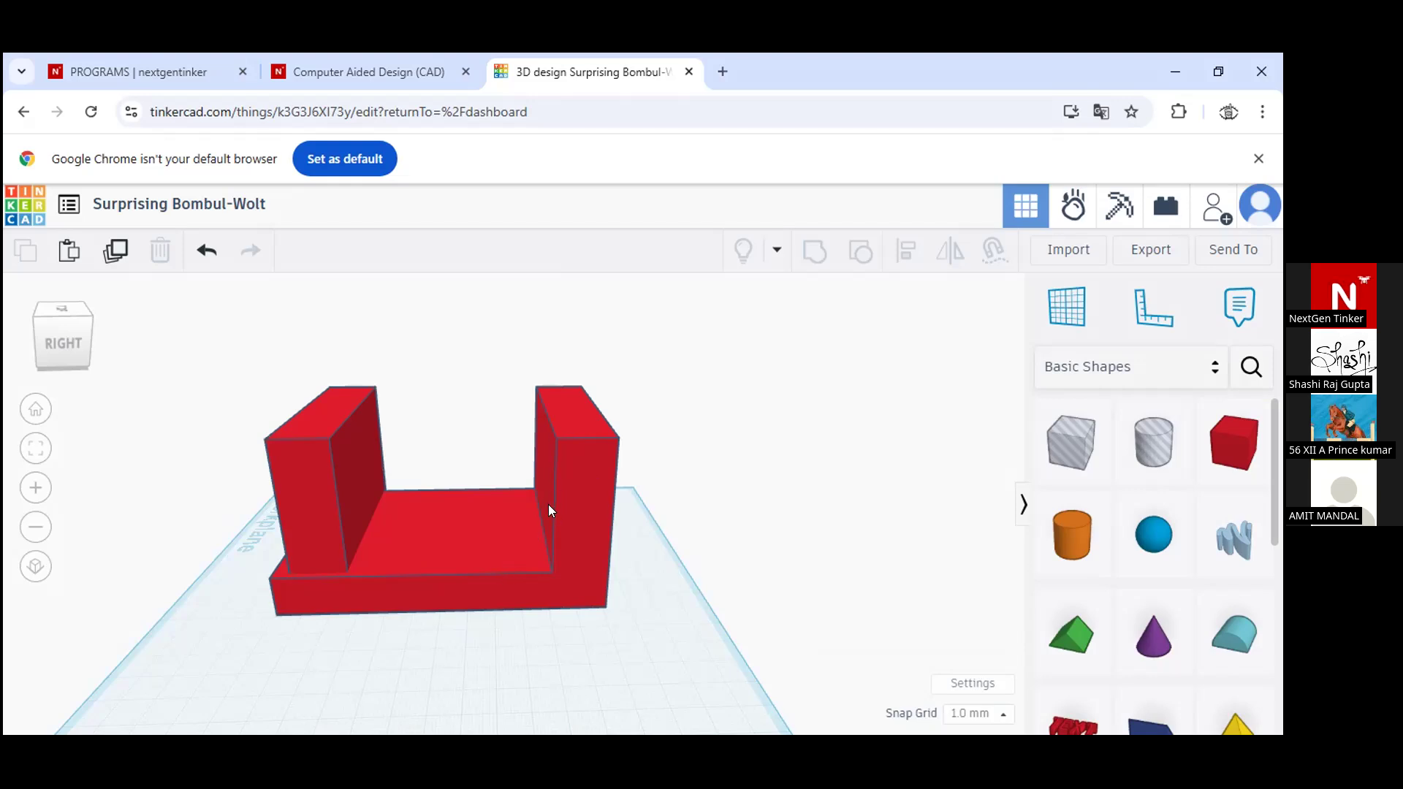
Align the duplicated upright with the L-shaped solid so they are flush at the front end and the left side
scroll(501, 503, down, 2)
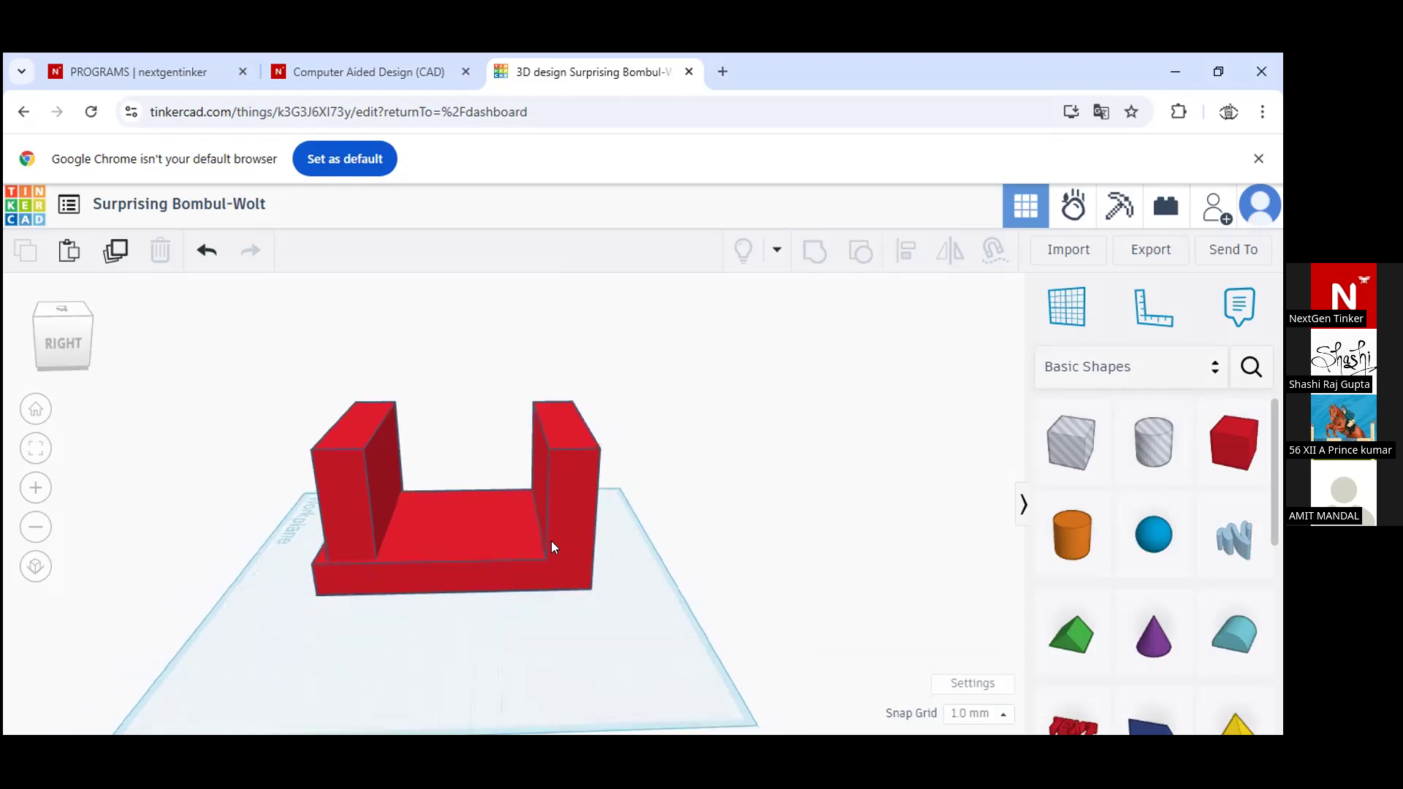
drag(502, 336, 296, 587)
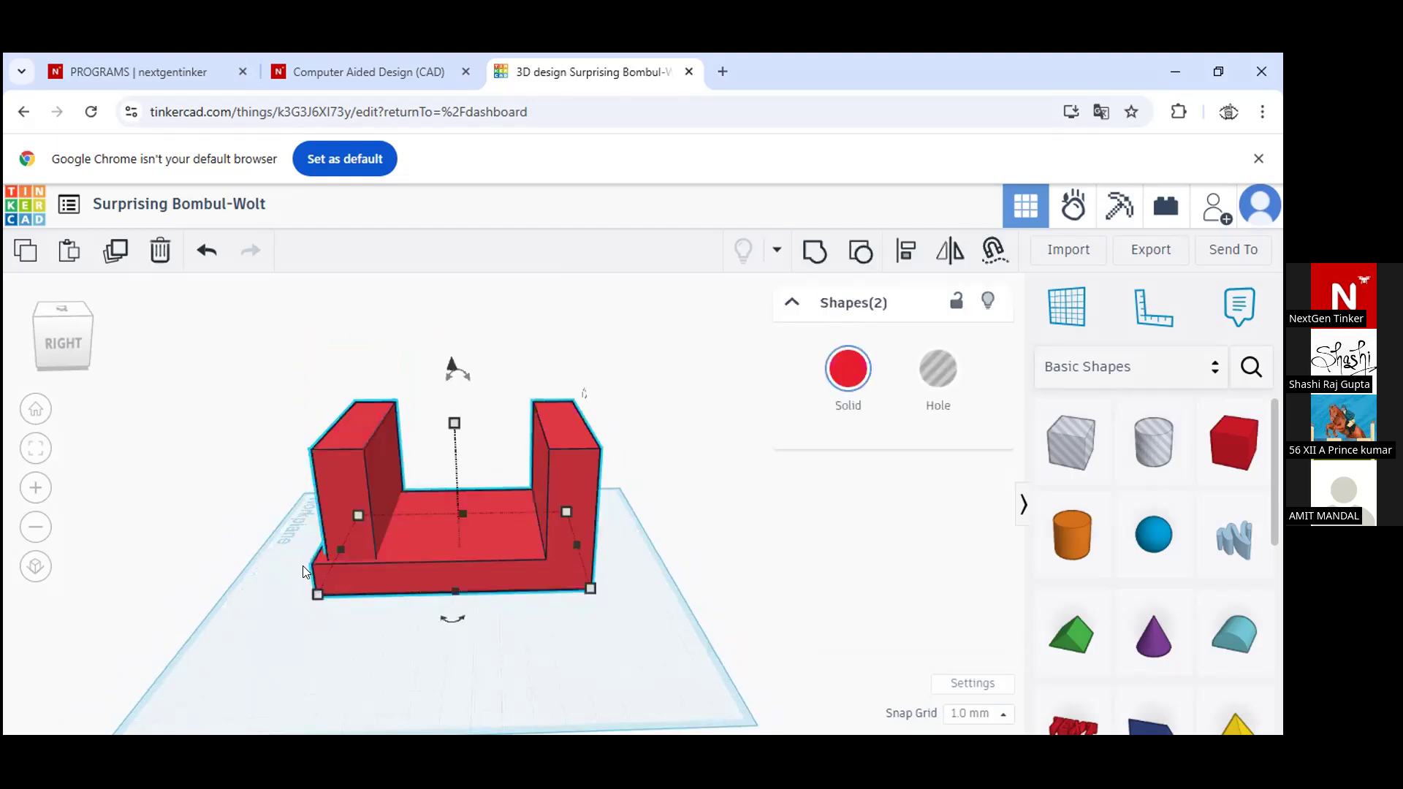
key(l)
right_drag(237, 559, 383, 543)
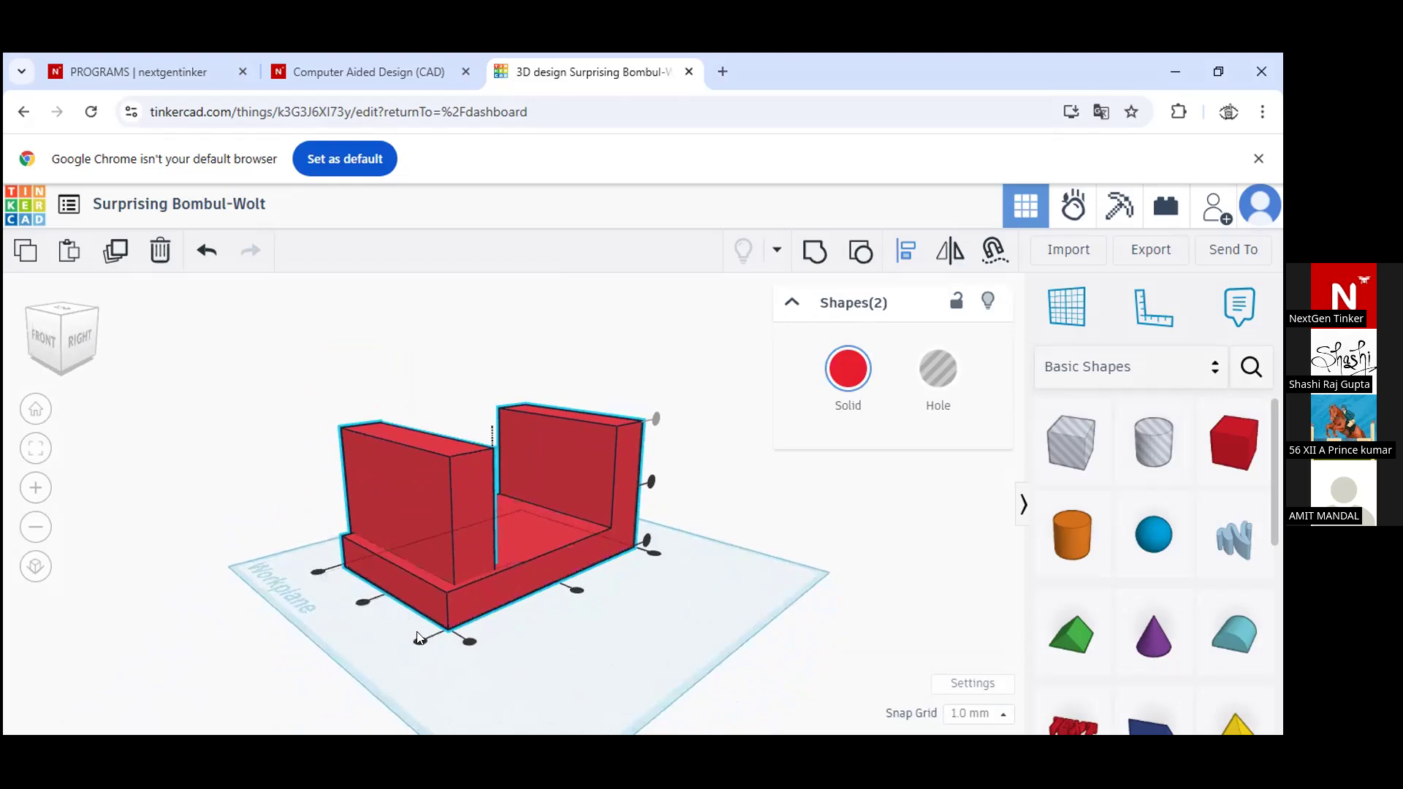
click(453, 643)
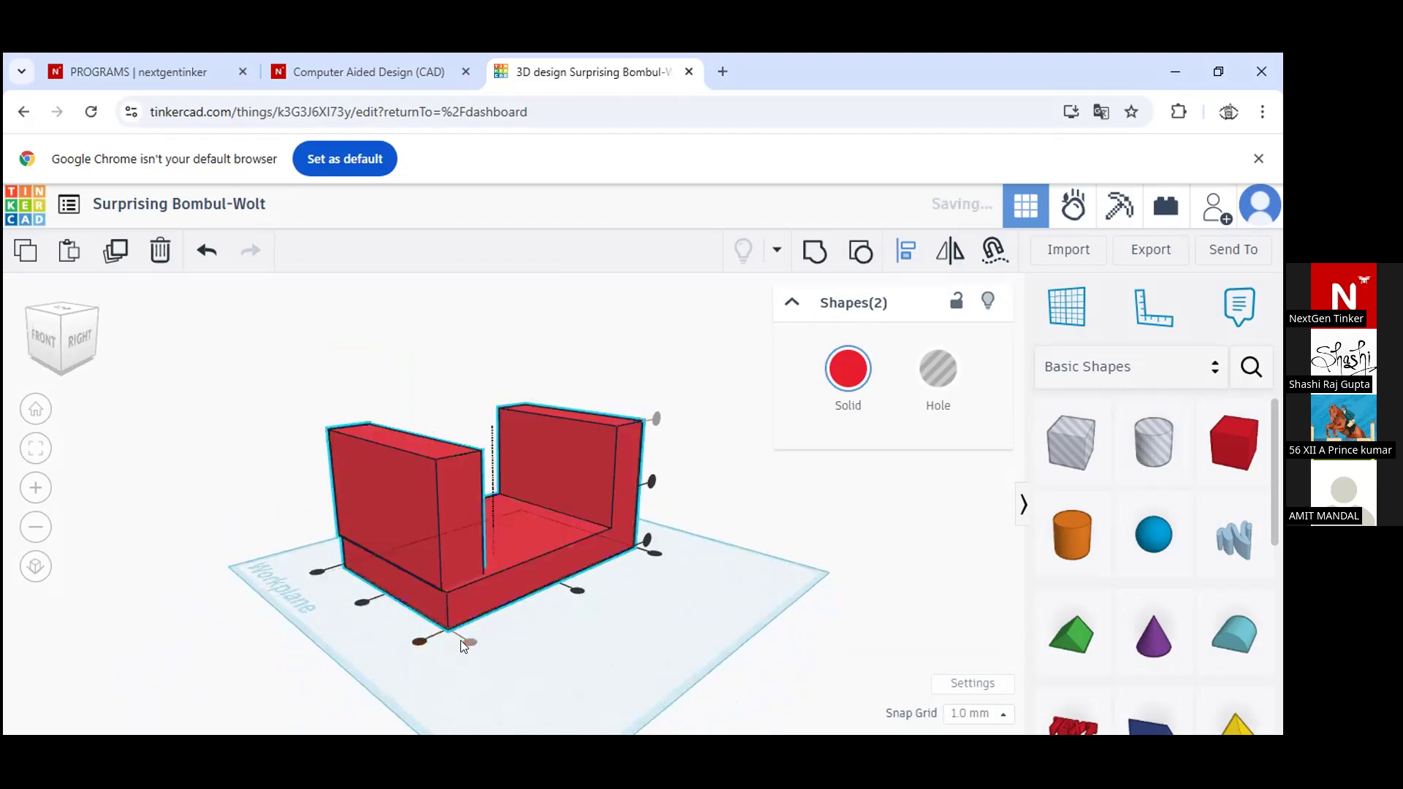
click(316, 572)
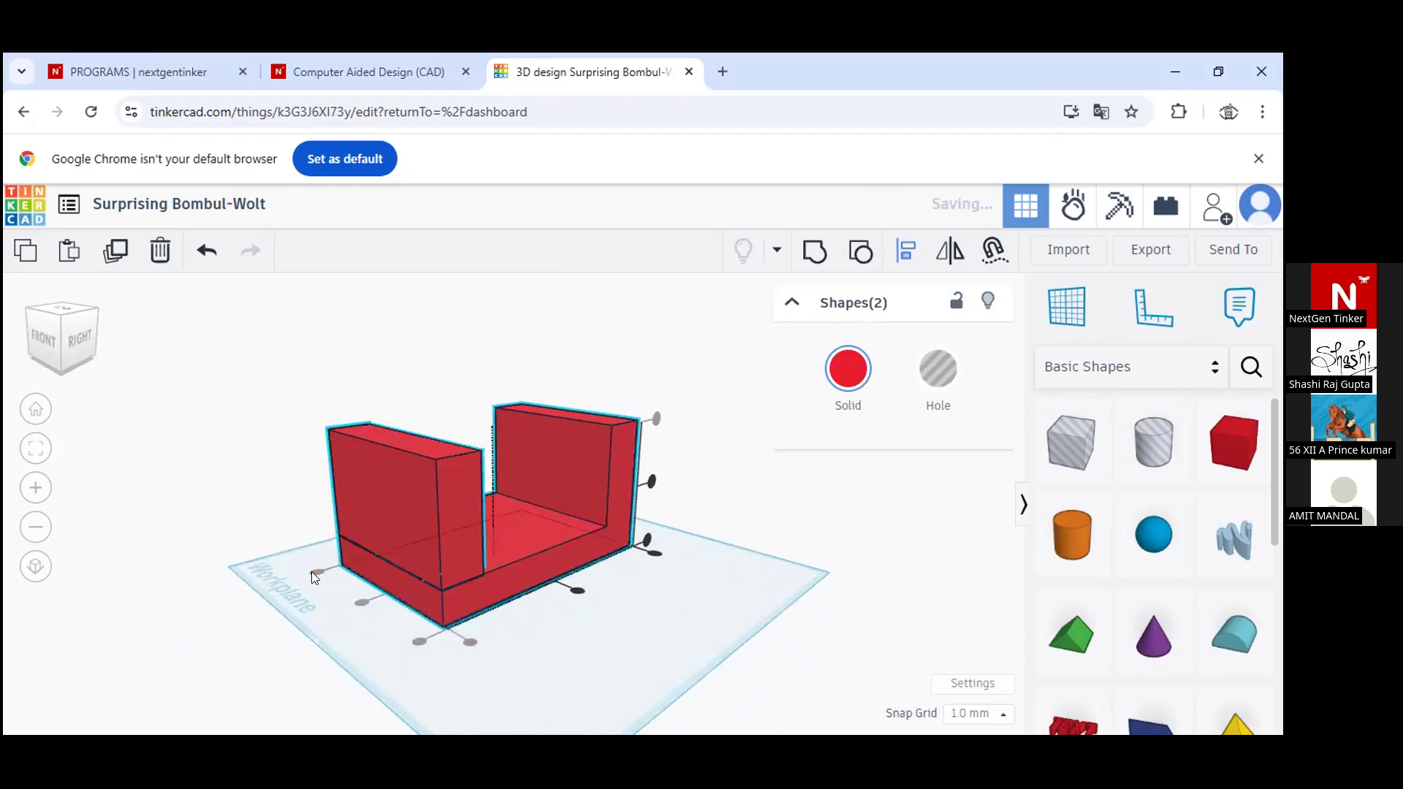
click(502, 623)
Group the L-shaped solid and the front upright into a single U-shaped solid
mouse_move(579, 617)
right_down()
mouse_move(401, 601)
mouse_move(442, 591)
mouse_move(561, 608)
right_up()
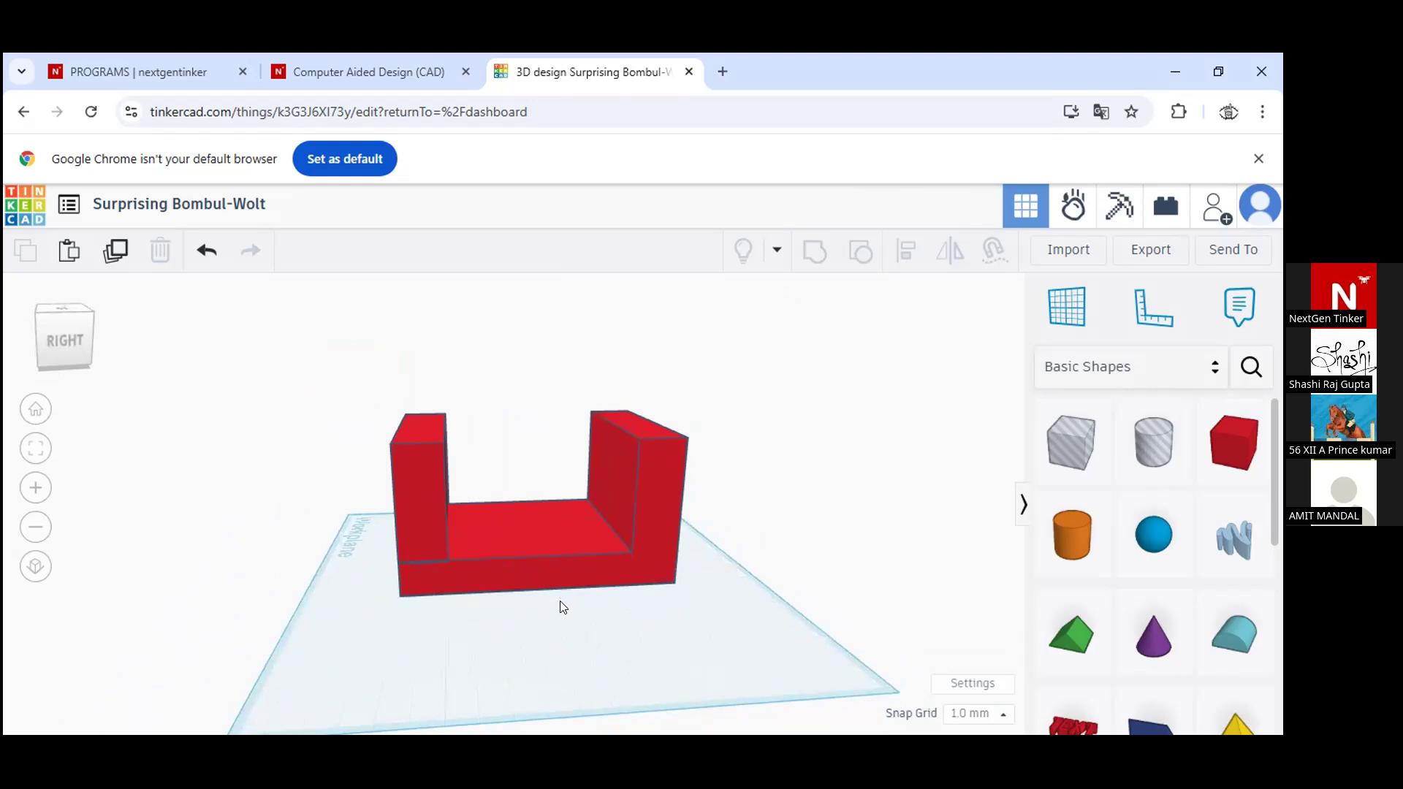
drag(551, 344, 382, 549)
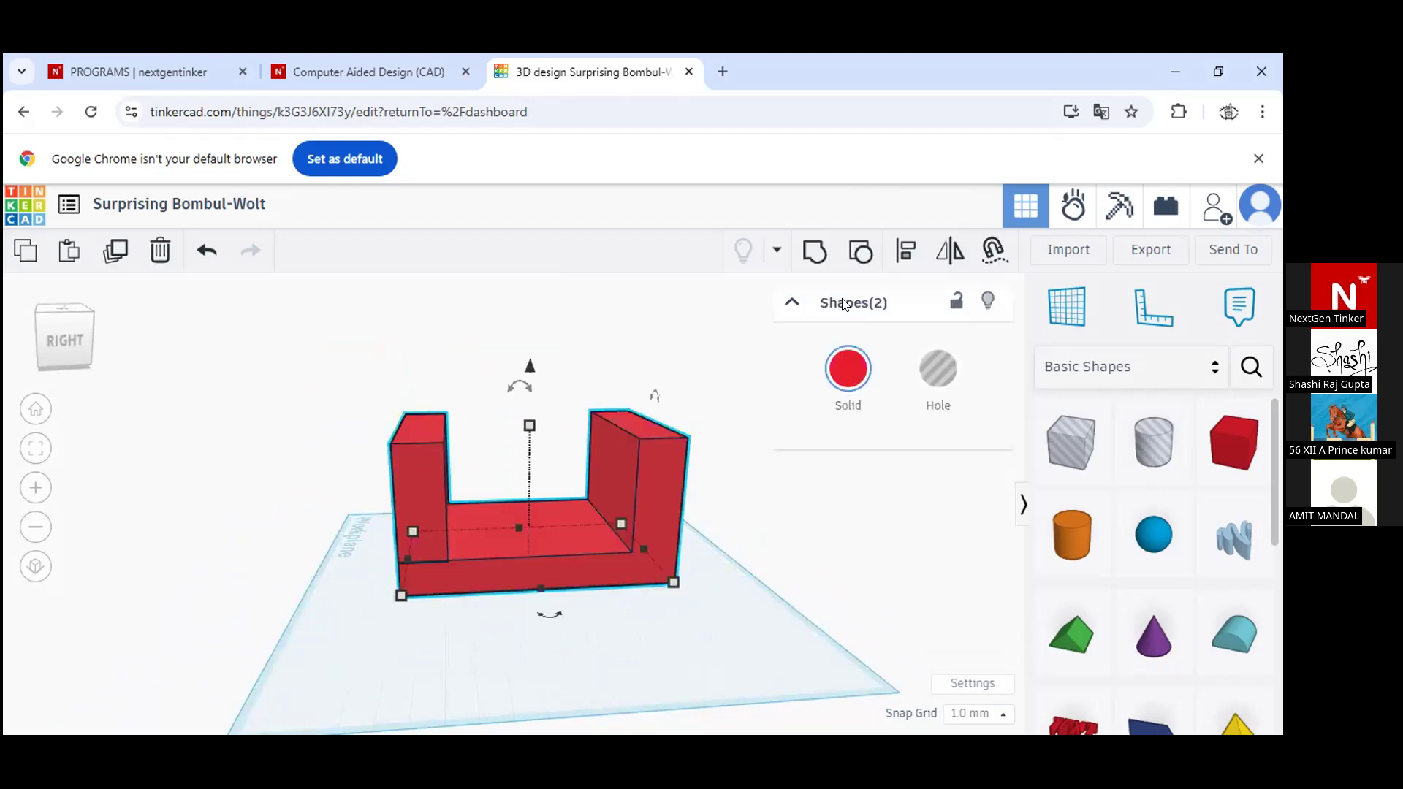
click(815, 251)
click(760, 500)
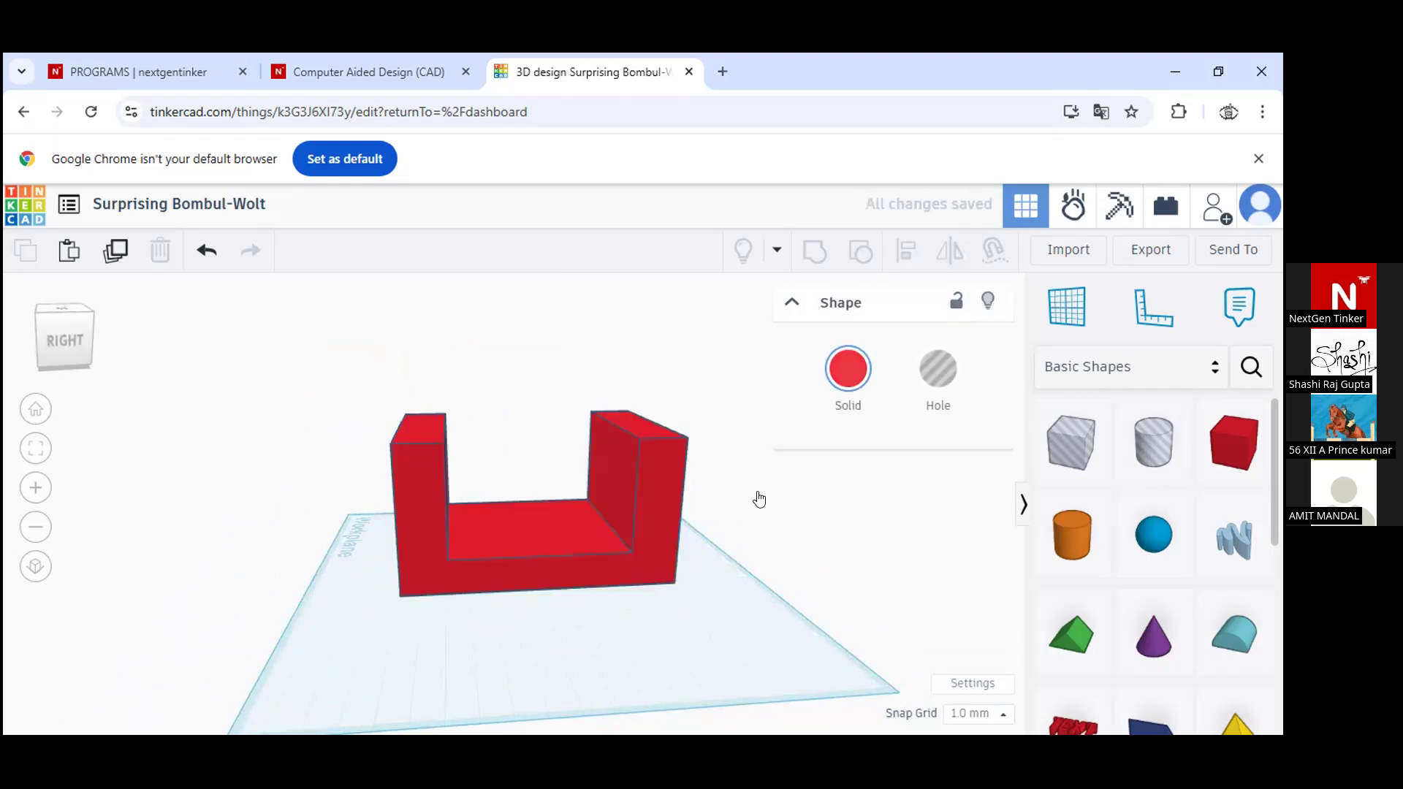
right_drag(720, 441, 742, 488)
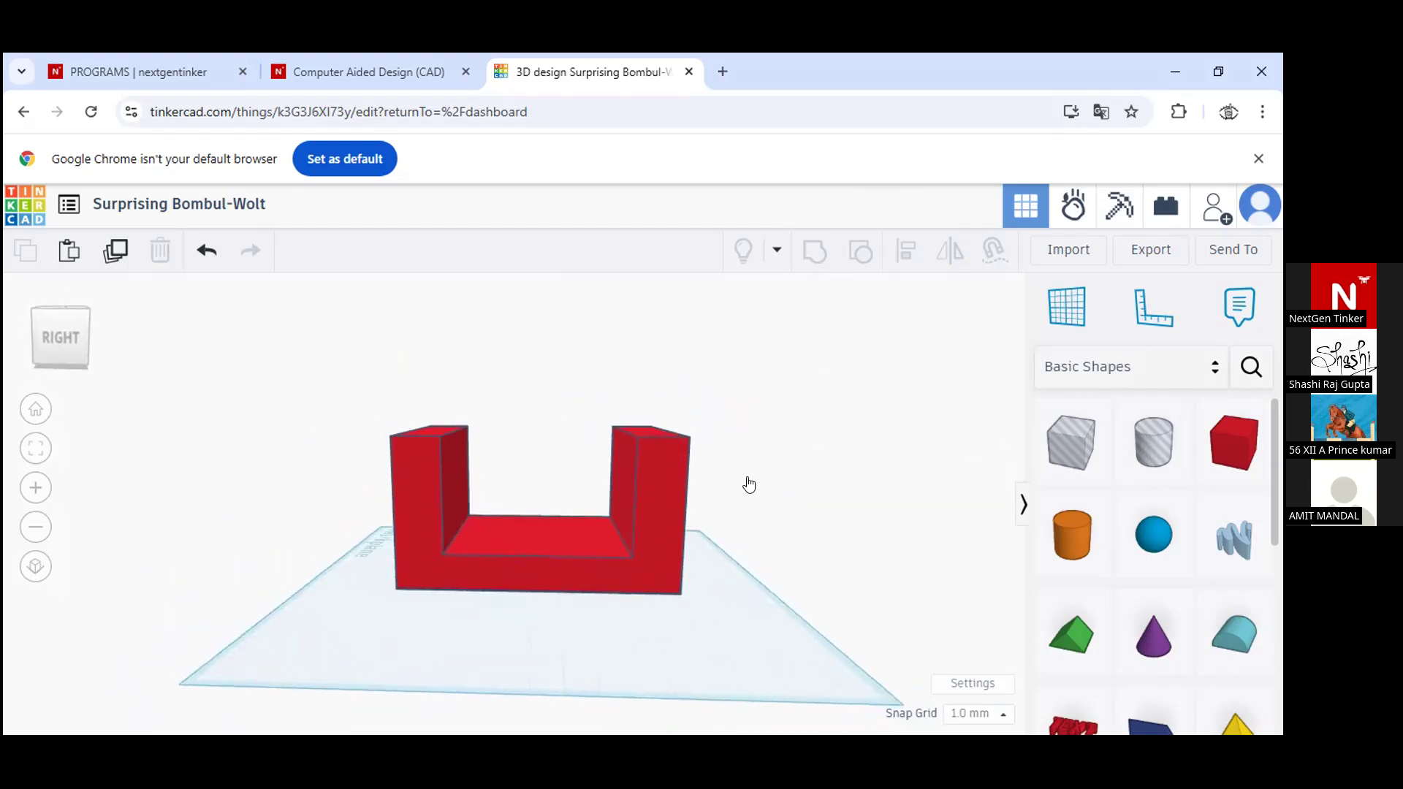
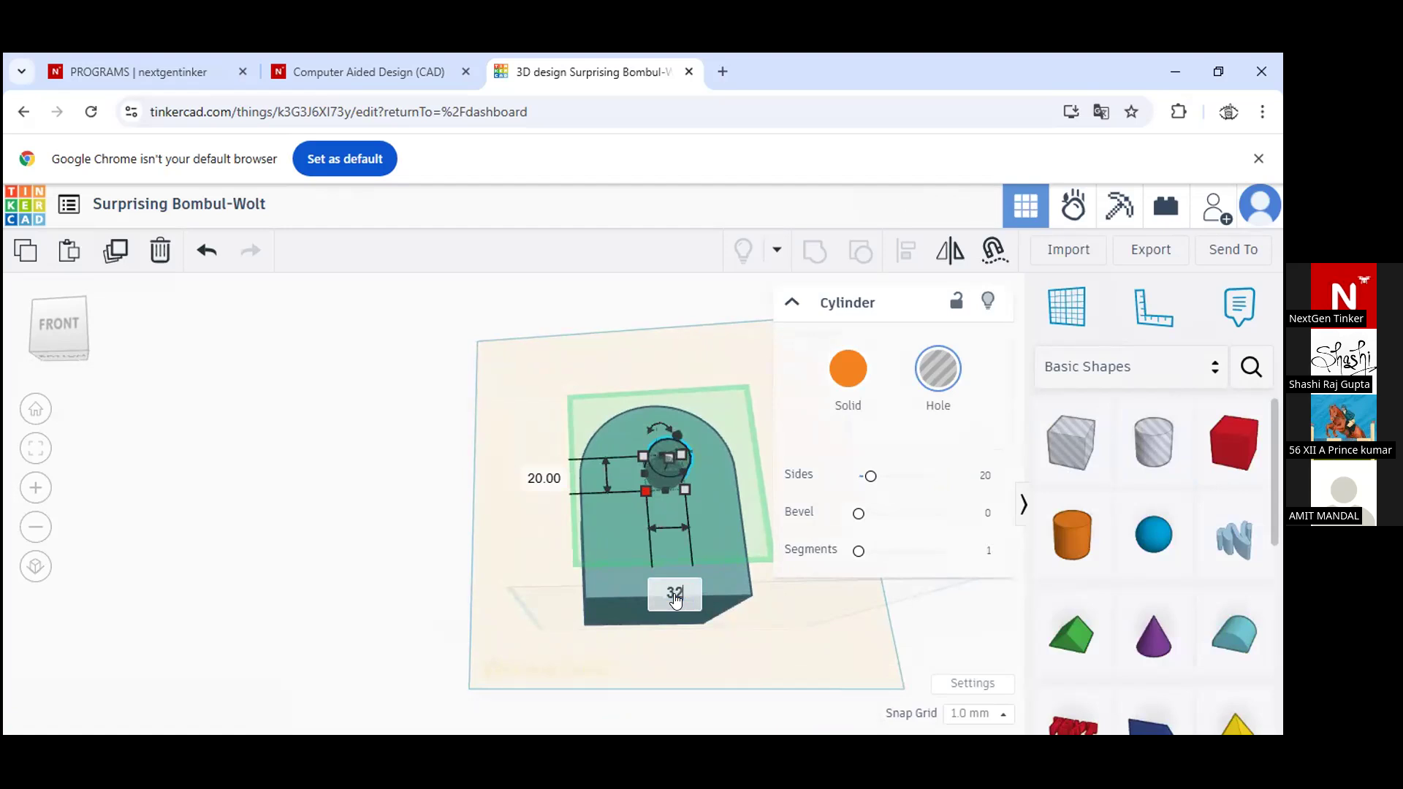
Set the cylinder hole's width and height on the rounded front face to 32 mm each
key(Return)
click(524, 472)
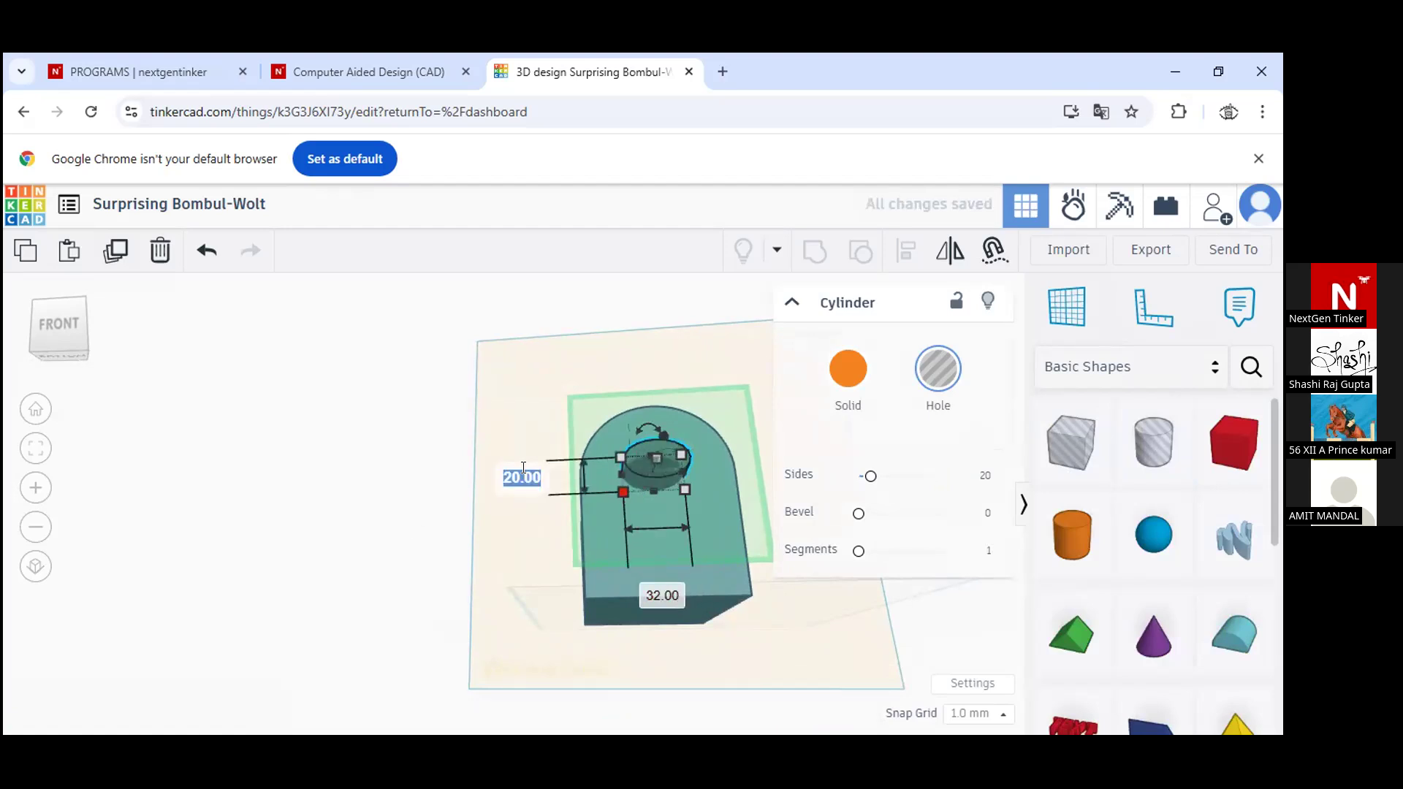
key(BackSpace)
text(32)
key(Return)
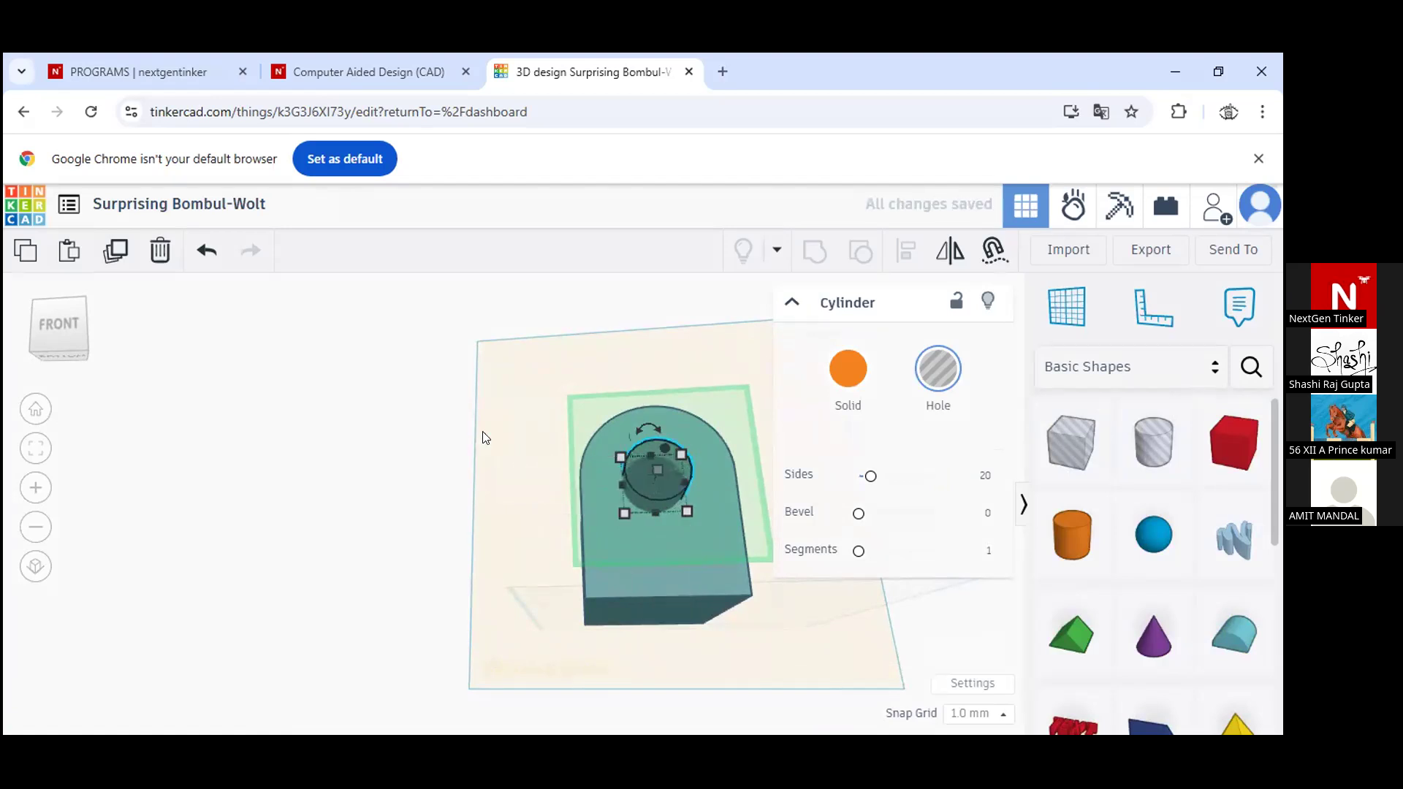
click(486, 436)
Place a ruler at the lower-left corner of the rounded front face and have it measure to the cylinder hole's centre
right_drag(861, 458, 863, 507)
scroll(862, 503, down, 1)
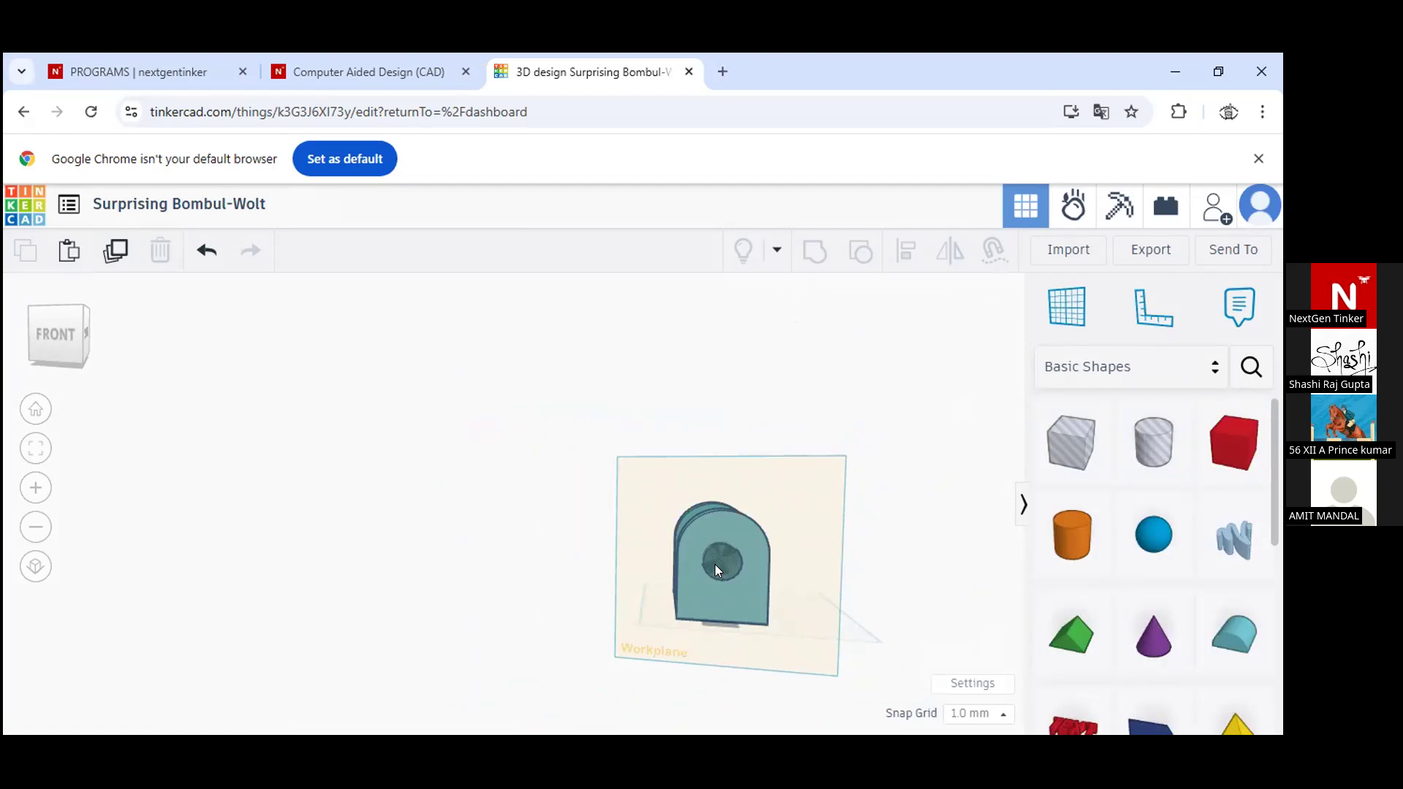
click(1162, 317)
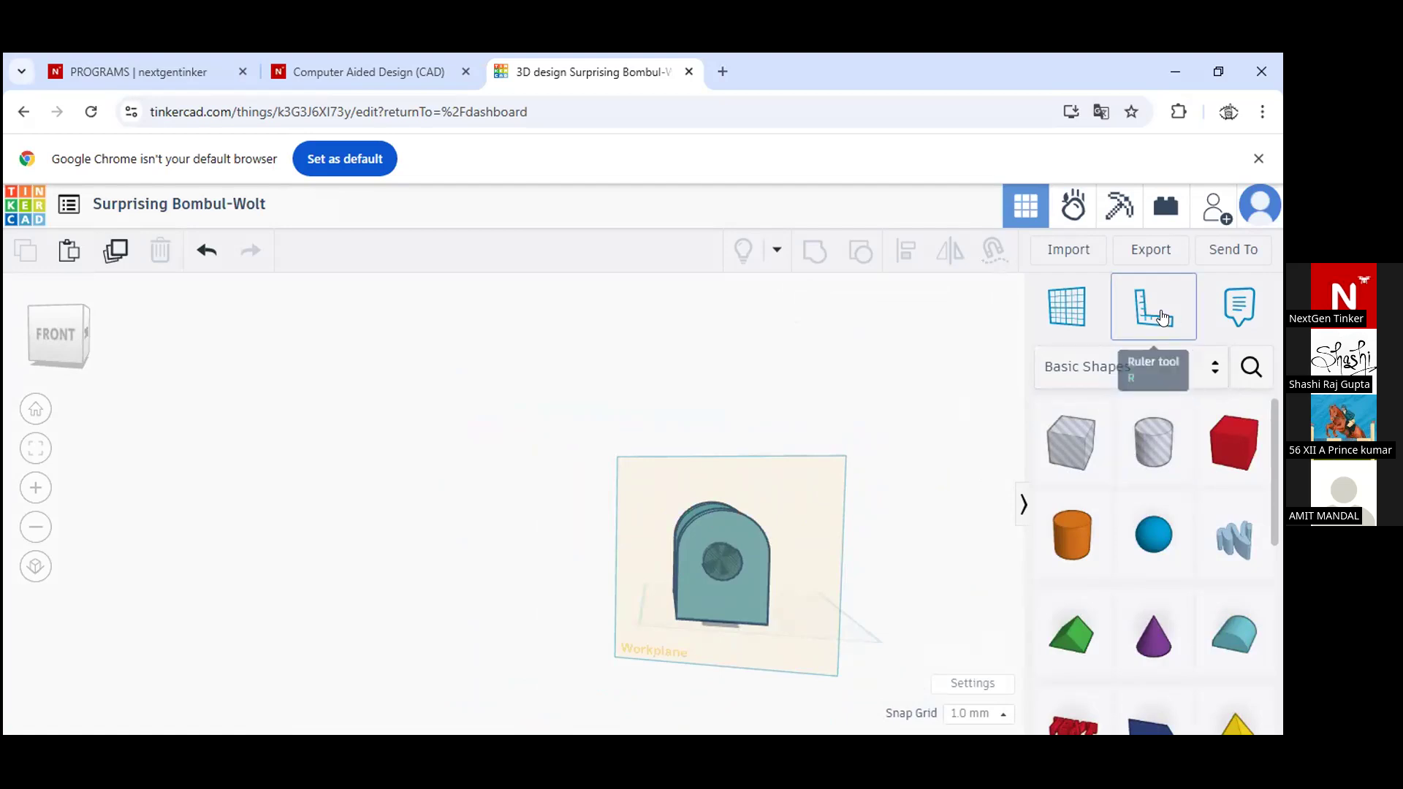
scroll(672, 621, up, 1)
scroll(673, 622, up, 5)
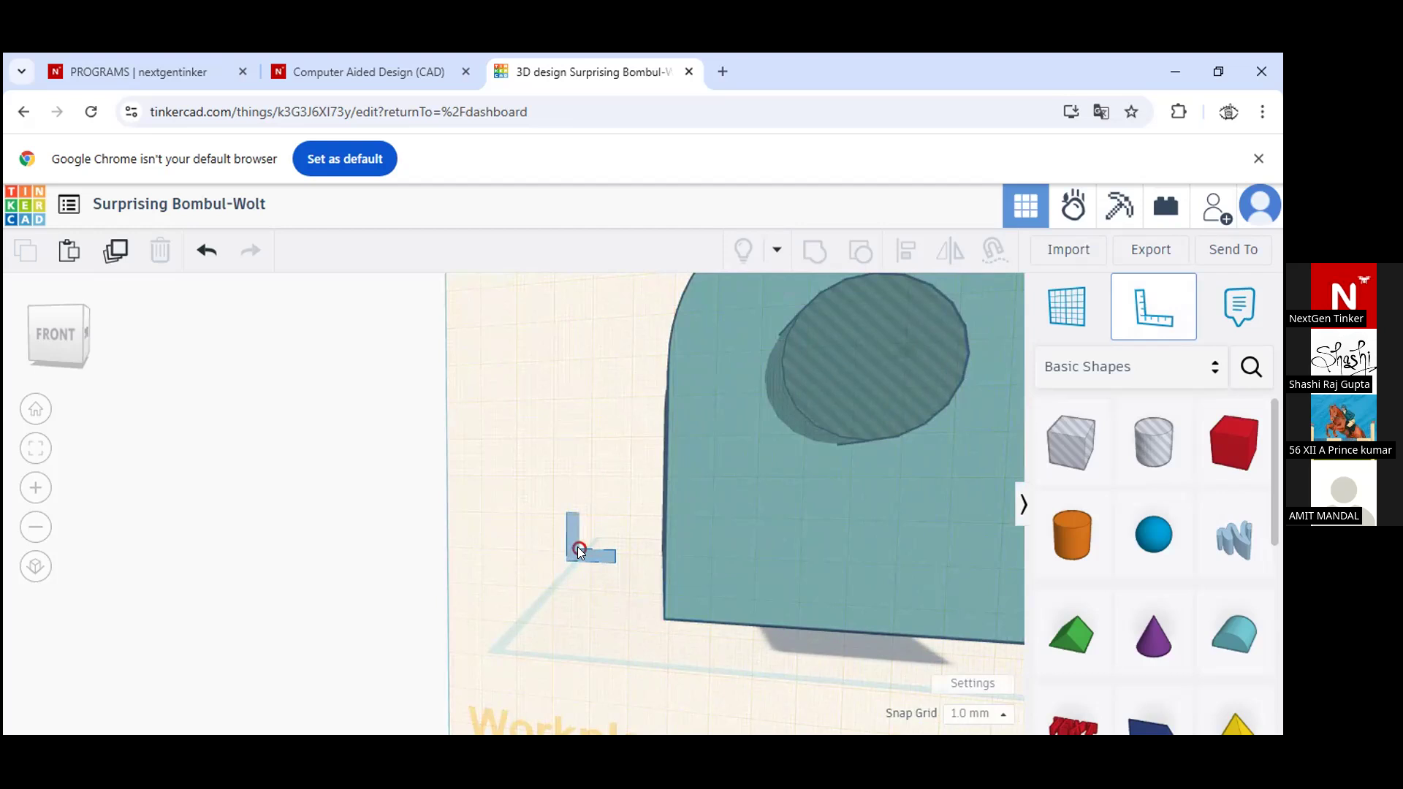
click(664, 614)
scroll(517, 546, down, 1)
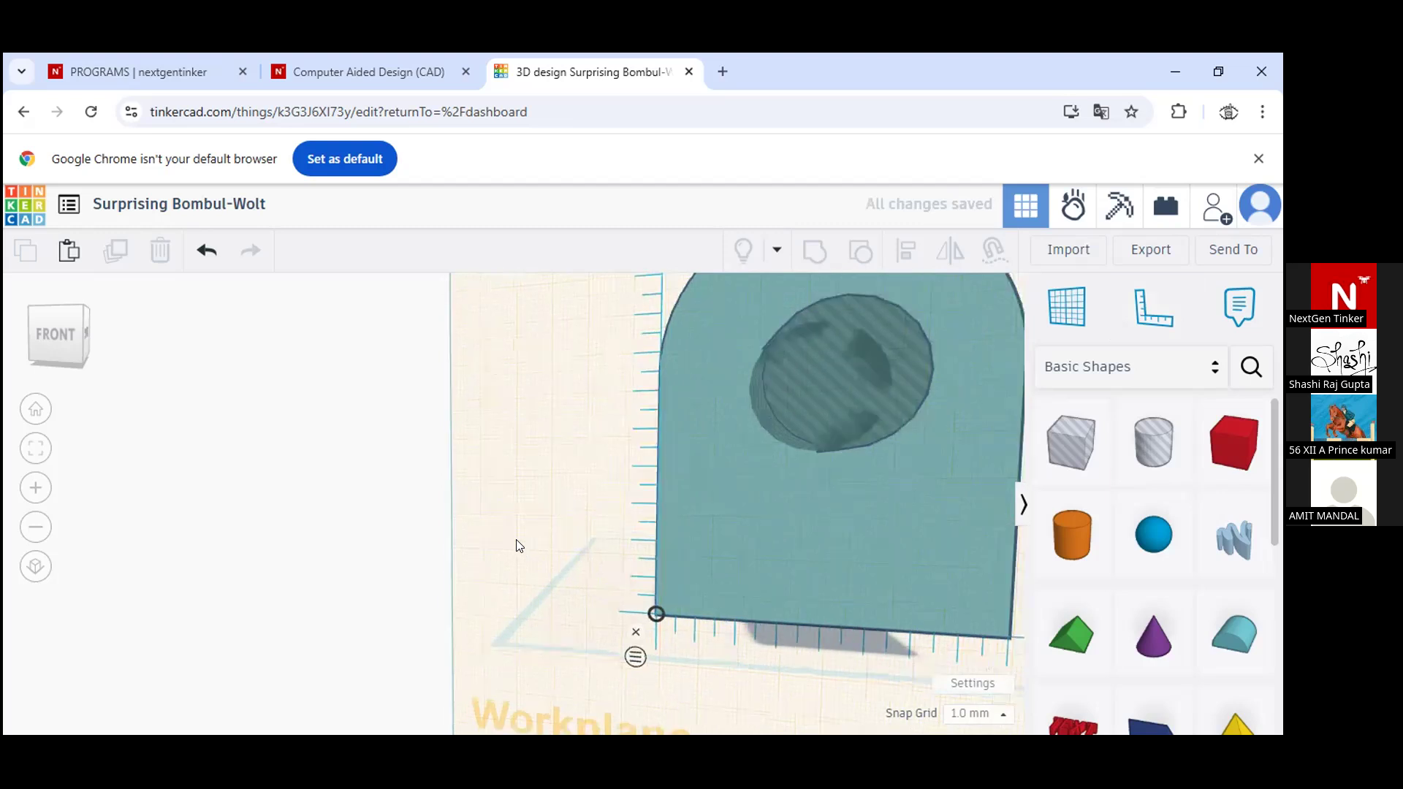
scroll(517, 546, down, 3)
click(700, 438)
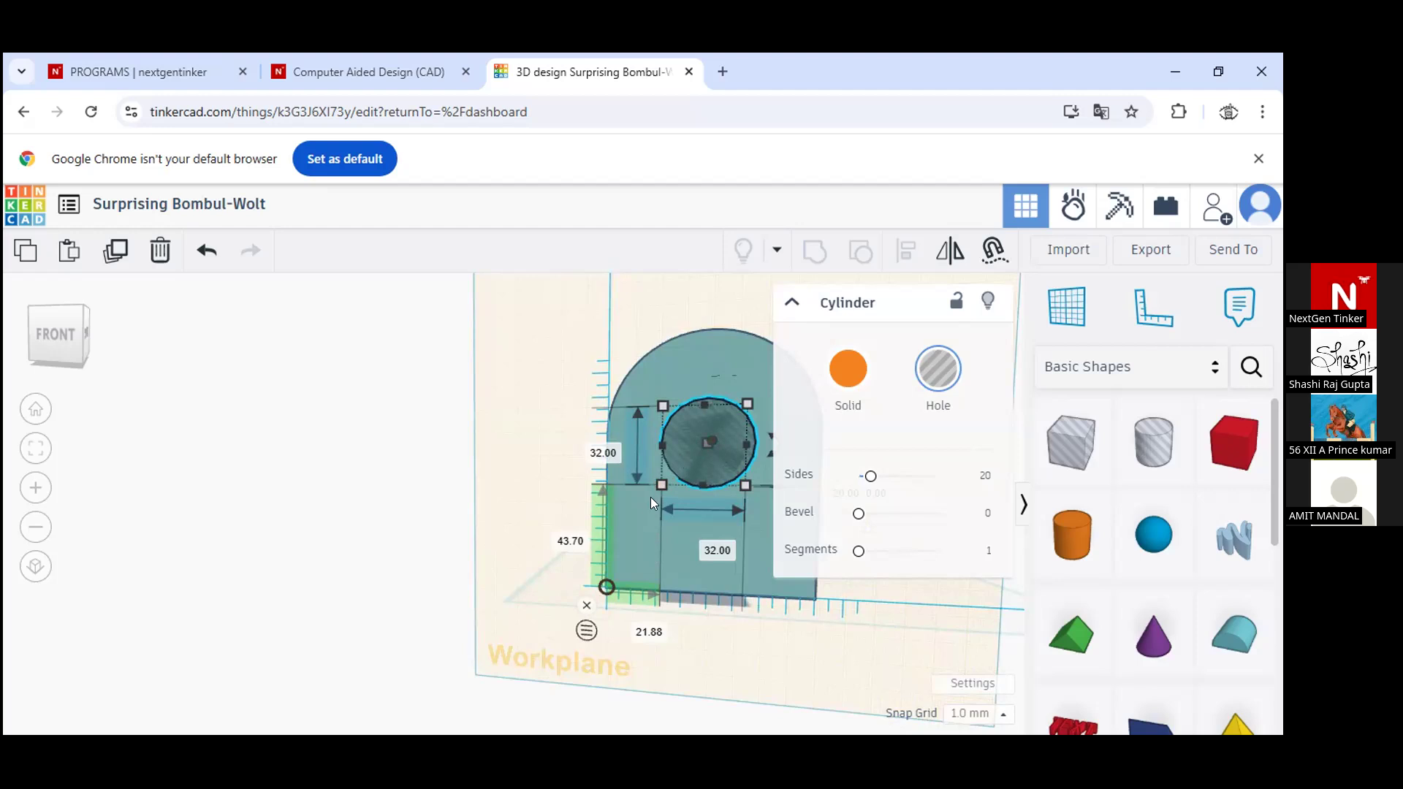
click(582, 634)
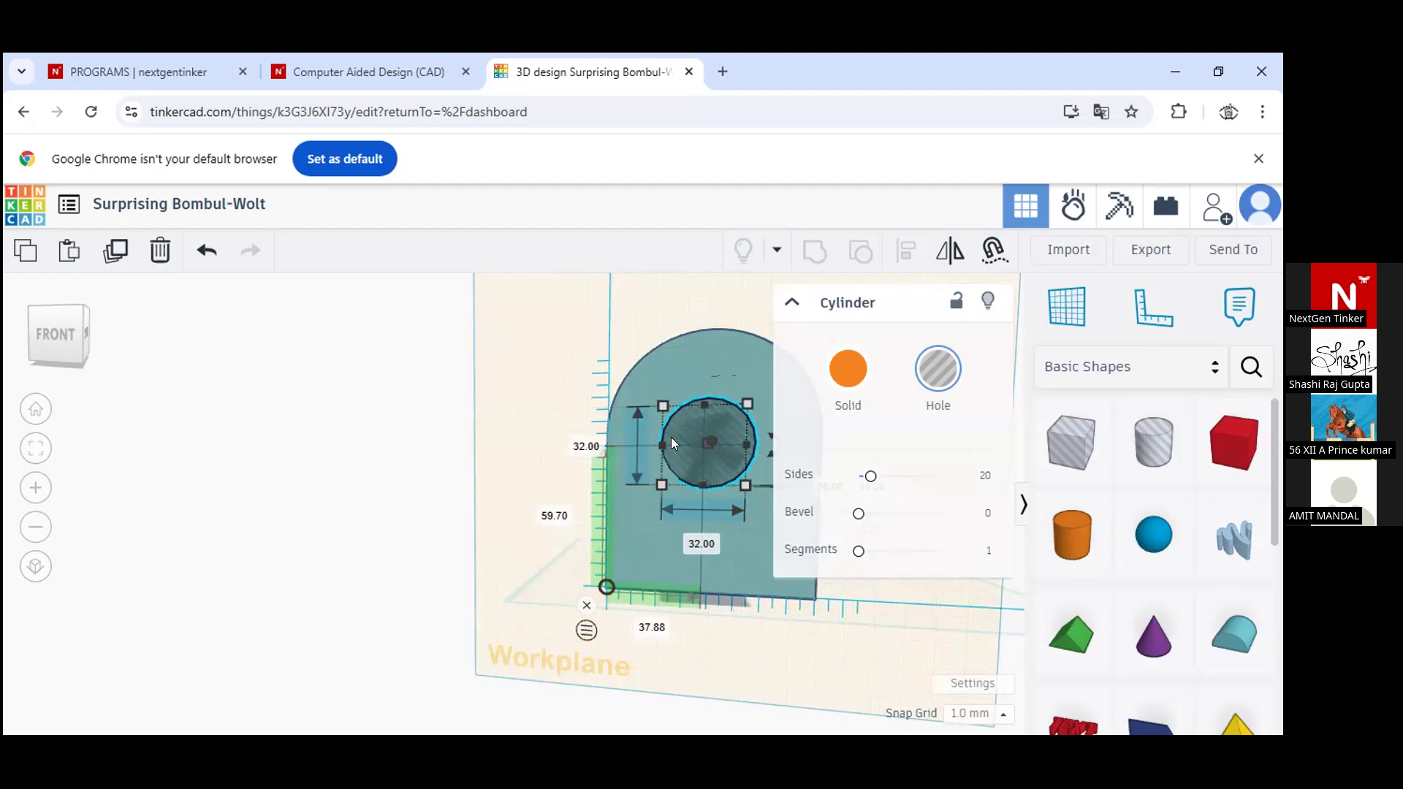
Position the cylinder hole's centre 50 mm above and 40 mm across from the ruler's origin
click(553, 514)
text(50)
key(Return)
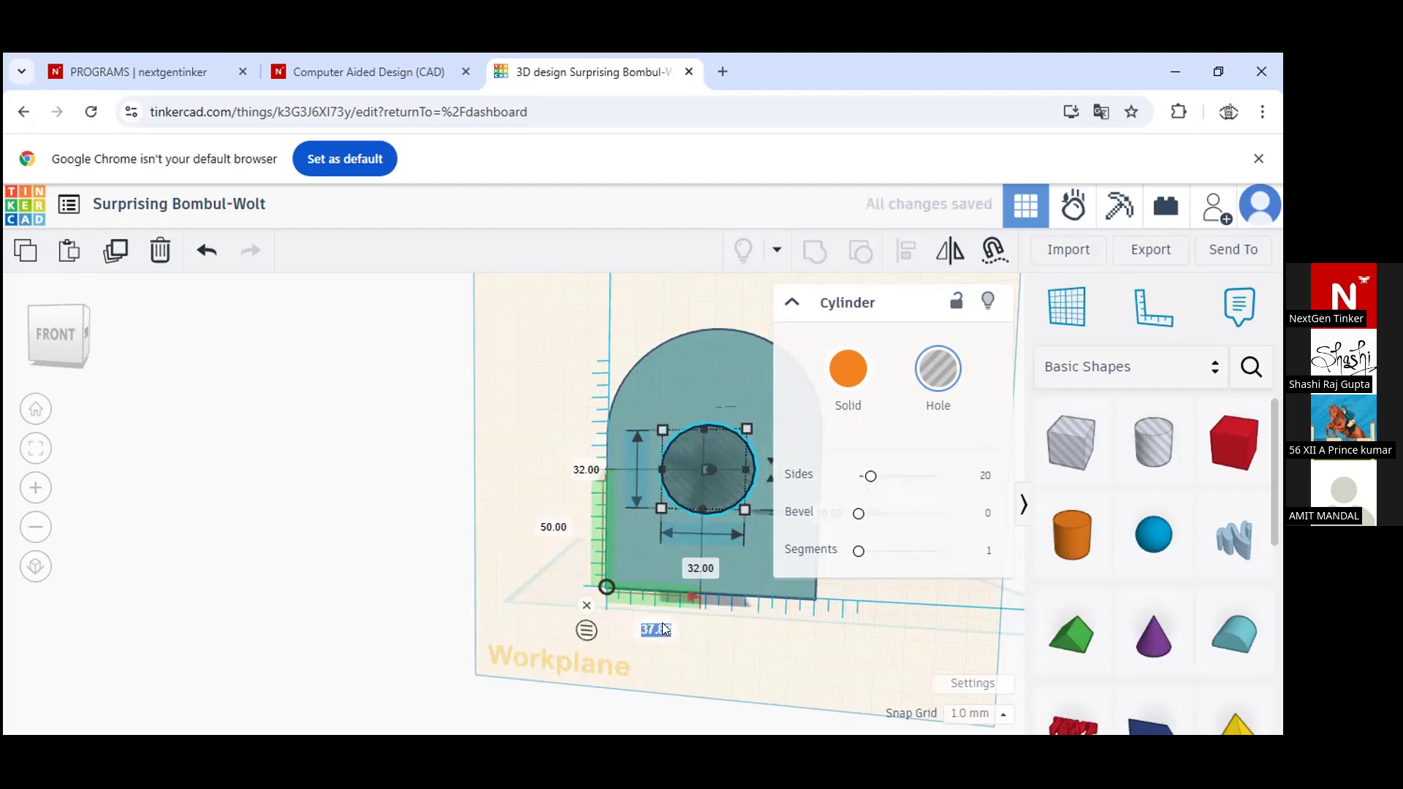
text(40)
key(Return)
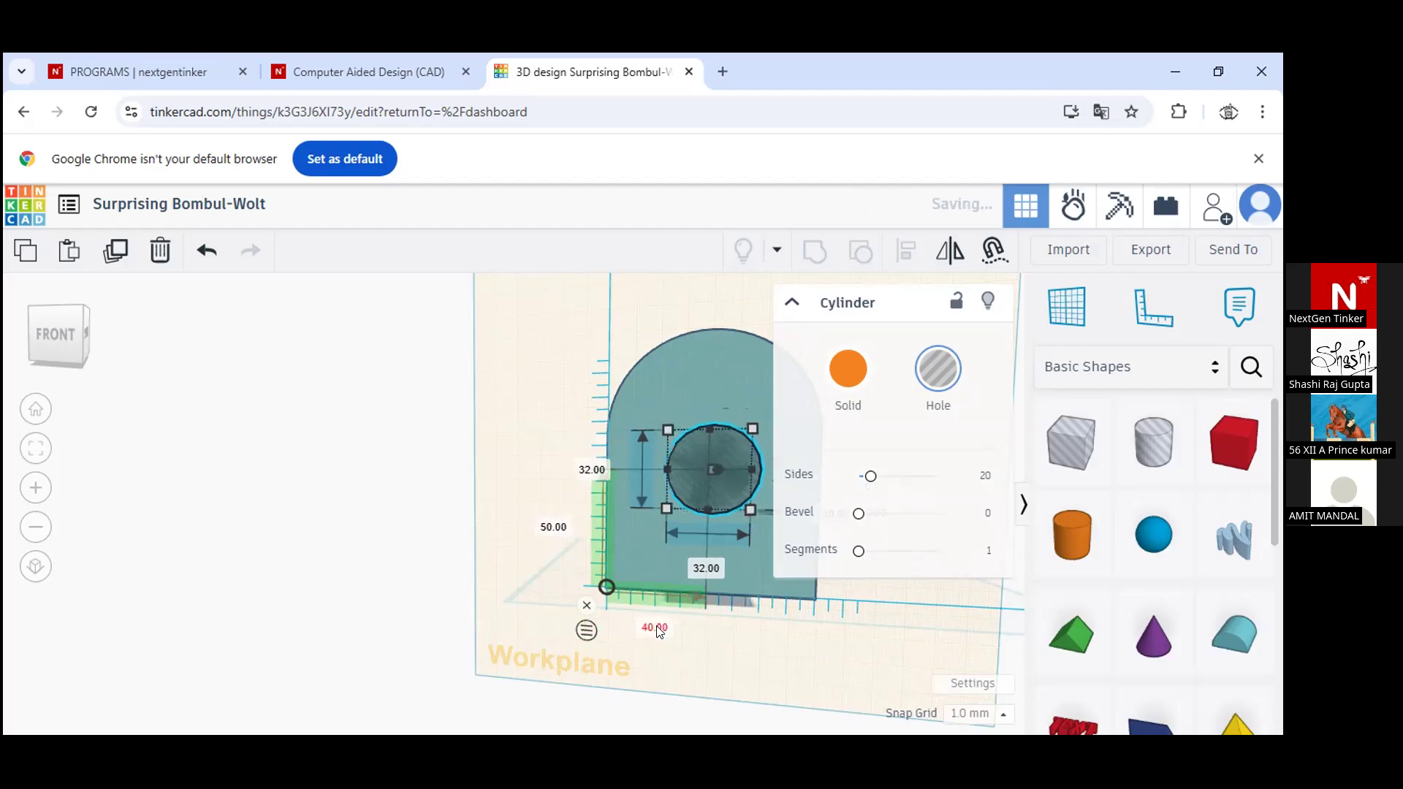
click(469, 447)
Replace the ruler with a new one at the front face's lower-left corner and show the cylinder hole's distances from it
right_drag(470, 447, 633, 512)
right_drag(791, 496, 658, 495)
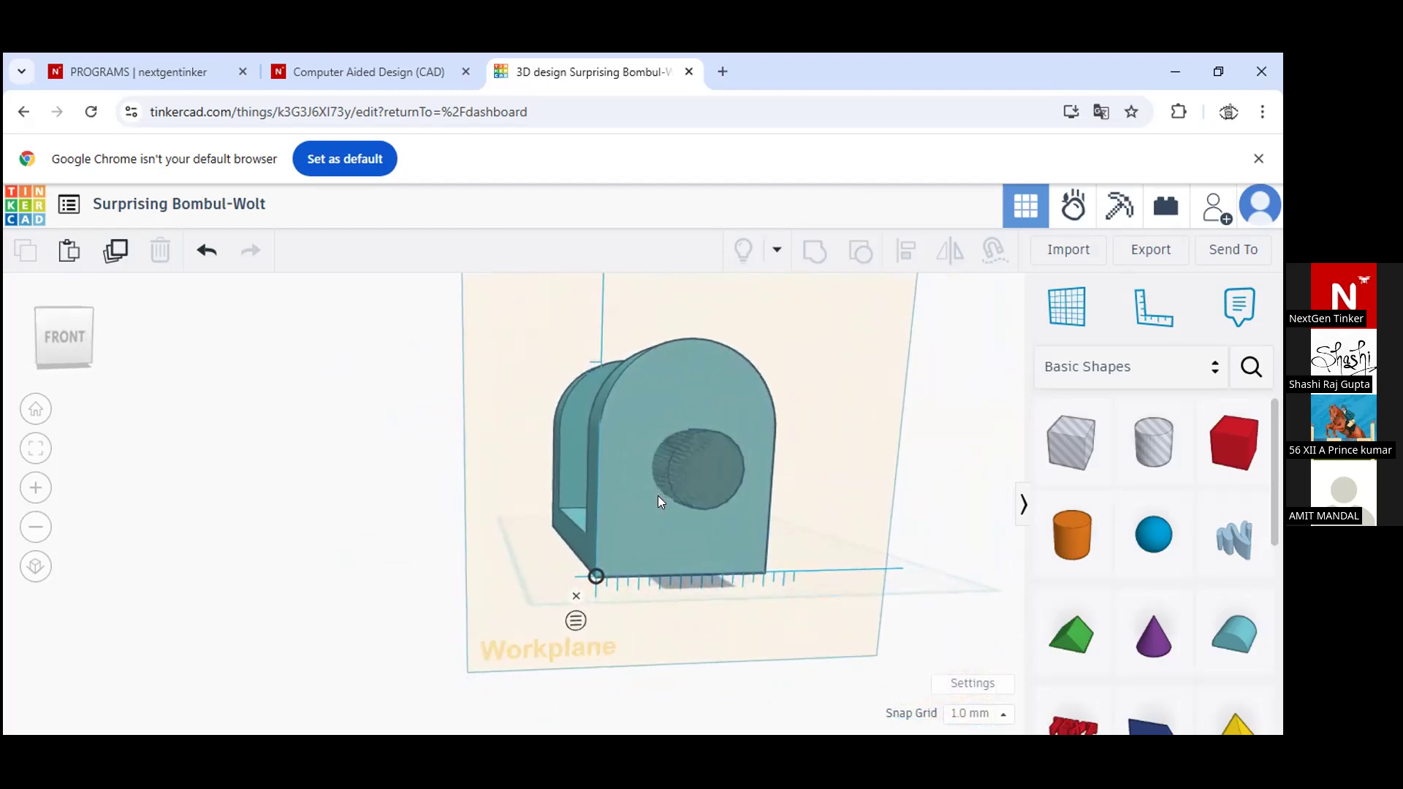
right_drag(755, 487, 696, 522)
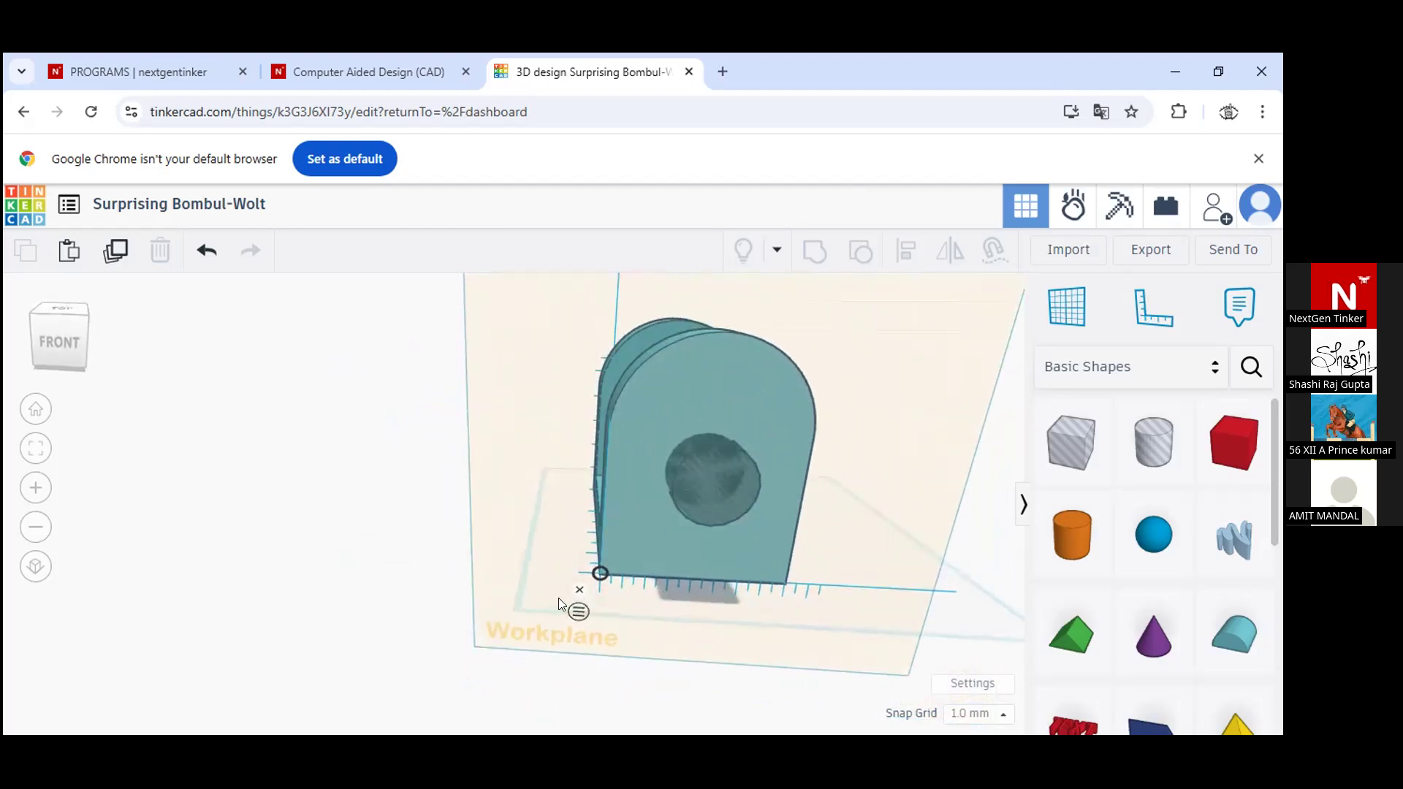
click(578, 589)
right_drag(833, 483, 921, 368)
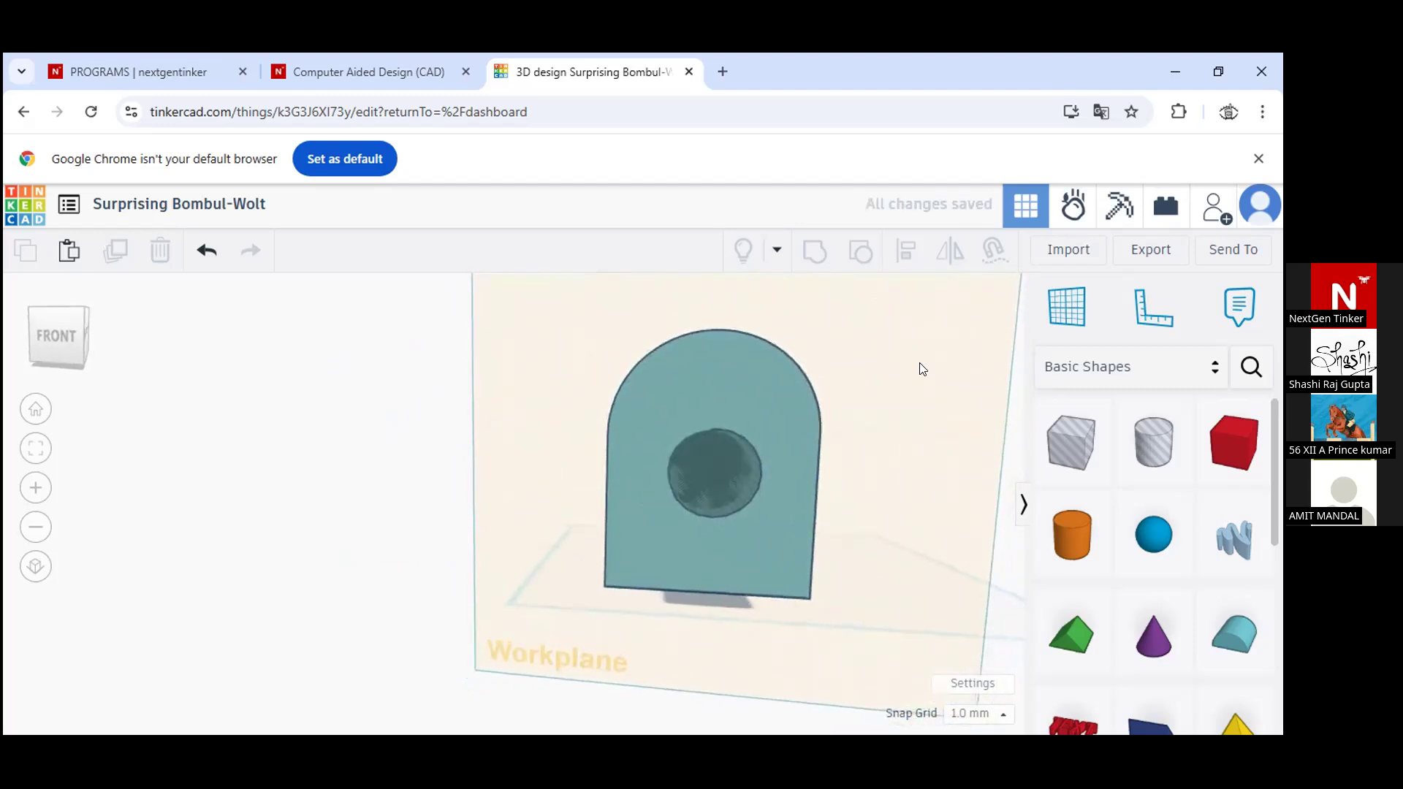
click(1153, 307)
click(646, 602)
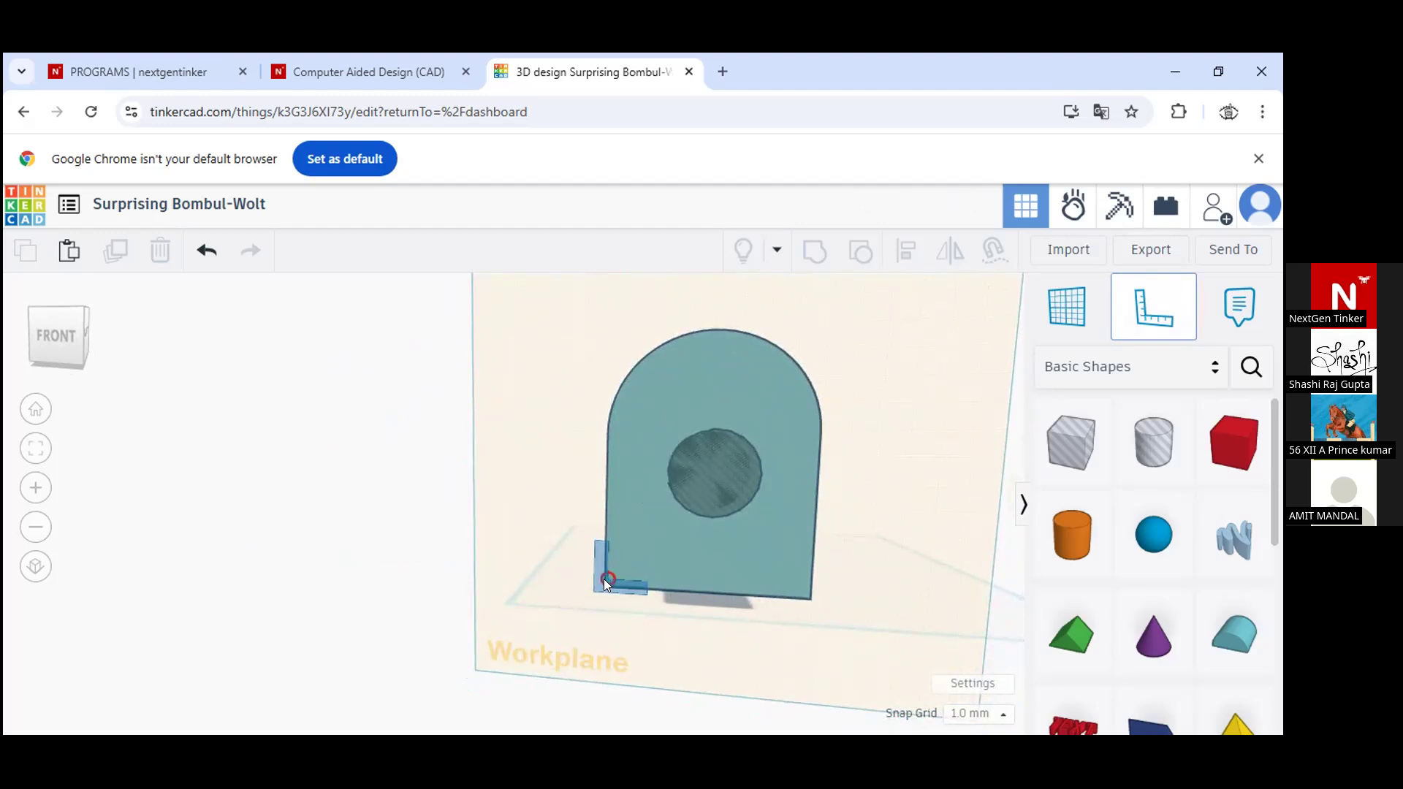
click(605, 579)
click(746, 477)
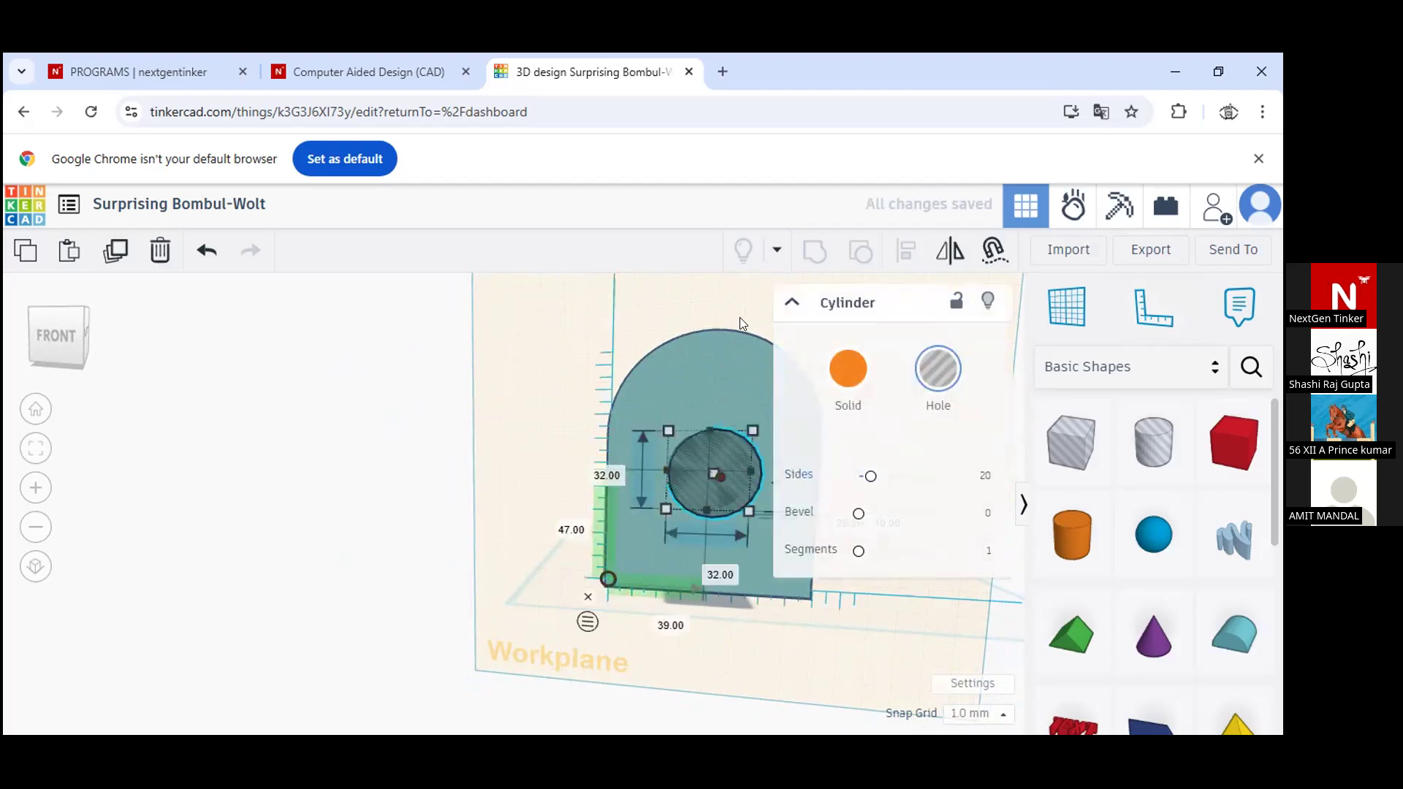
Move the cylinder hole to about 36 mm across and 64 mm above the ruler's origin, then switch to the Capture 2.PNG reference drawing
right_drag(724, 323, 647, 328)
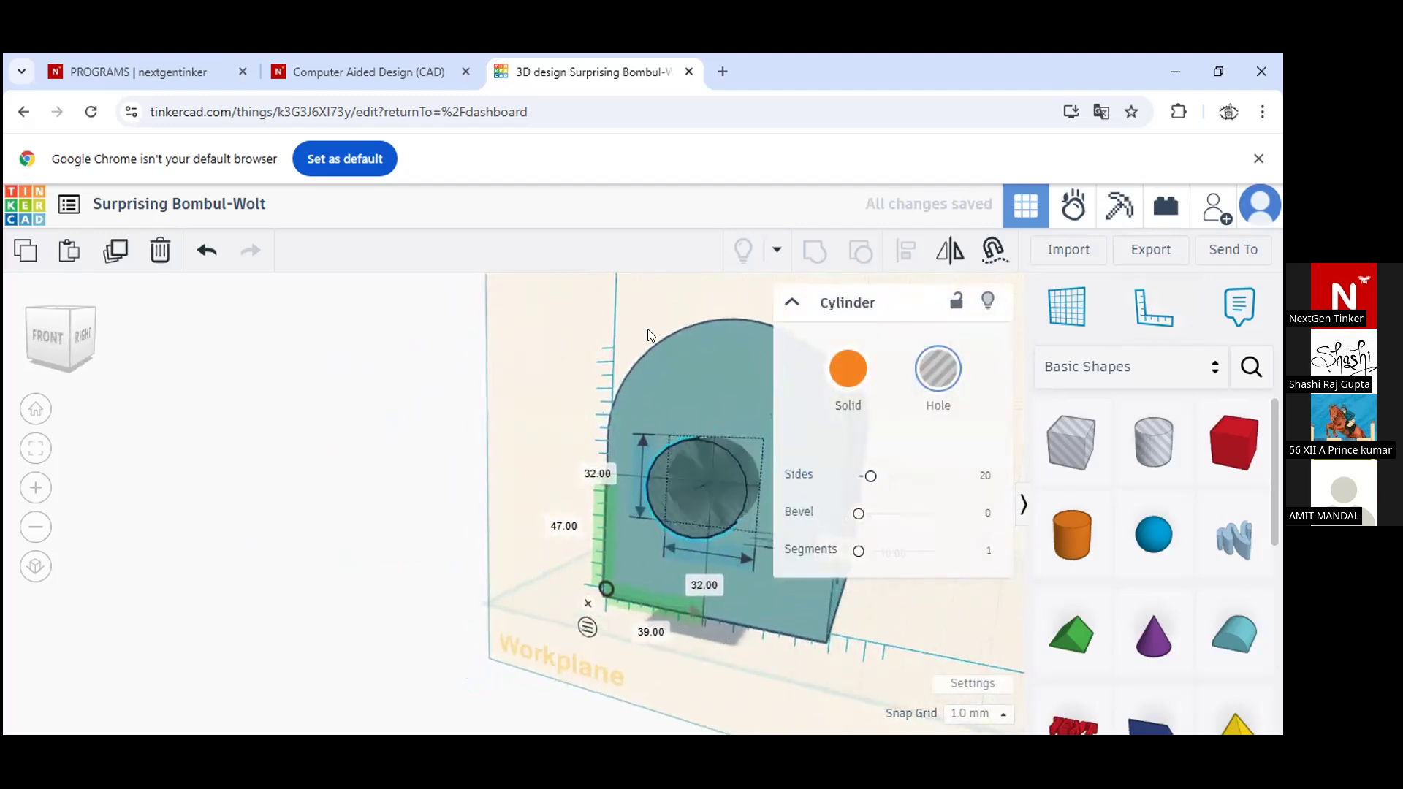
drag(715, 468, 709, 413)
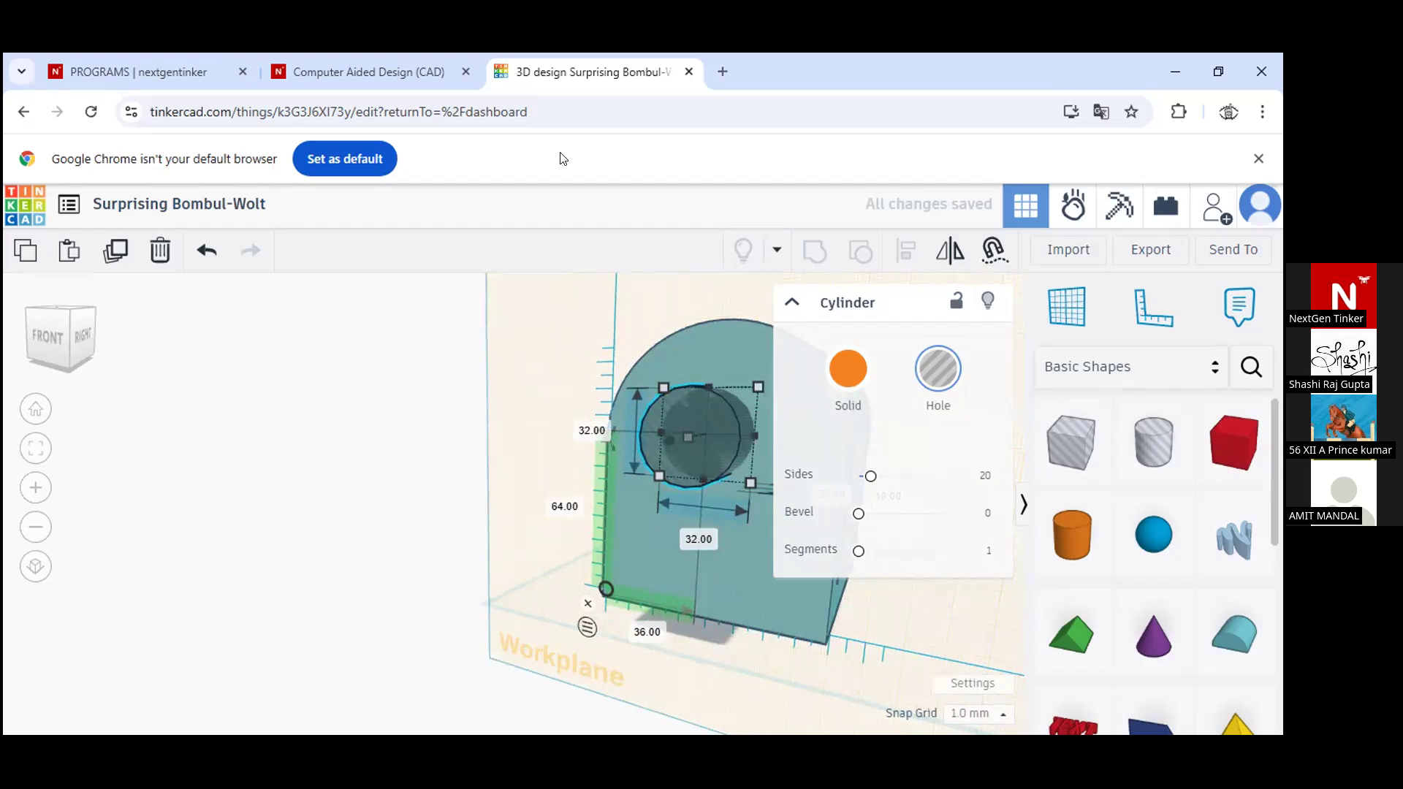
key(alt+Tab)
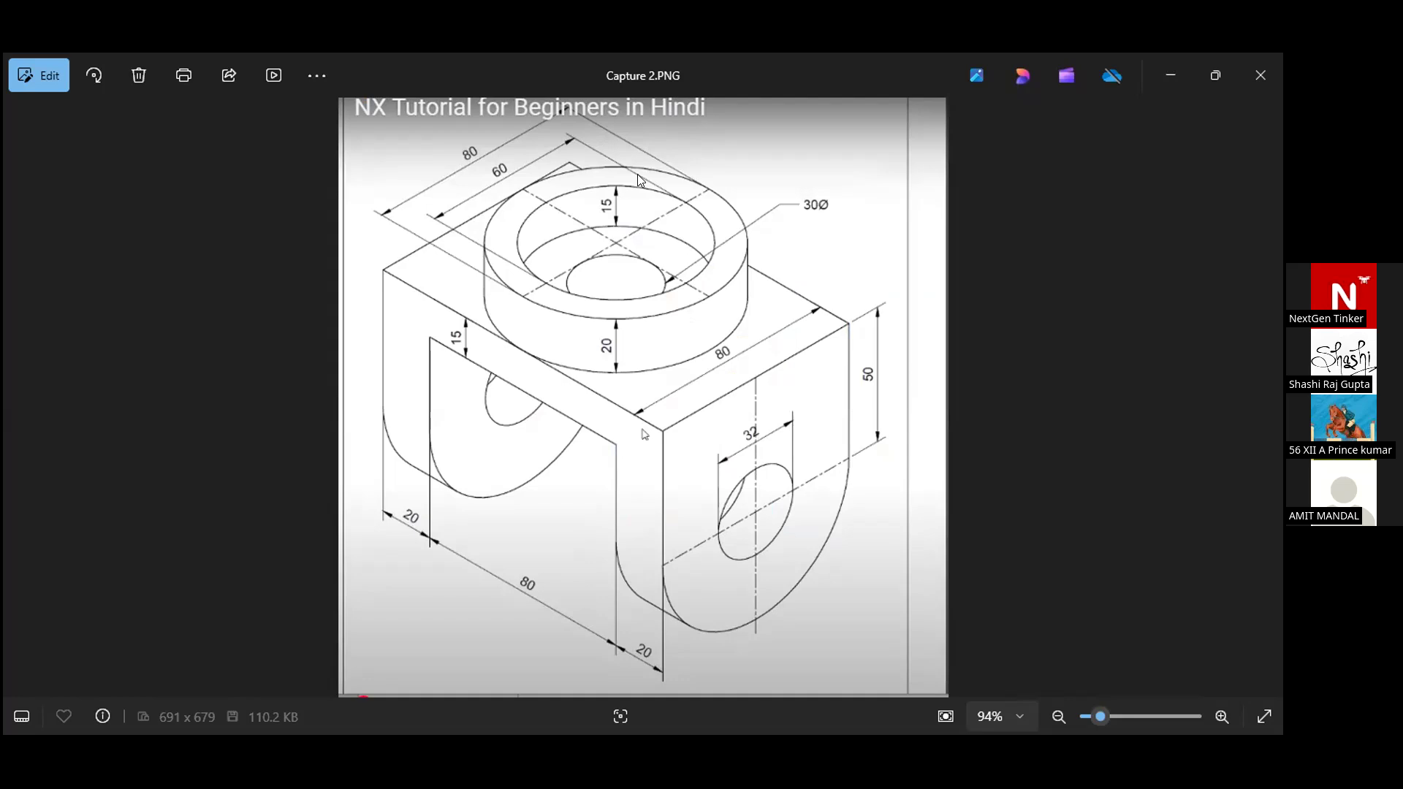
Switch back to the Tinkercad design and ungroup the bracket into its separate shapes
key(alt+Tab)
click(485, 476)
right_drag(785, 508, 950, 436)
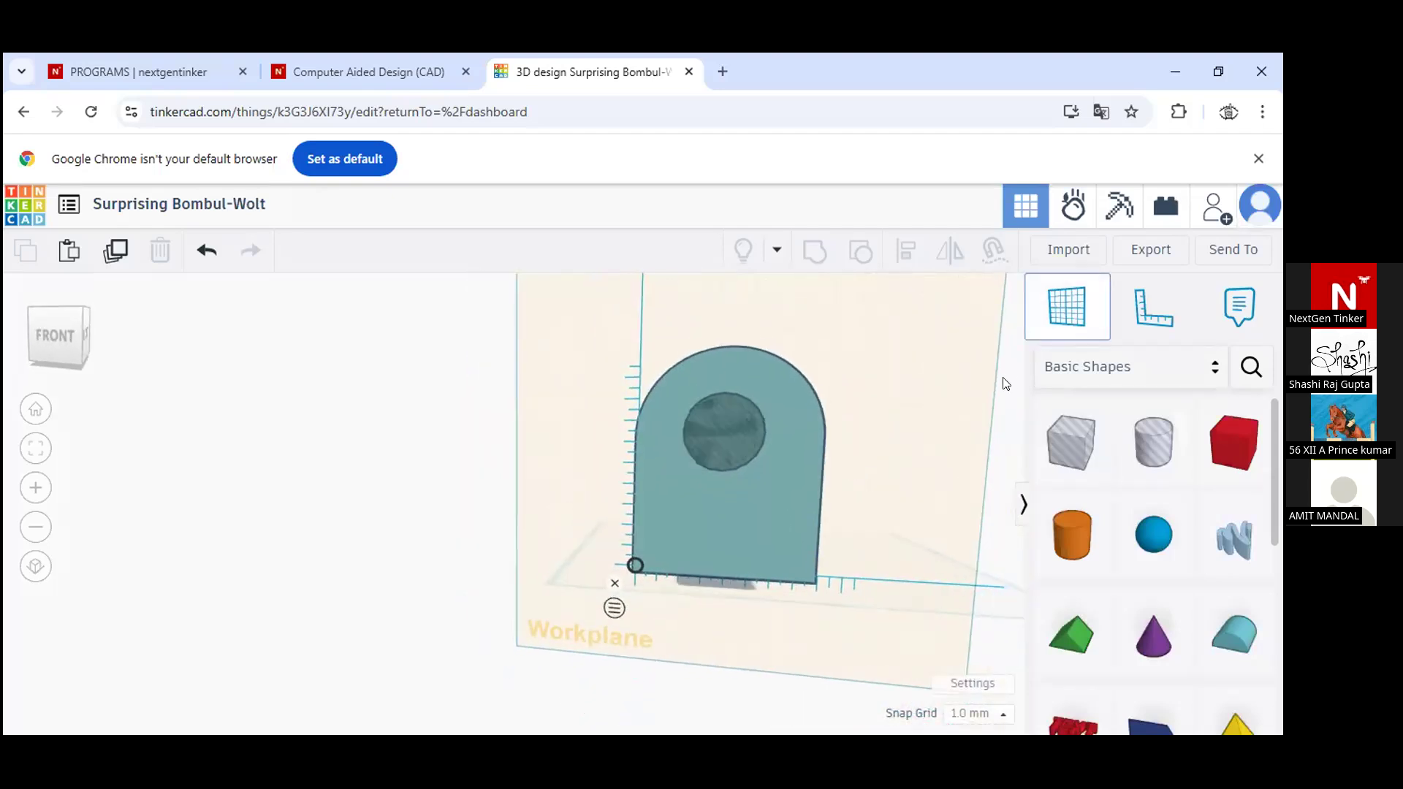
click(426, 516)
right_drag(732, 489, 888, 492)
drag(963, 324, 731, 561)
click(861, 250)
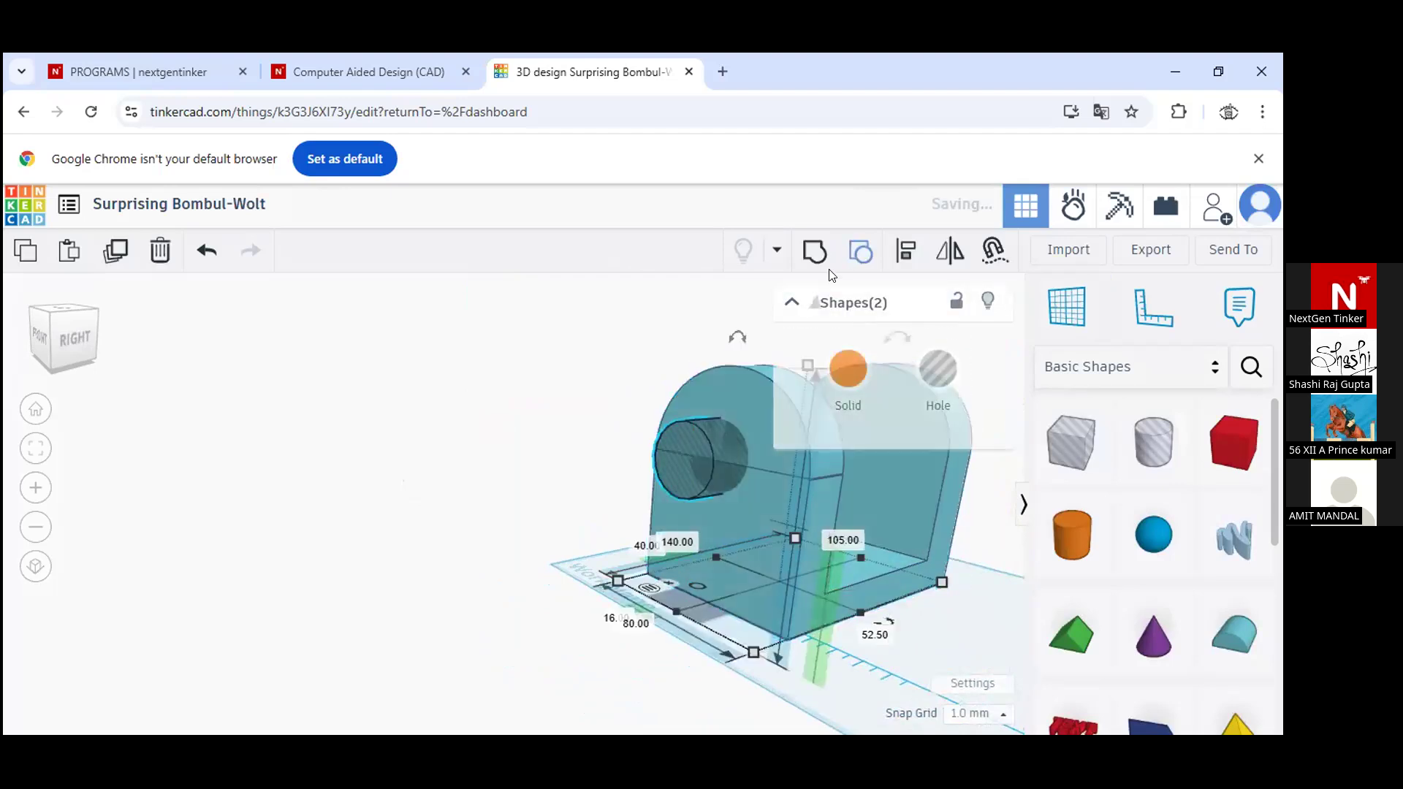
click(503, 423)
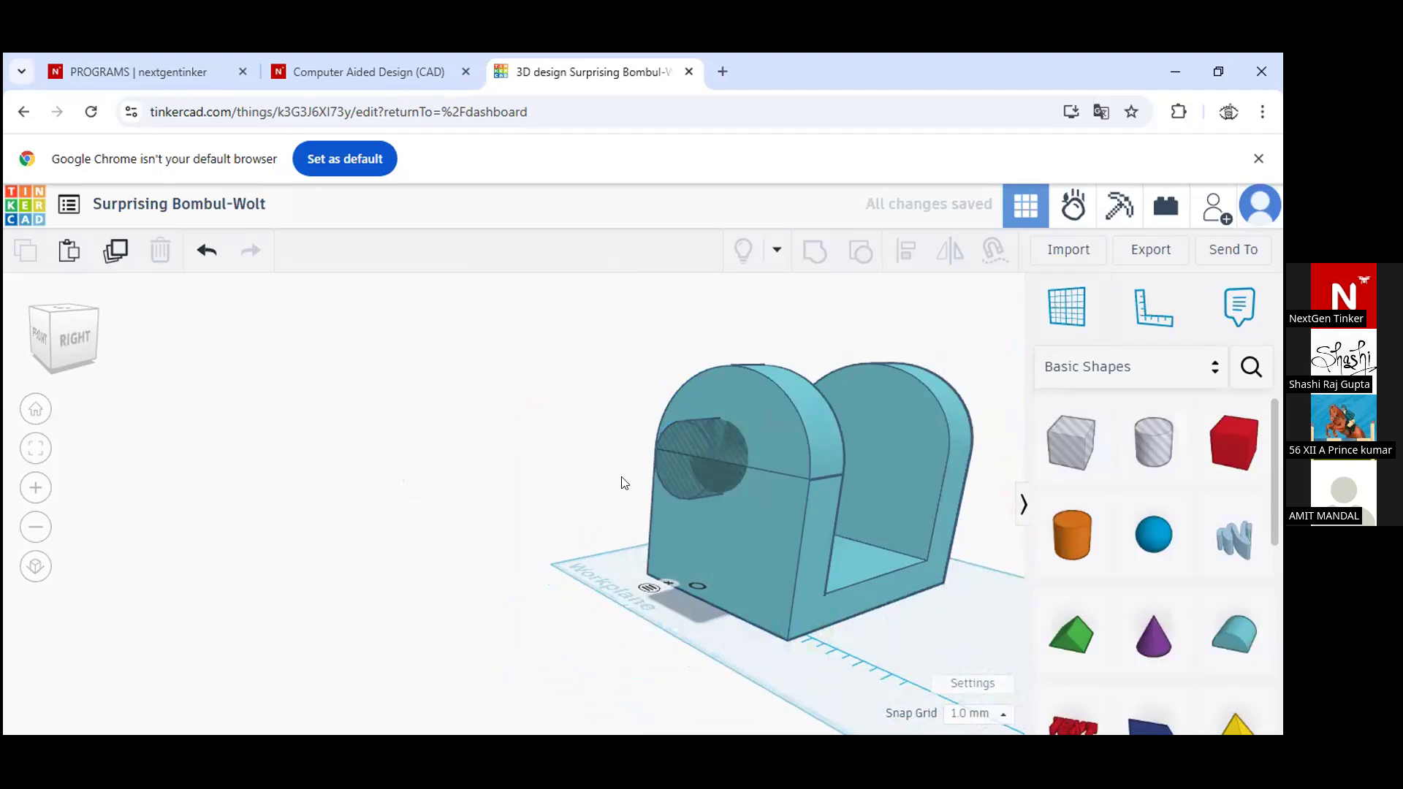
Place the workplane on the bracket's front face and a ruler at its left edge where the rounded end begins, and select the cylinder hole
right_drag(621, 476, 648, 481)
click(1067, 310)
click(666, 479)
click(1153, 307)
scroll(565, 440, up, 10)
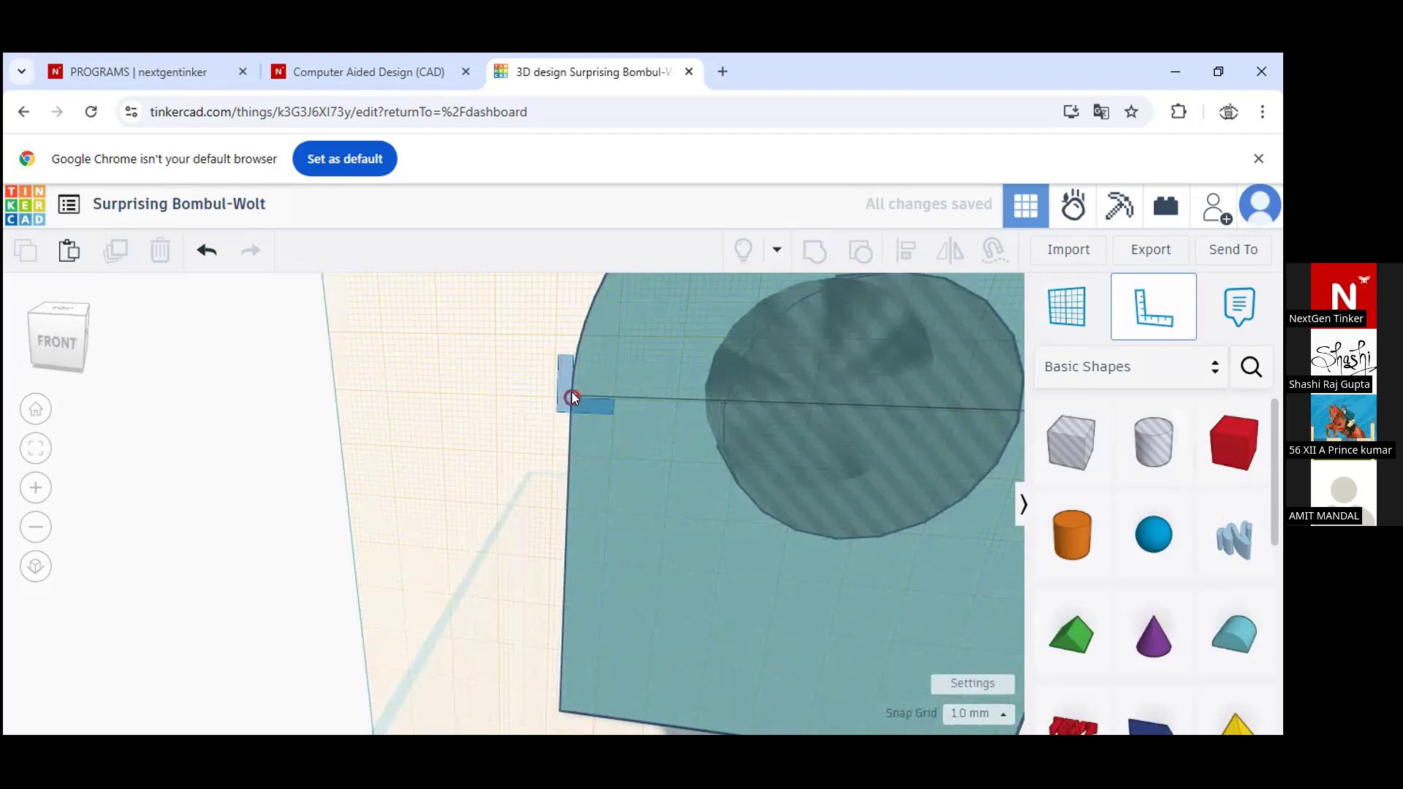
click(571, 396)
click(805, 378)
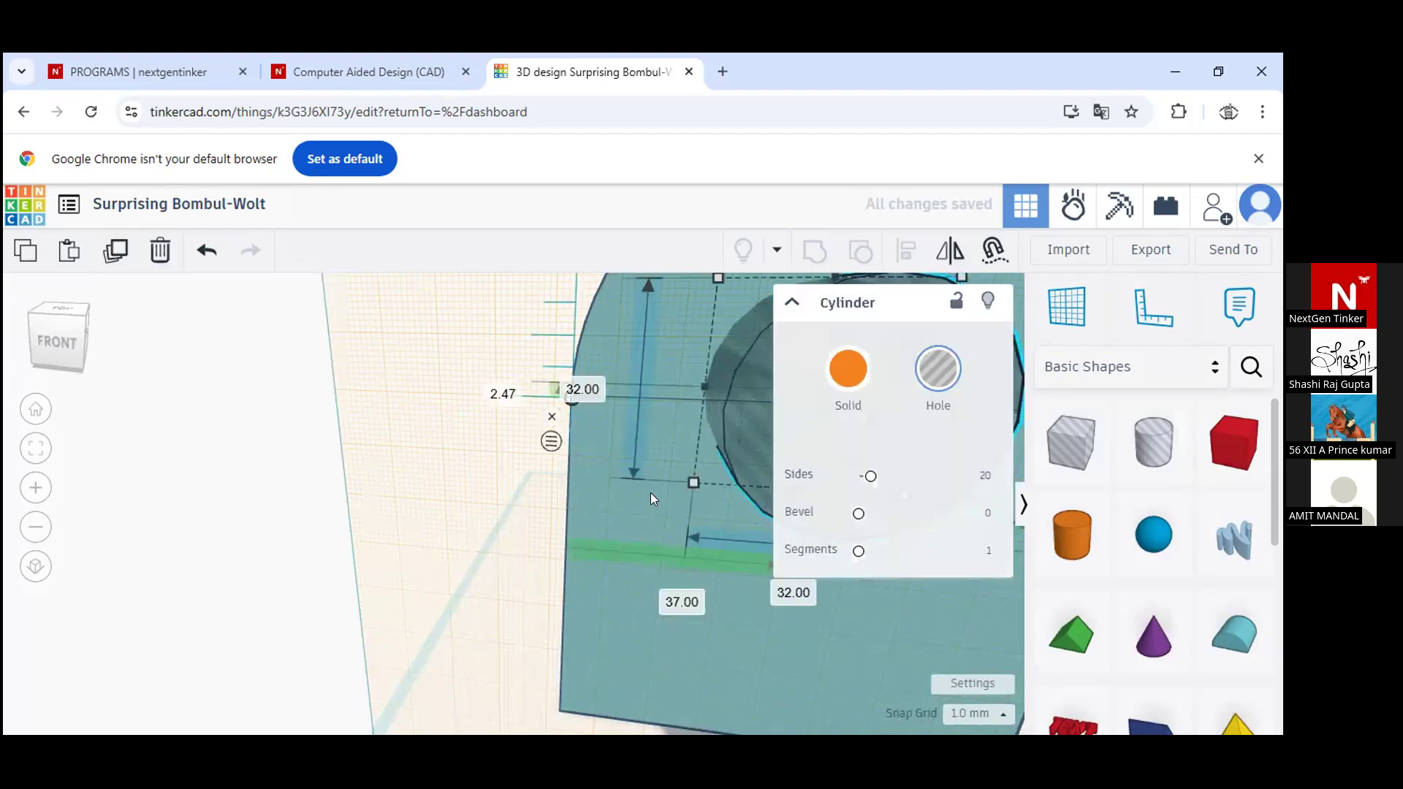
Set the cylinder hole's centre 40 mm across from the ruler's origin
click(650, 500)
right_drag(650, 500, 568, 486)
scroll(566, 496, down, 3)
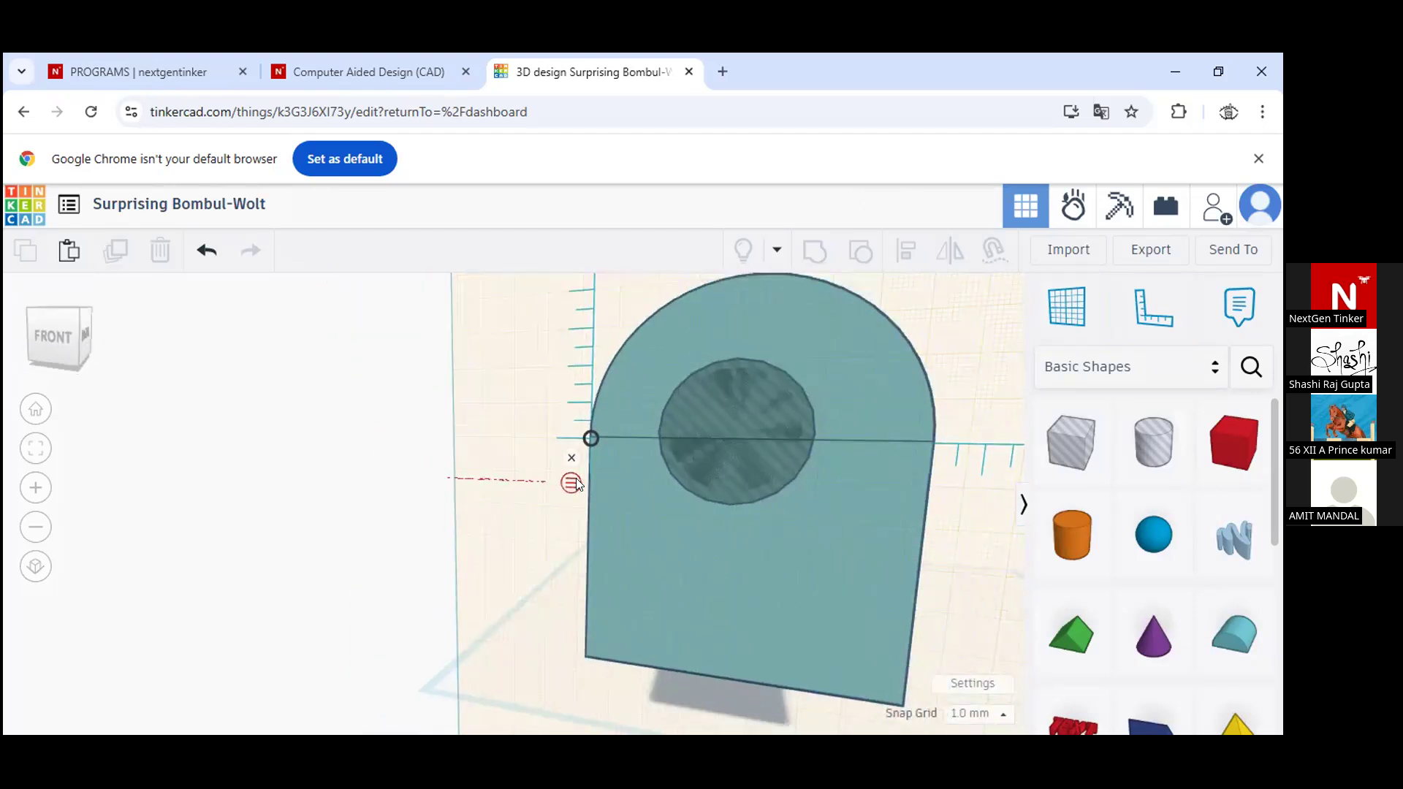
click(681, 432)
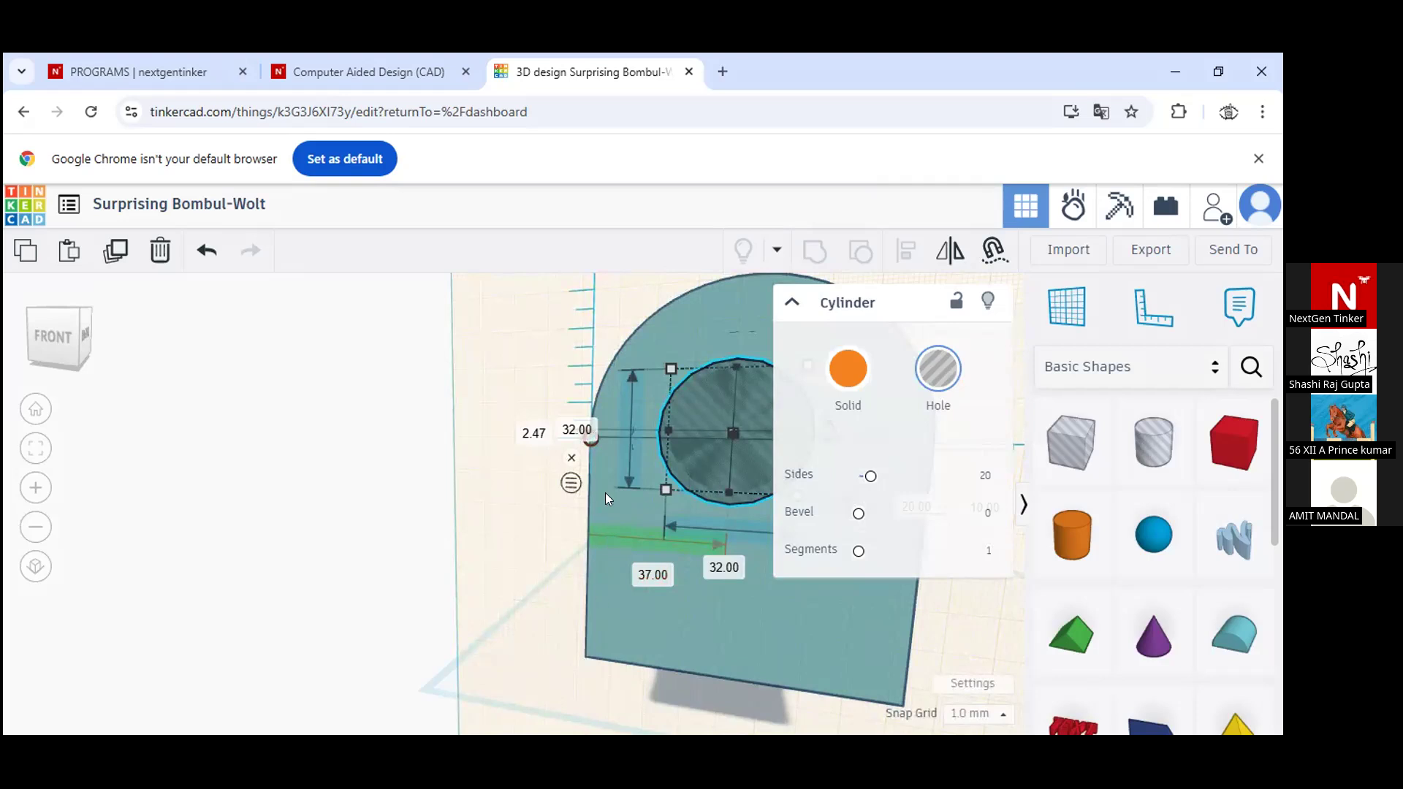
scroll(598, 503, down, 2)
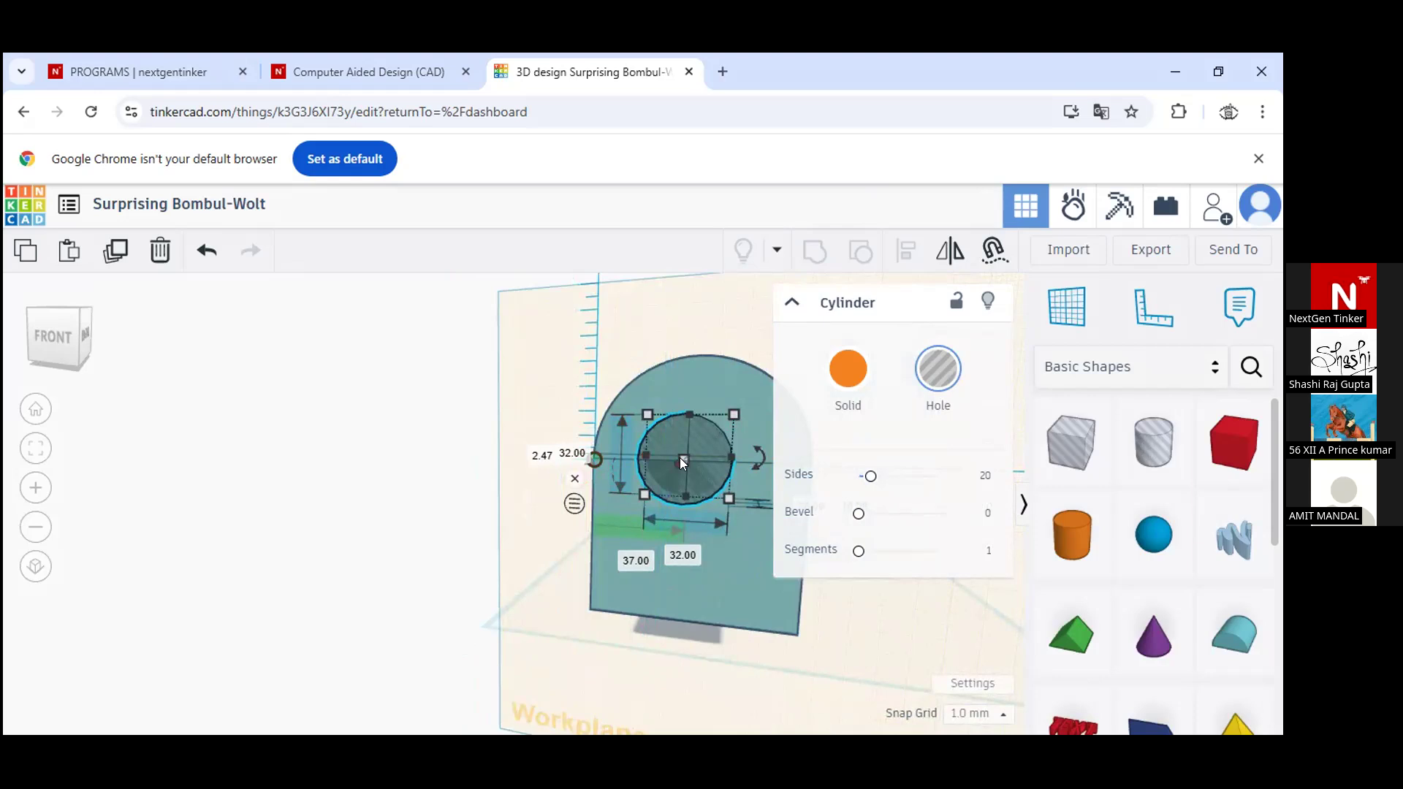
click(635, 560)
text(40)
key(Return)
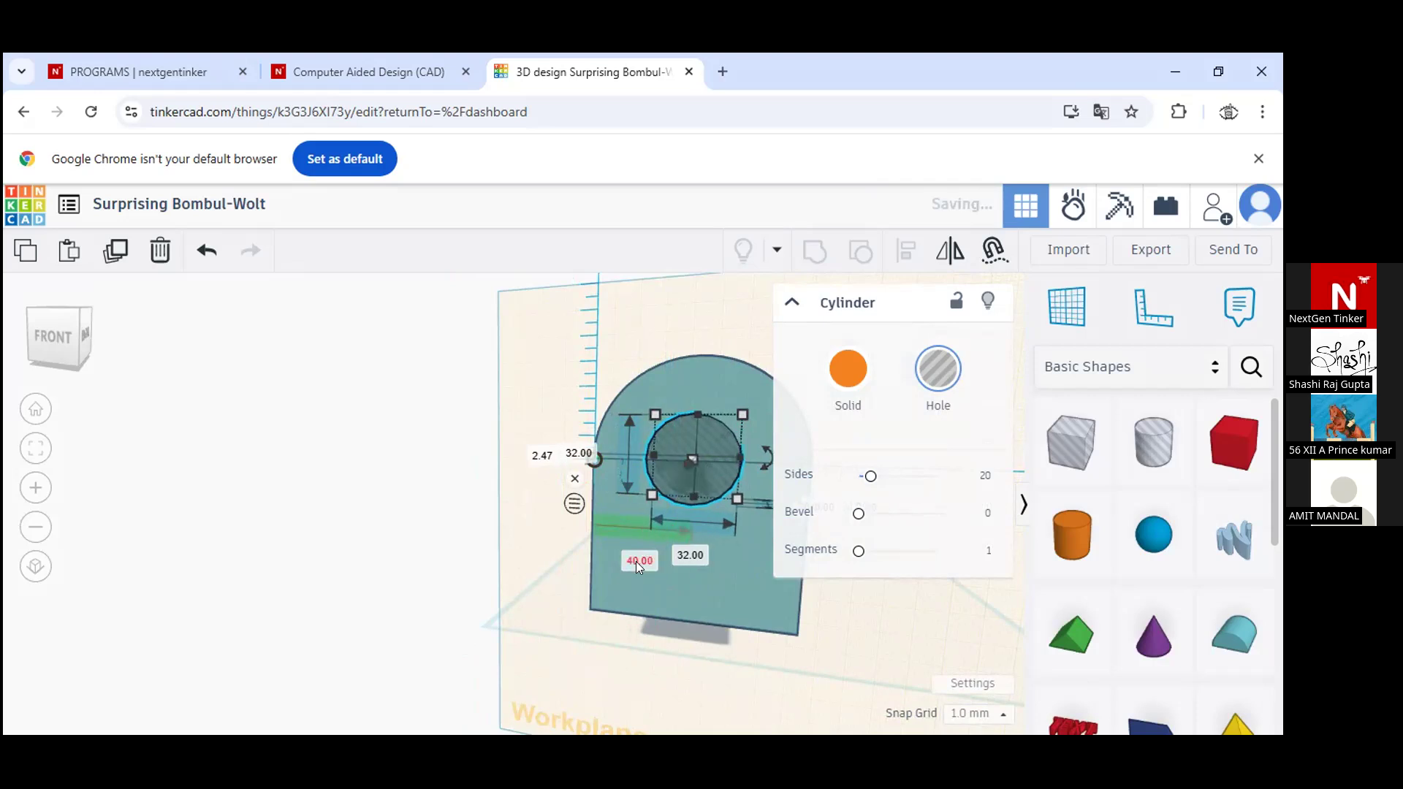
Return the workplane to the base plane and group the bracket's solid pieces into one shape, leaving the cylinder hole separate
click(532, 535)
right_drag(532, 535, 680, 536)
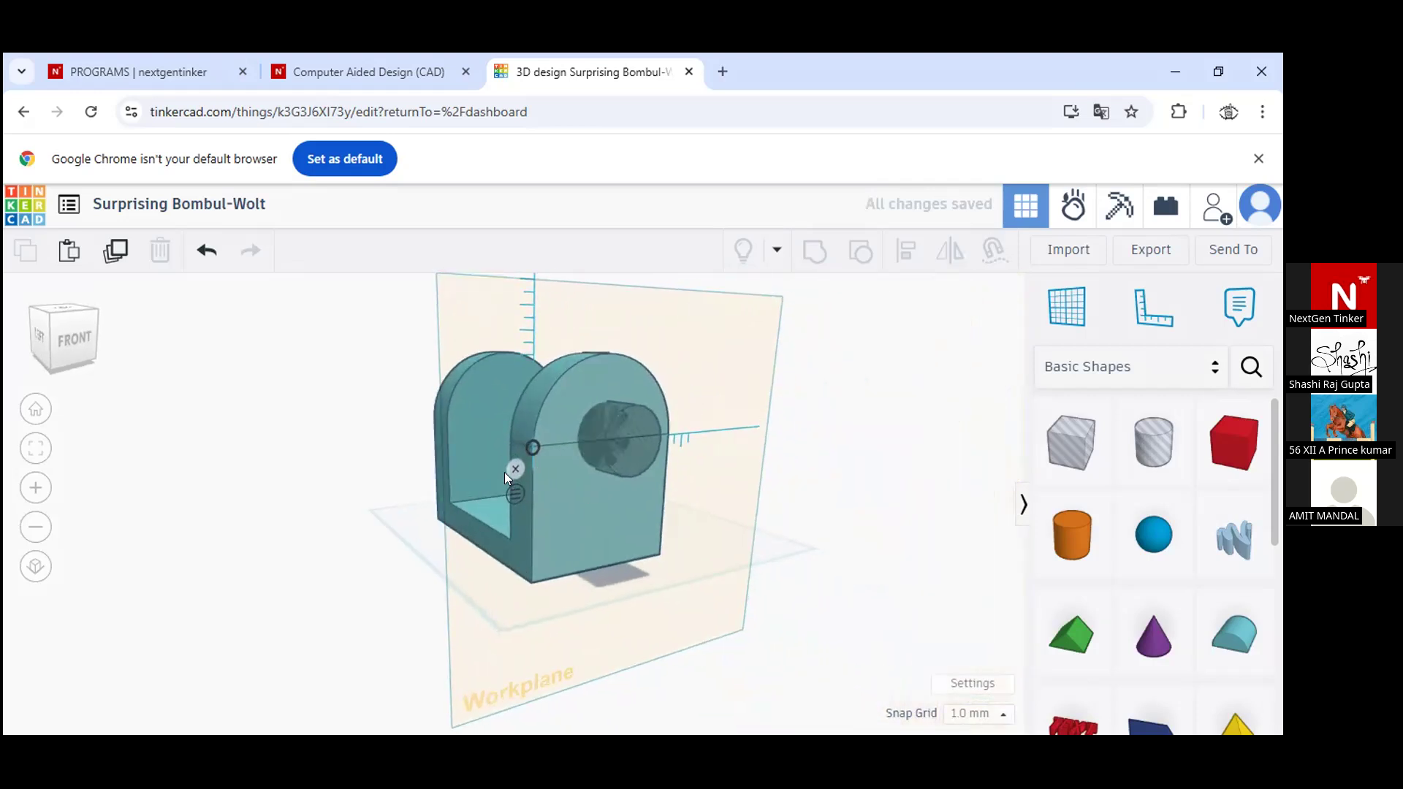
click(1067, 305)
click(918, 420)
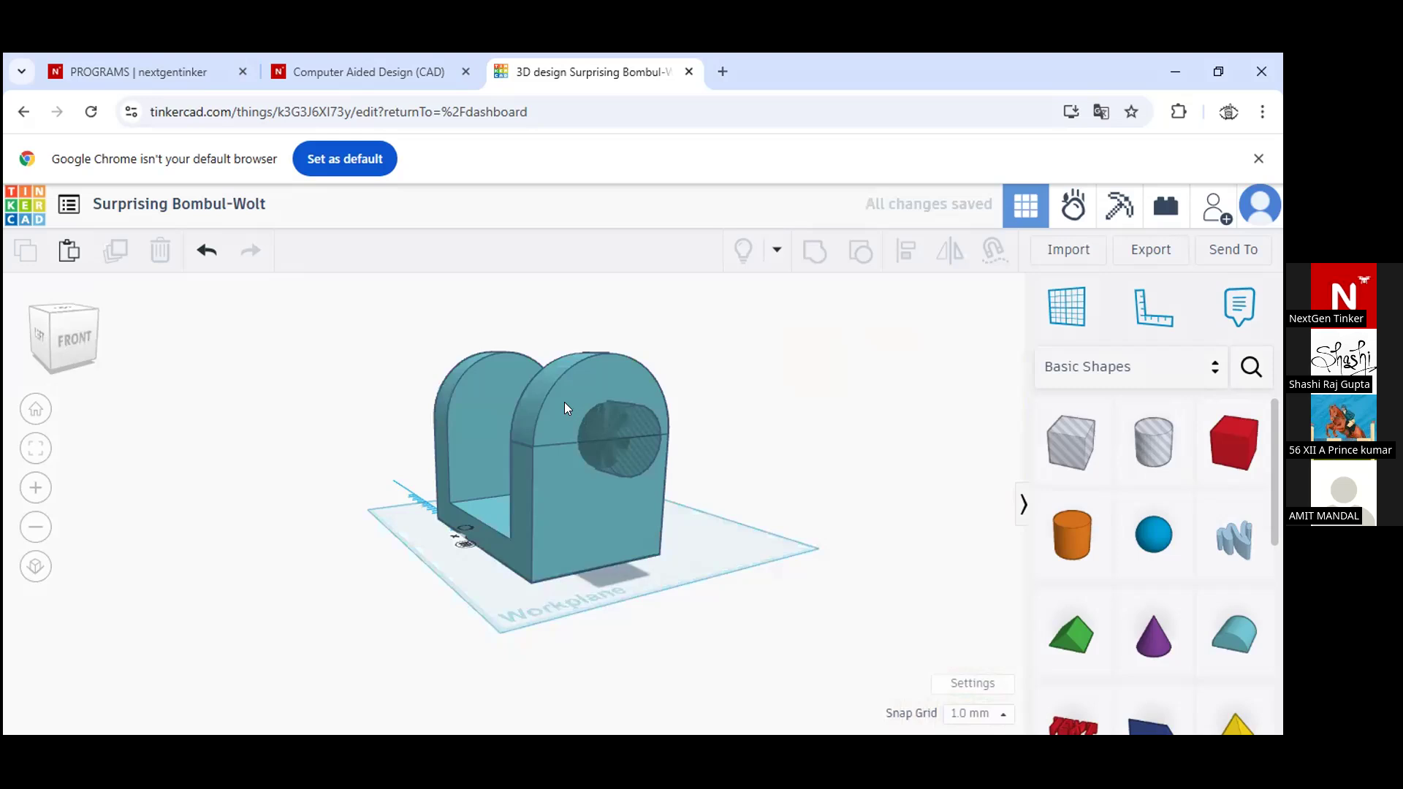
click(548, 420)
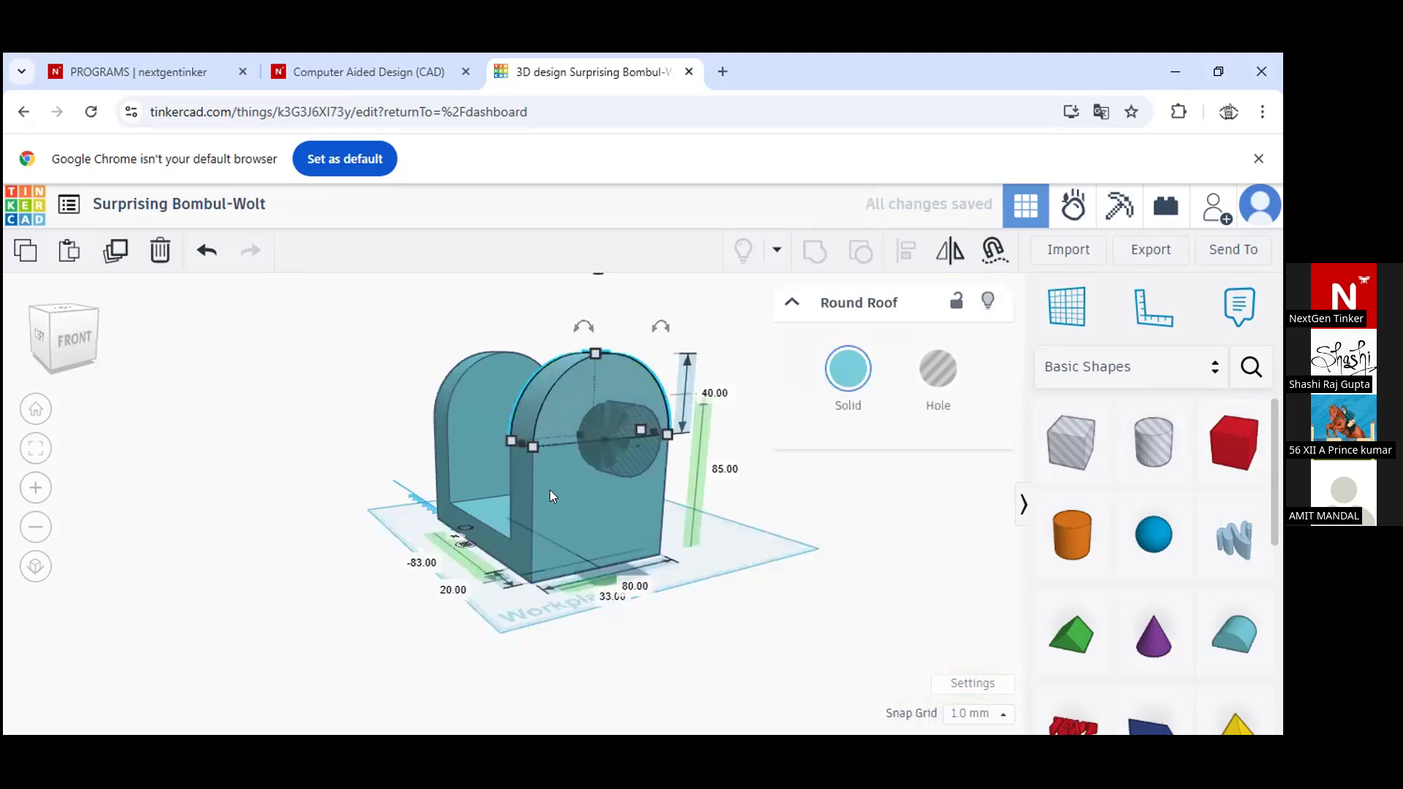
key(ctrl+a)
click(816, 252)
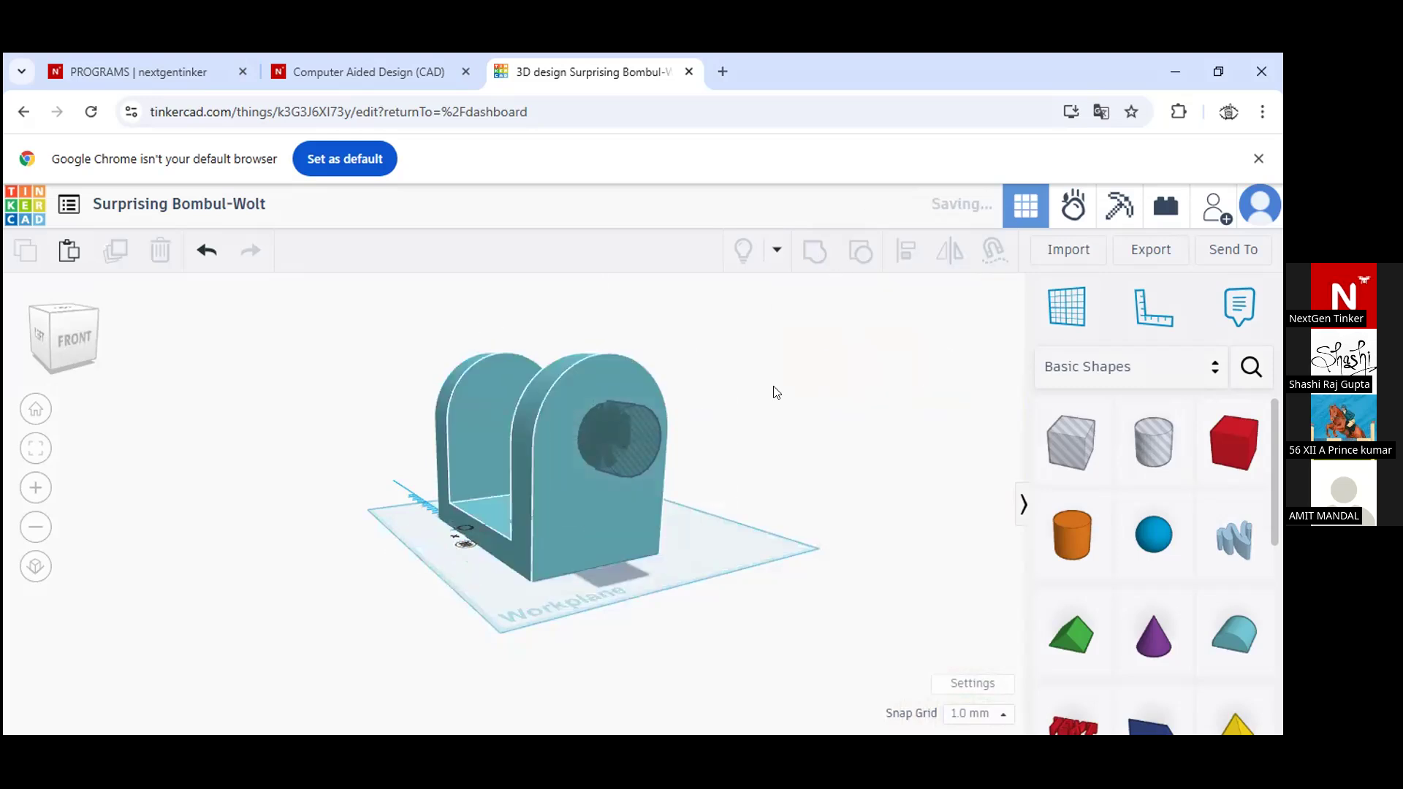
click(790, 517)
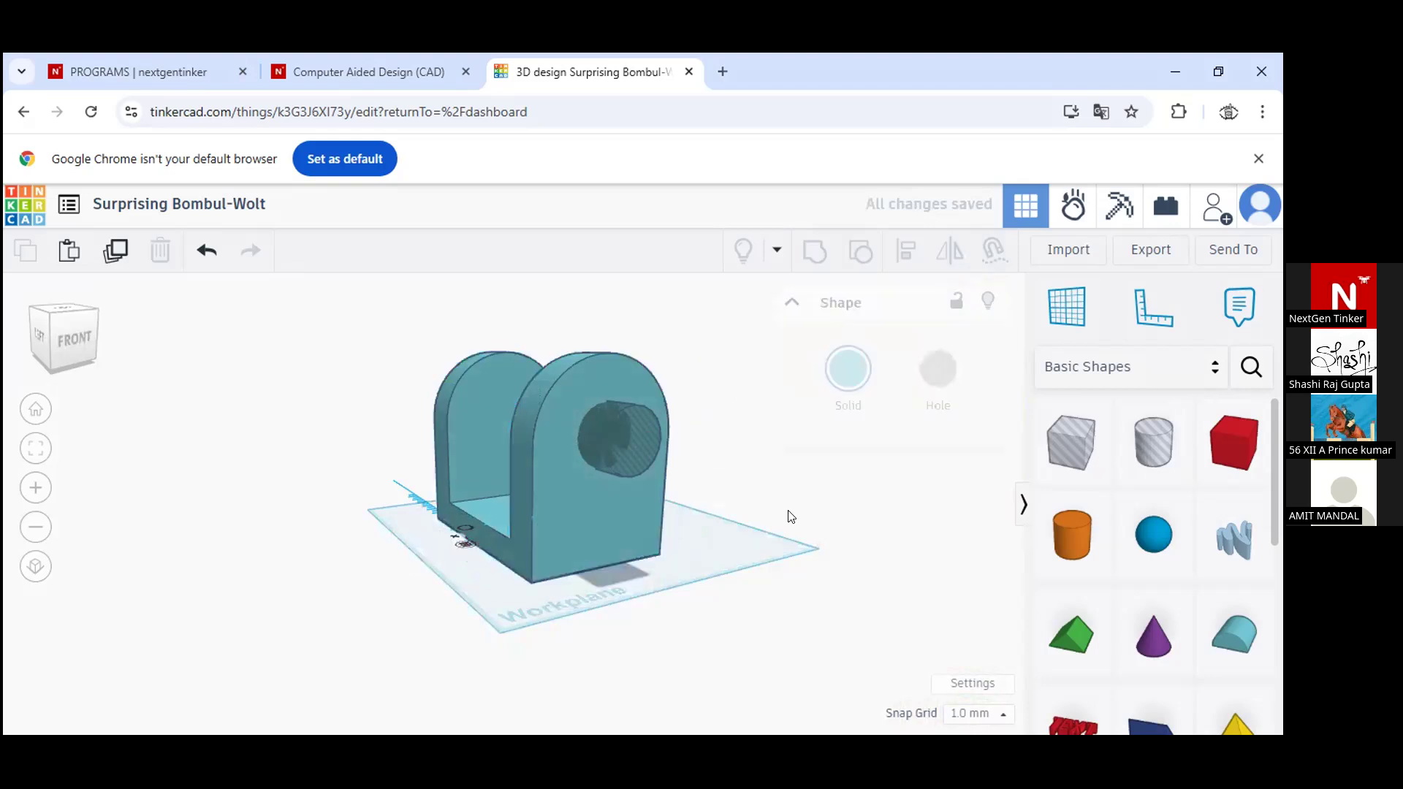
Place the workplane on the bracket's front face and set the cylinder hole's length to 150 mm
right_drag(747, 524, 373, 576)
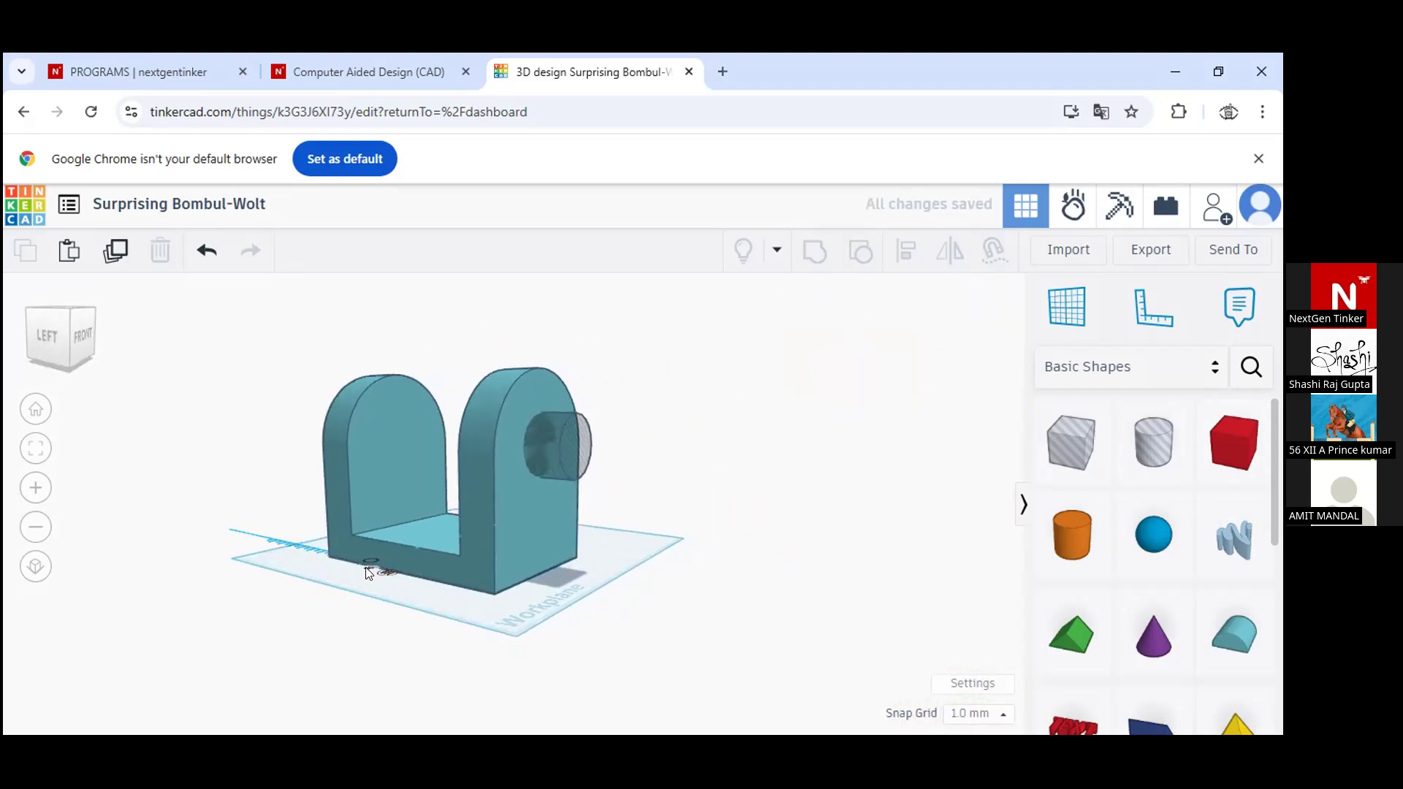
click(567, 447)
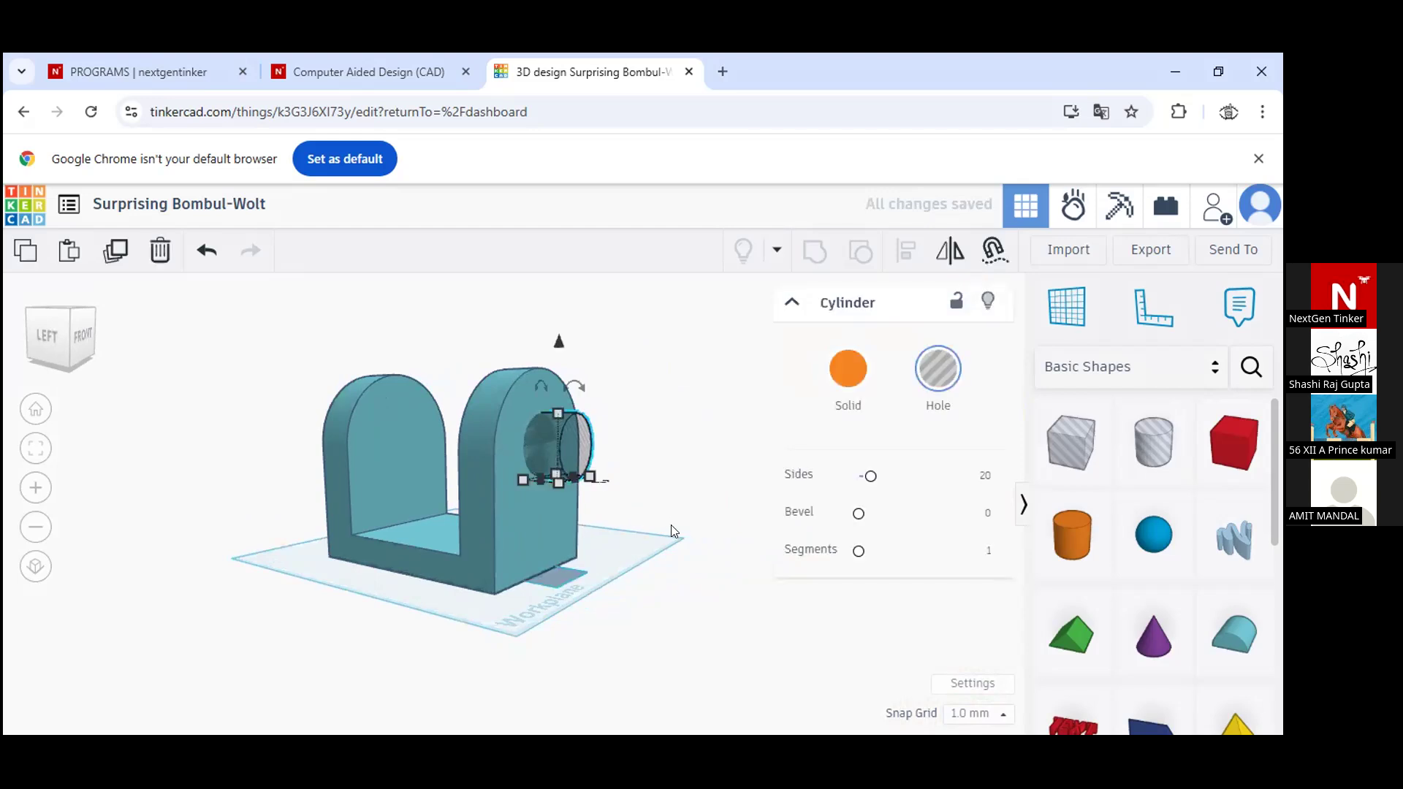
click(1080, 301)
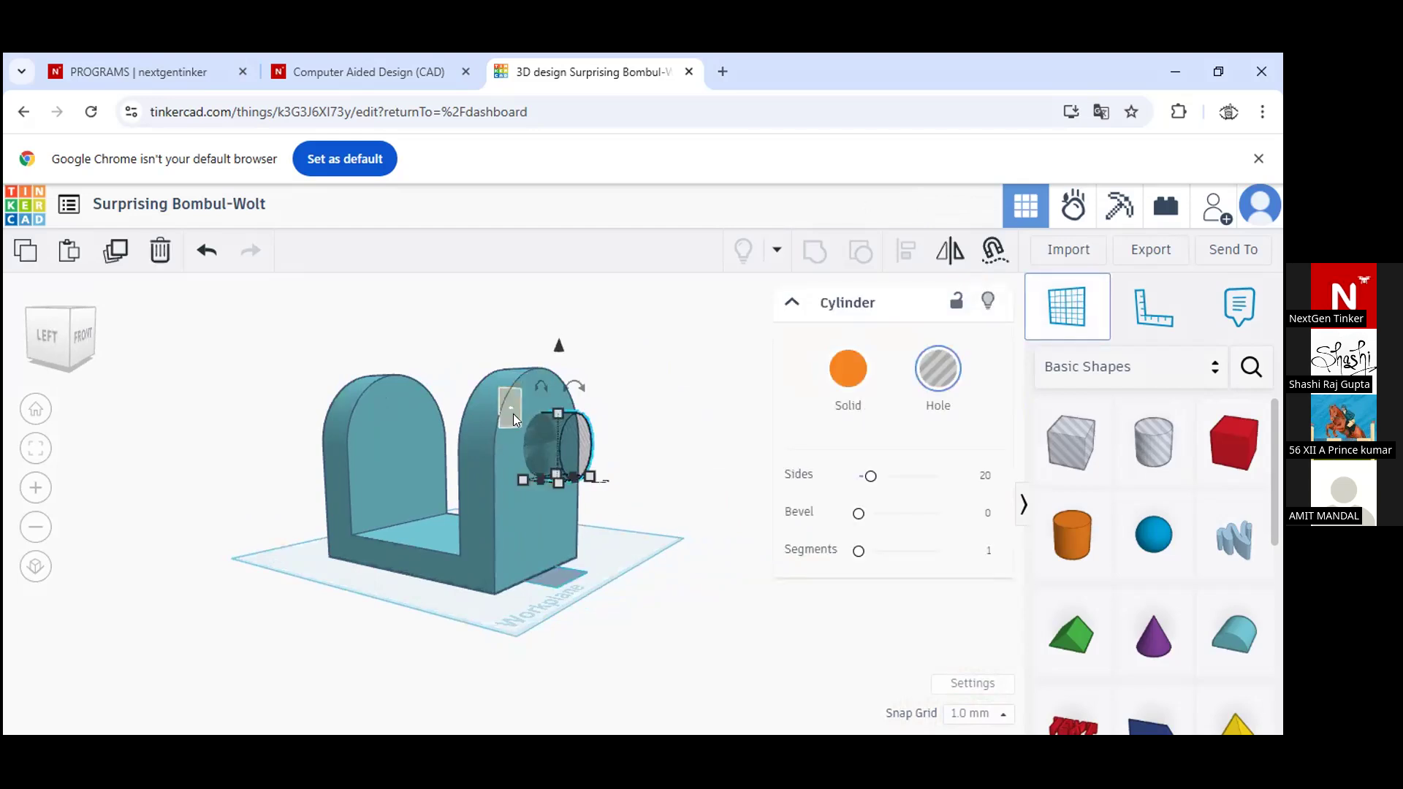
click(581, 465)
mouse_move(576, 446)
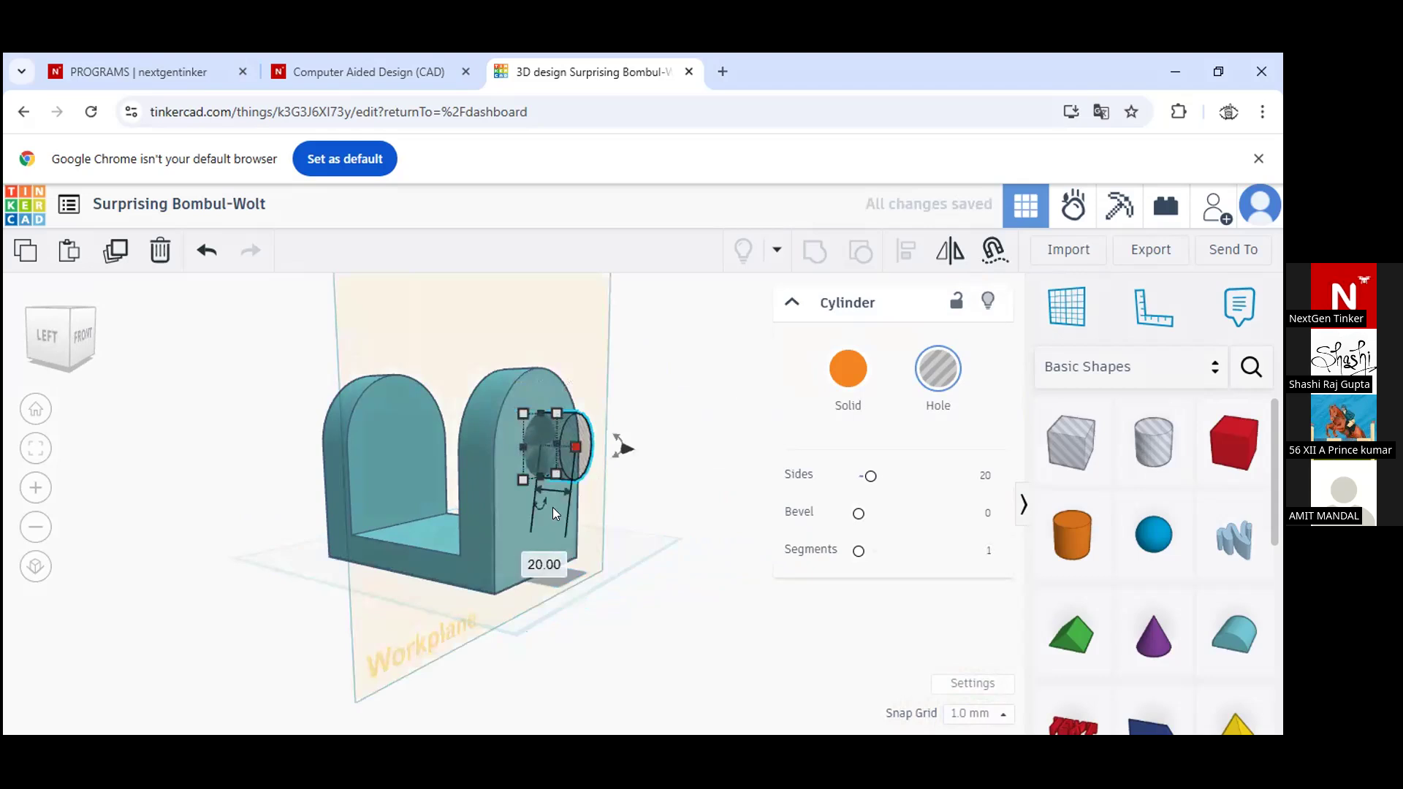
click(532, 577)
key(BackSpace)
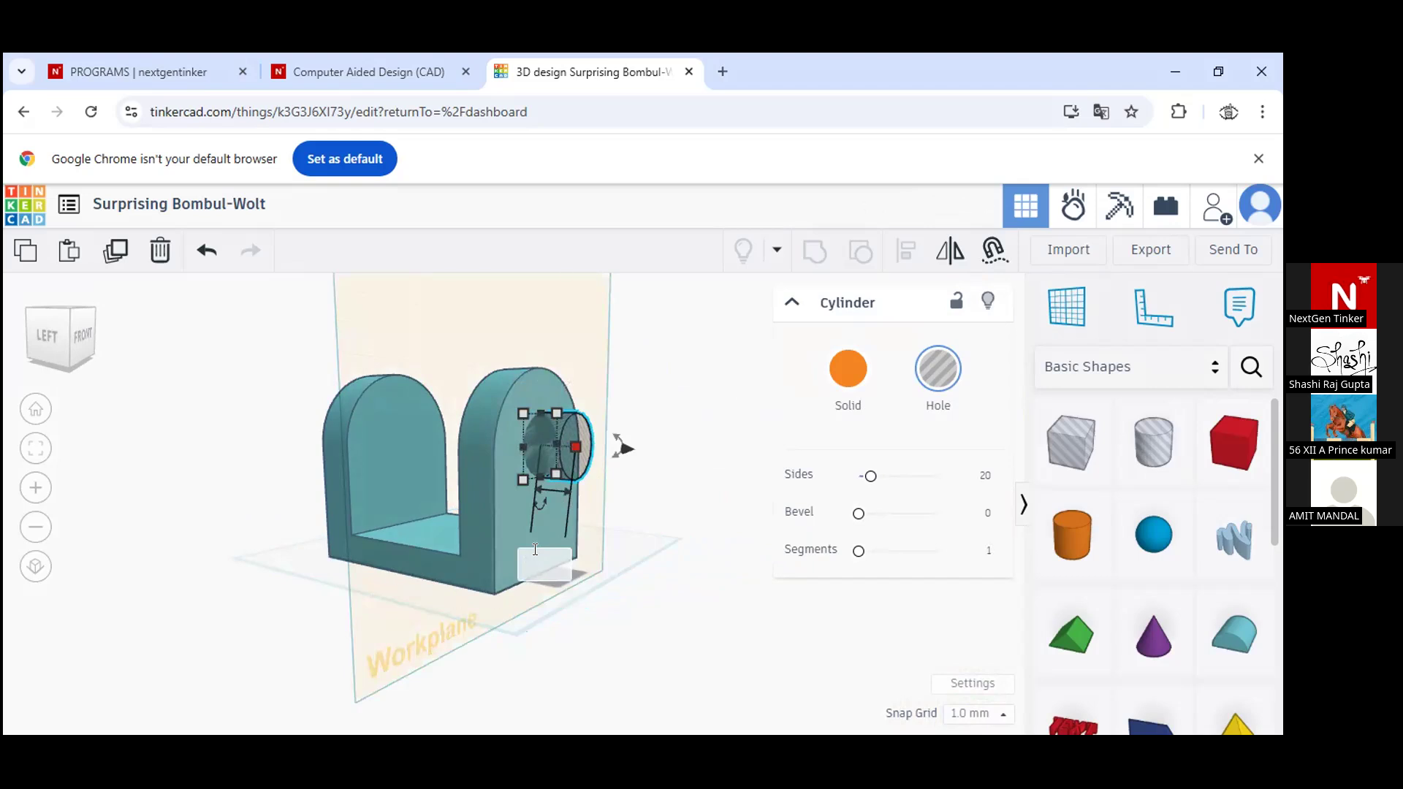
text(150)
key(Return)
Move the long cylinder hole 130 mm back along its axis so it passes through both uprights
scroll(640, 570, down, 3)
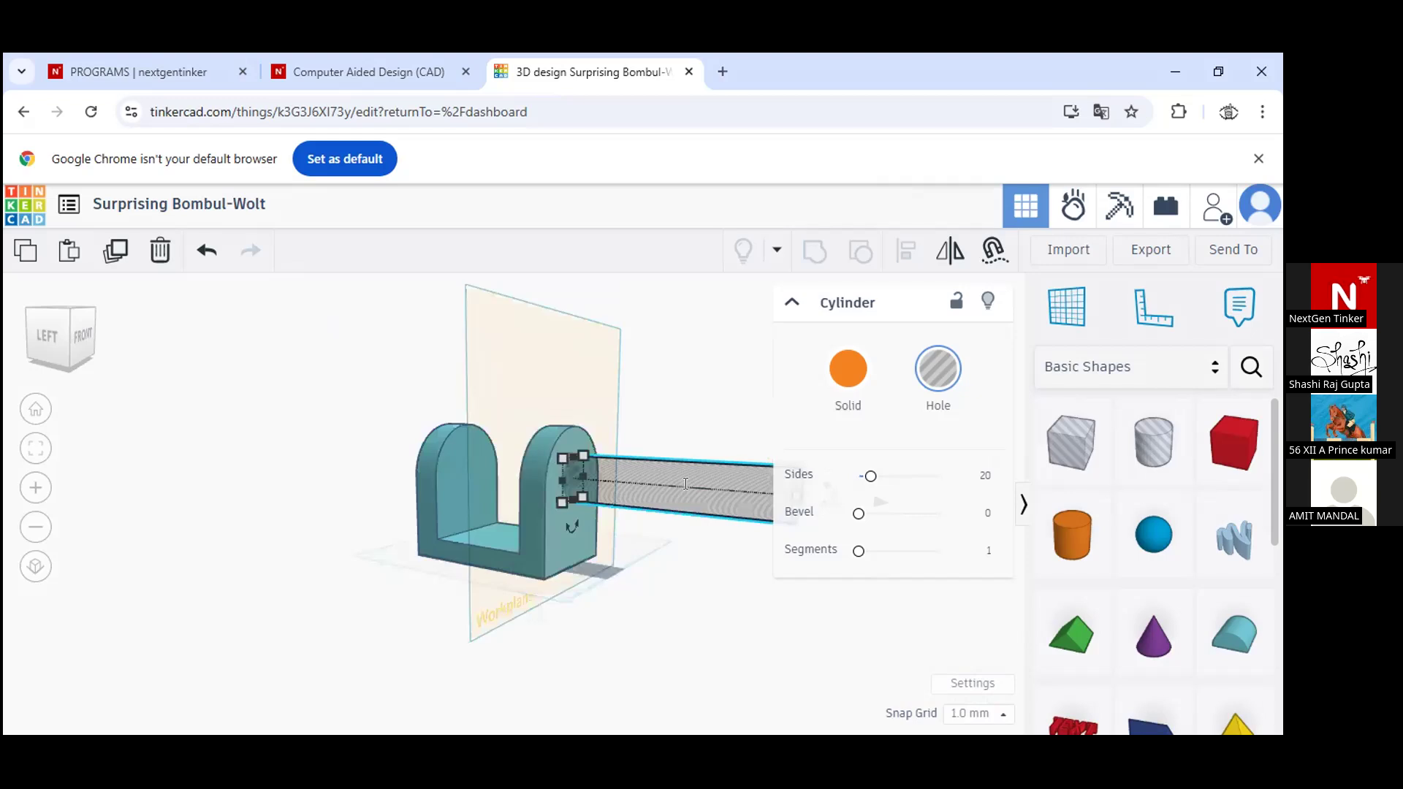
right_drag(692, 557, 279, 523)
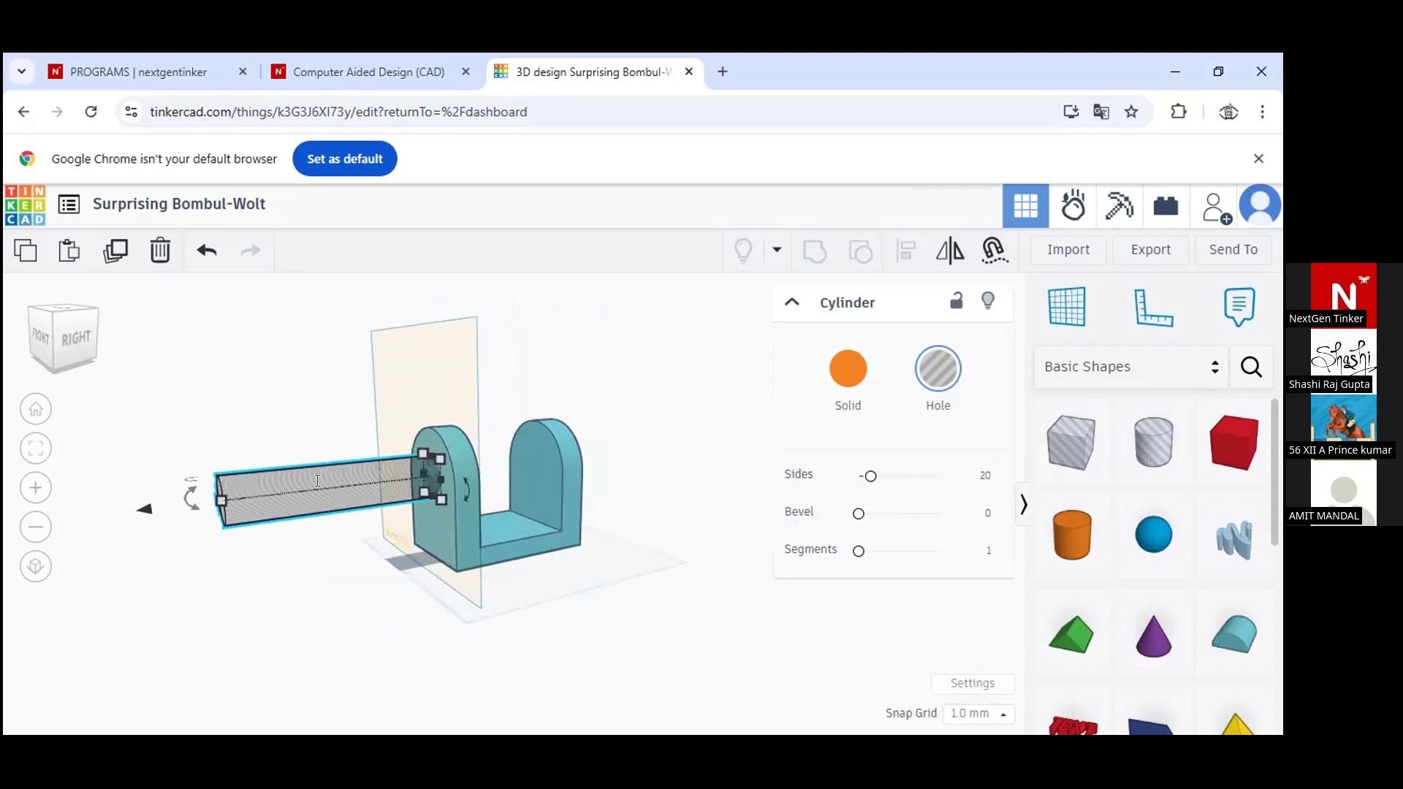
drag(137, 504, 341, 487)
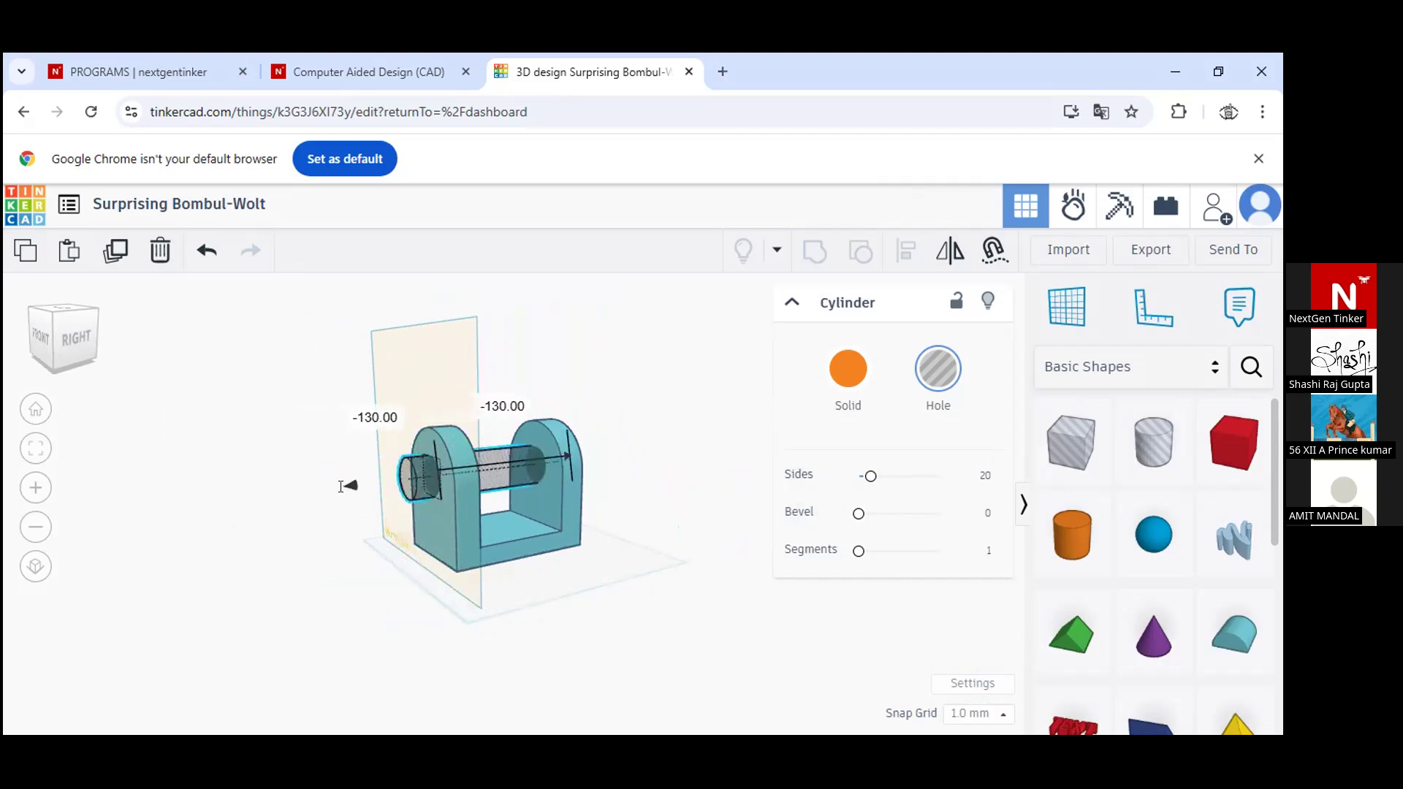
right_drag(649, 492, 515, 489)
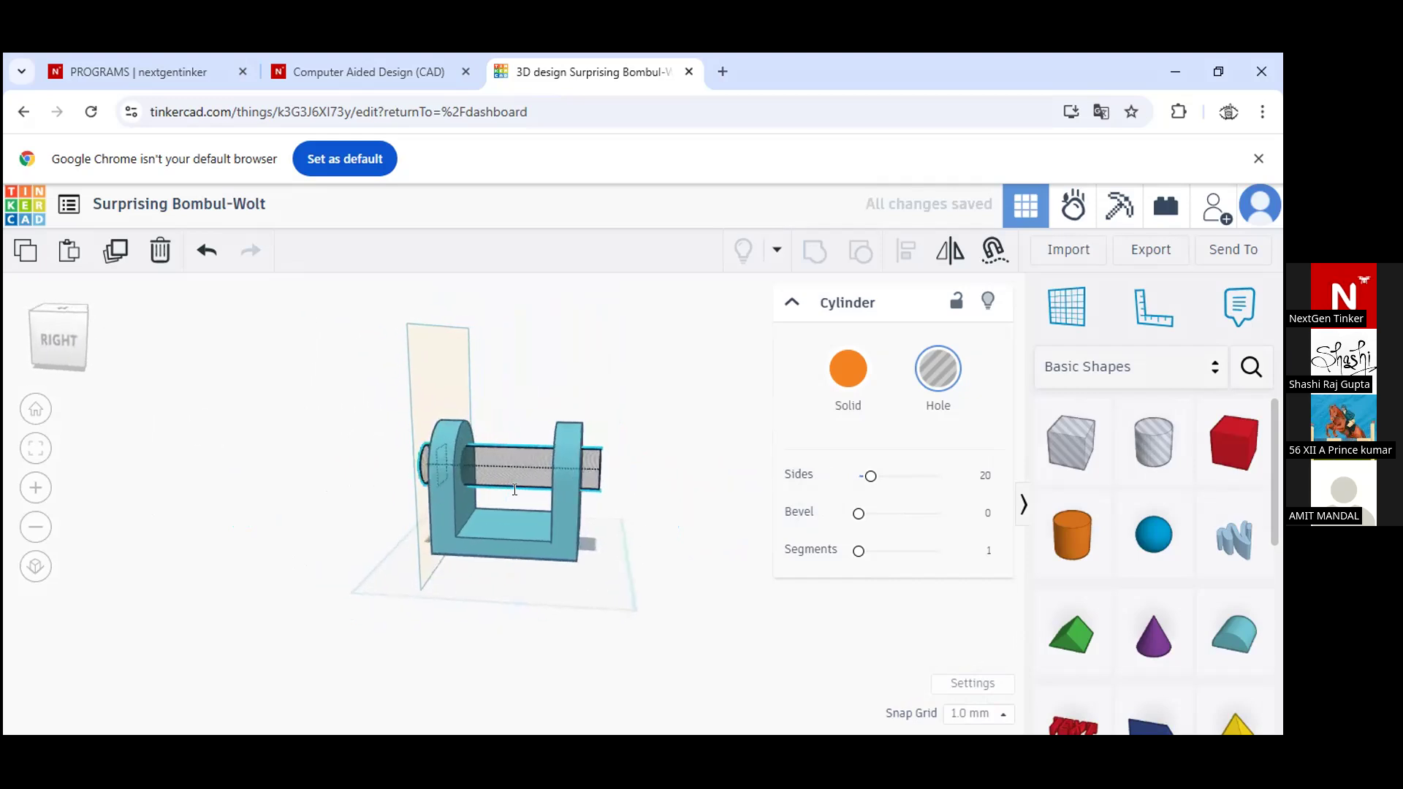
Group the cylinder hole with the bracket to cut both uprights, and return the workplane to the base plane
drag(643, 356, 330, 591)
click(815, 251)
click(695, 541)
right_drag(694, 540, 964, 501)
key(w)
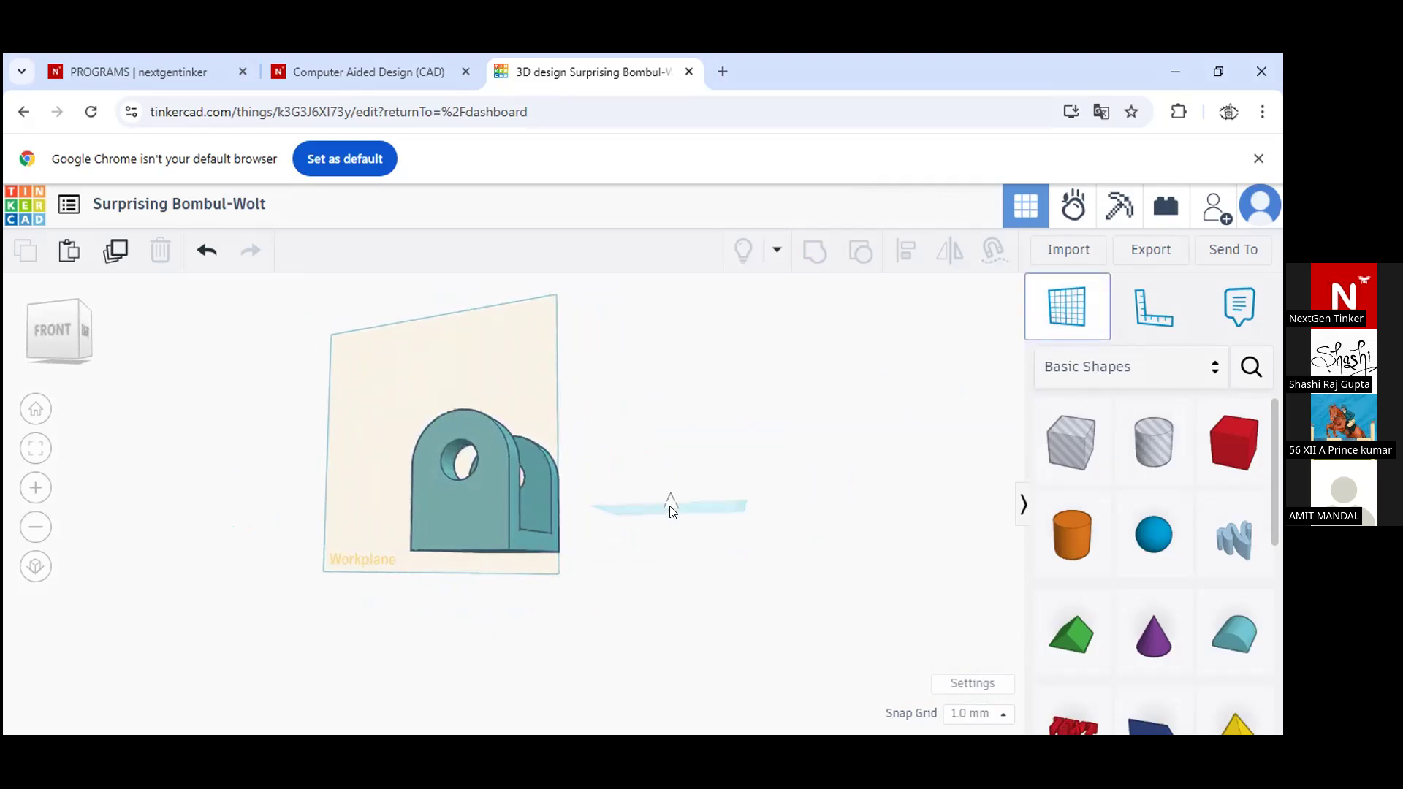
click(669, 506)
right_drag(814, 563, 786, 556)
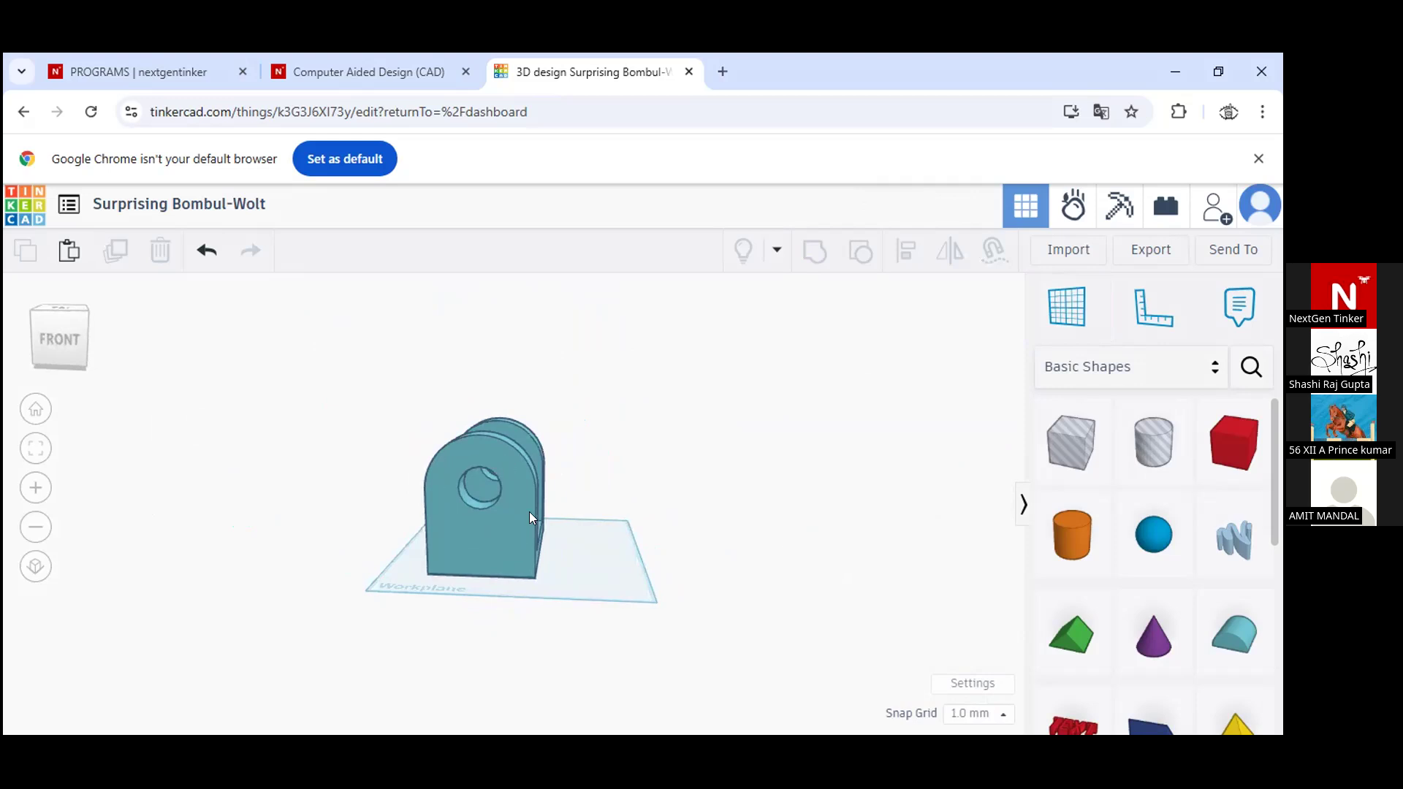
Mirror the bracket vertically so its flat plate is on top, and switch to the Capture 2.PNG reference drawing
click(509, 499)
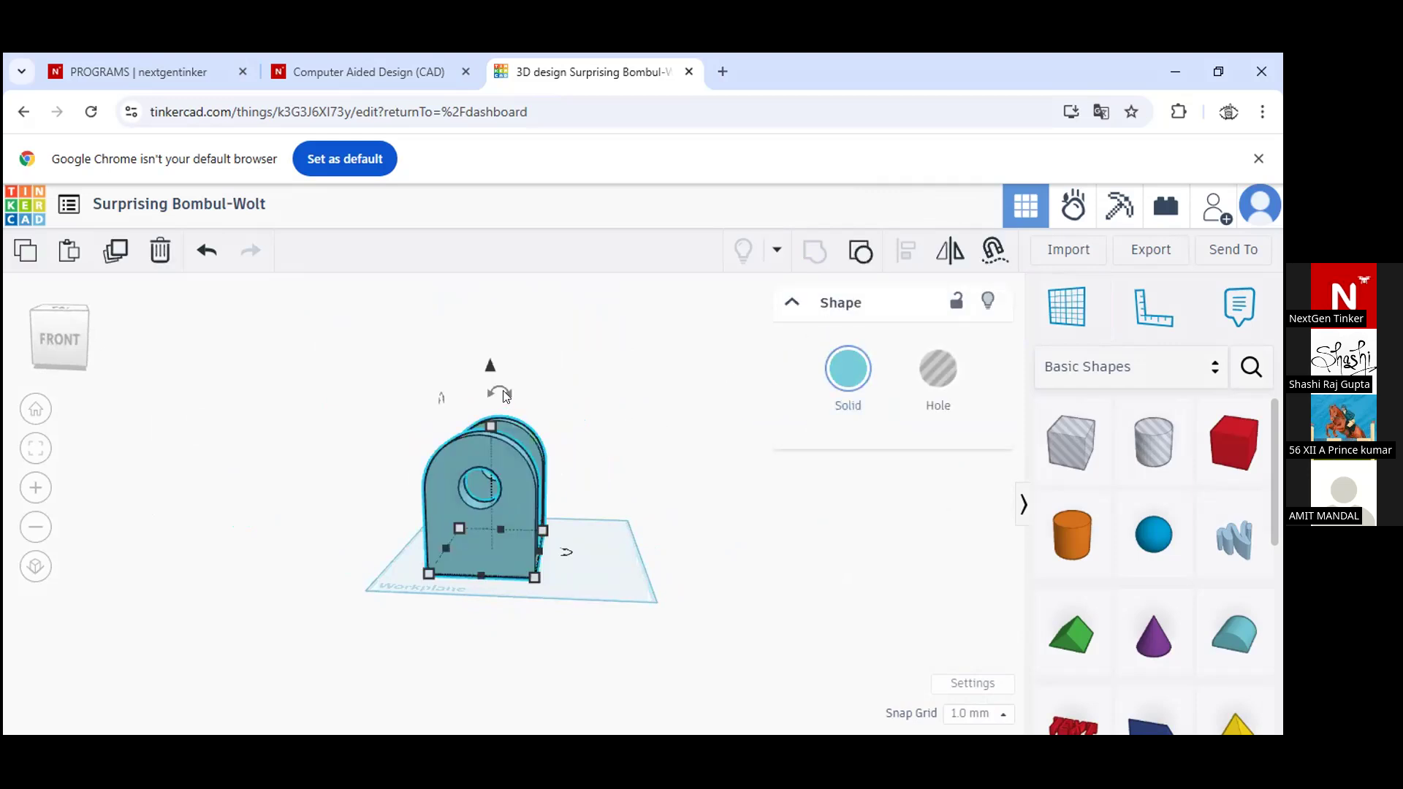
mouse_move(504, 396)
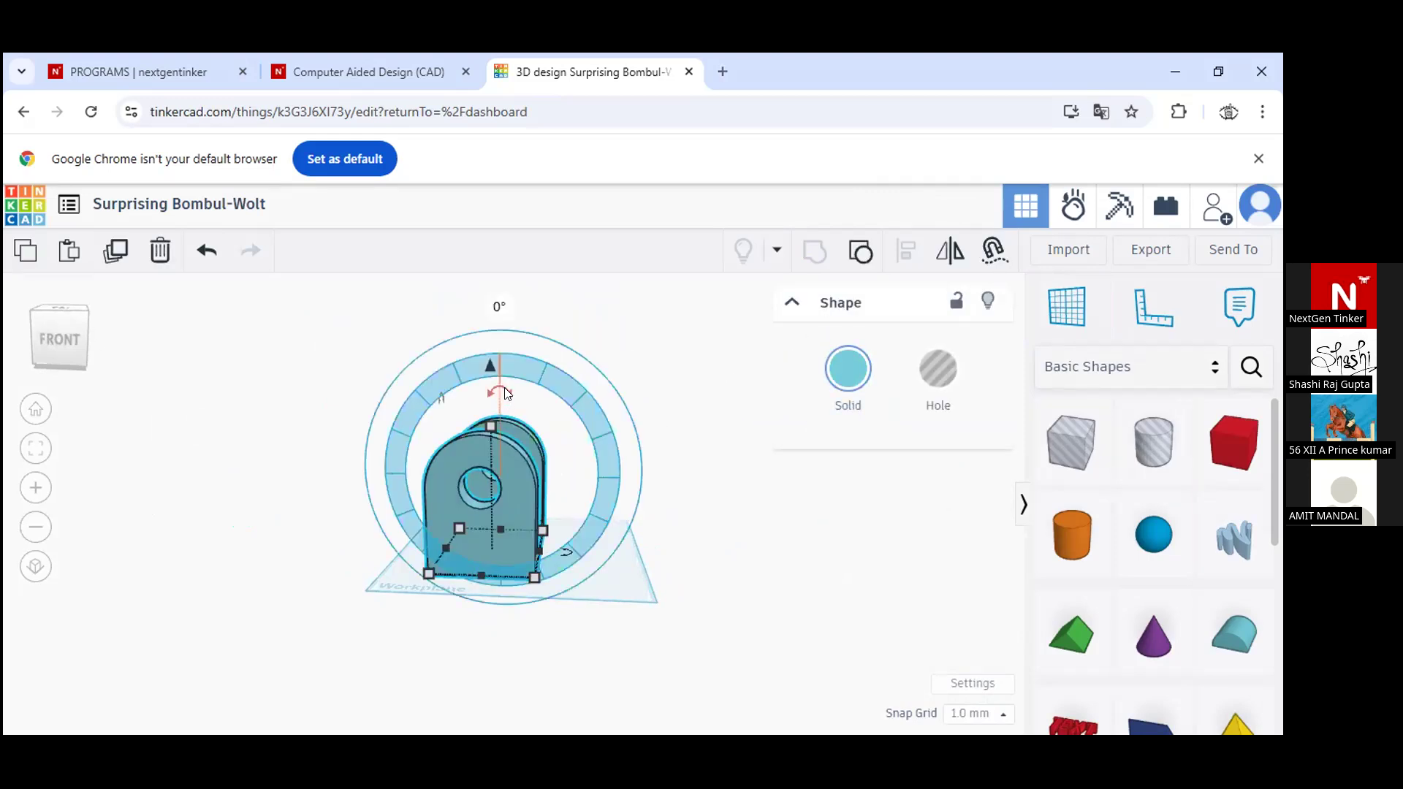
click(951, 251)
click(567, 509)
click(641, 494)
right_drag(641, 494, 344, 502)
right_drag(540, 517, 447, 479)
right_drag(627, 532, 758, 533)
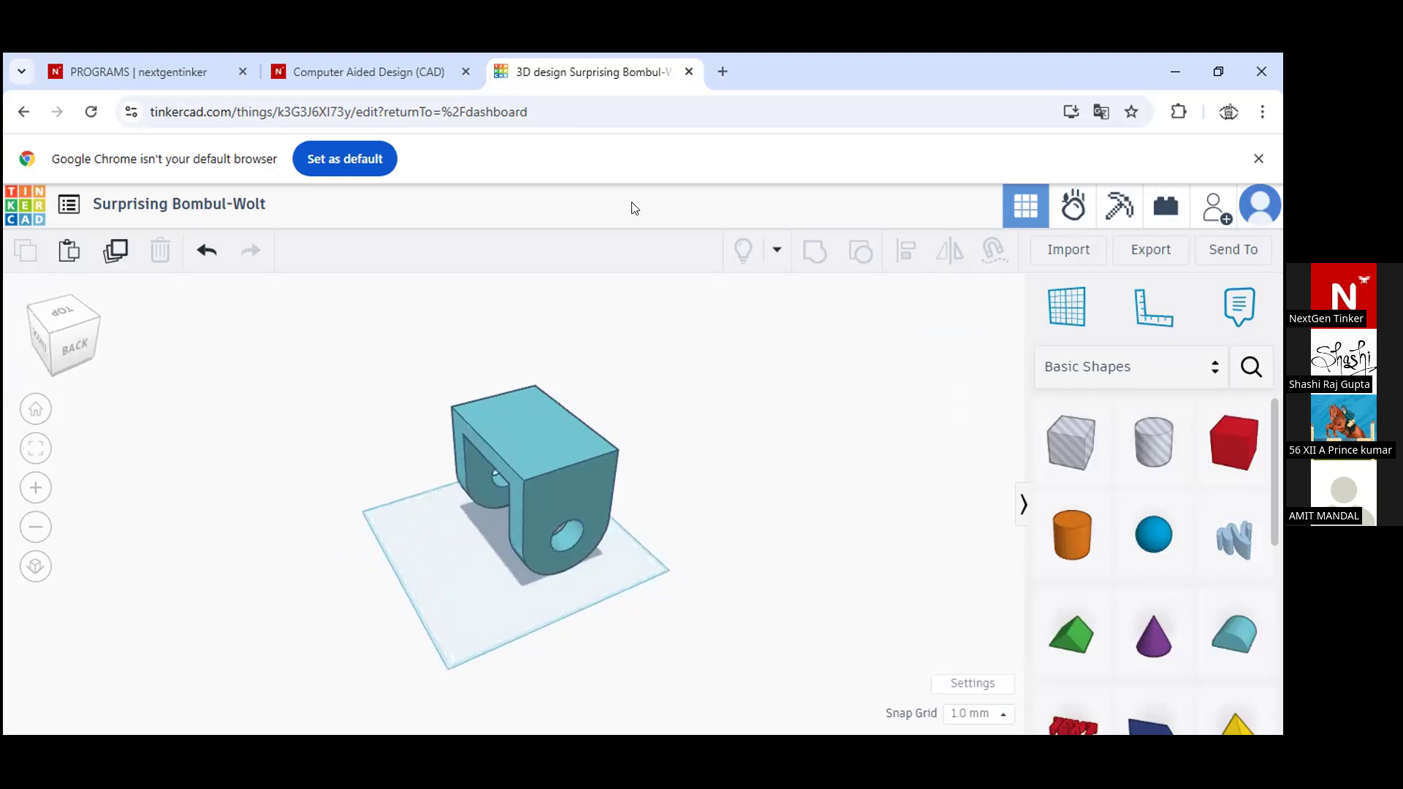
key(alt+Tab)
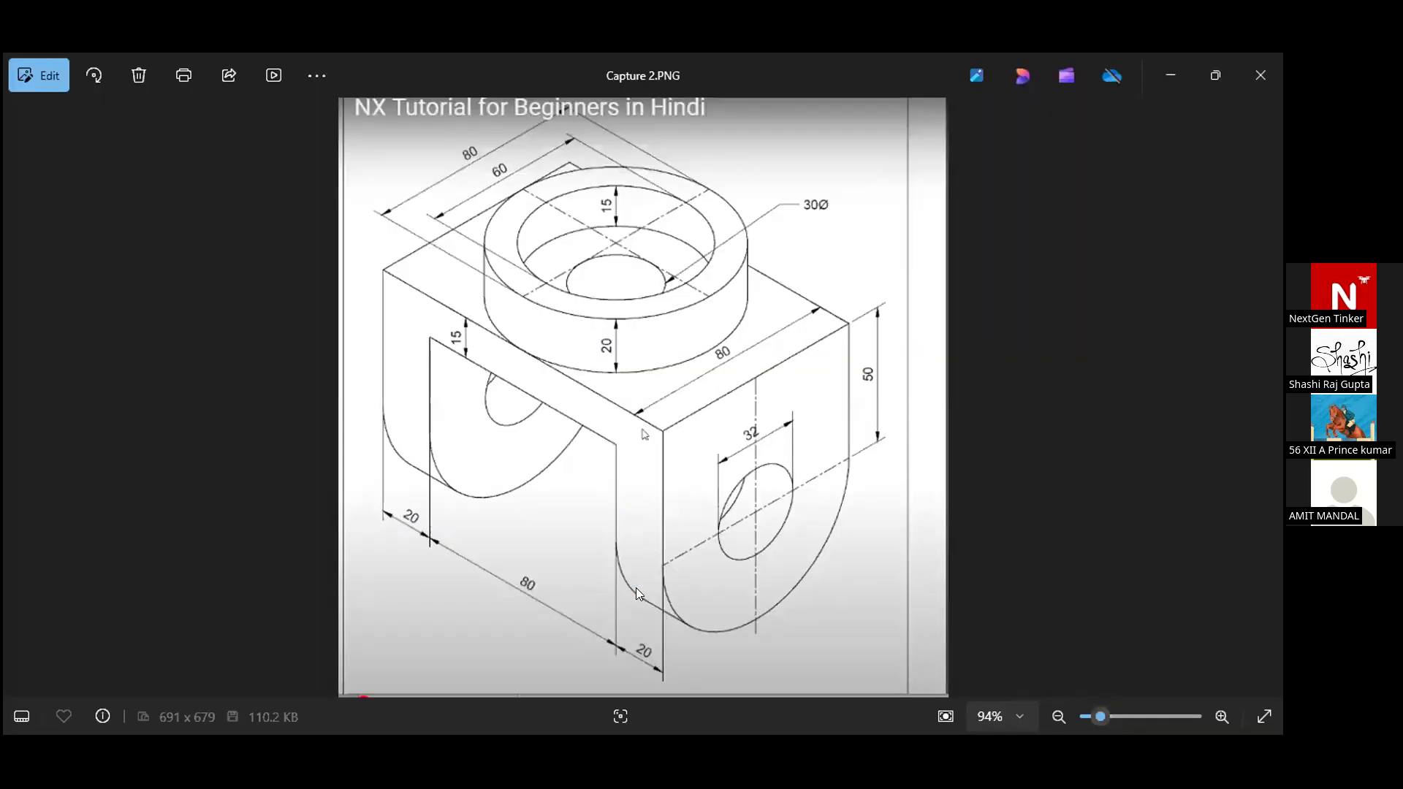